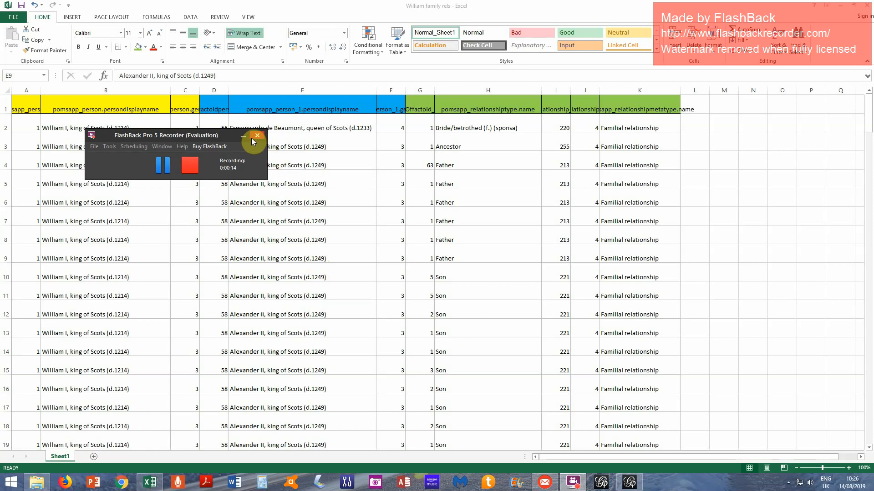
# Step: Examine the ID, display name and gender key columns for both the first and the second person in each relationship
pyautogui.click(242, 136)
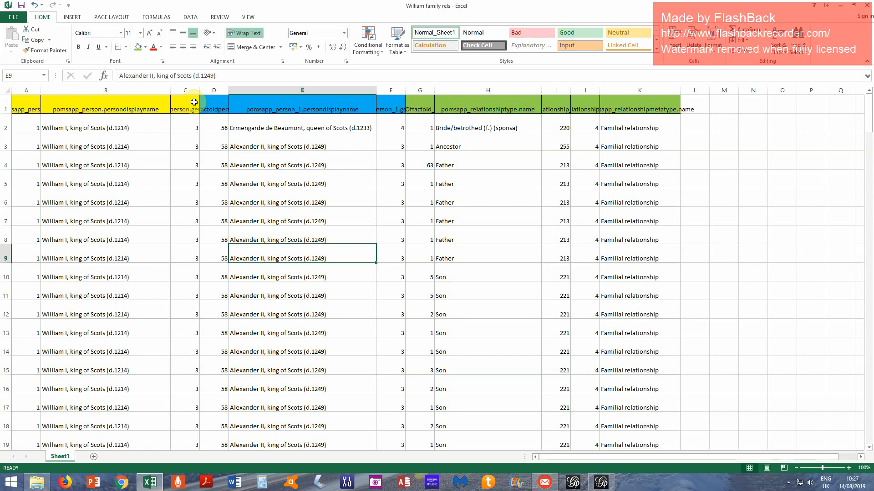
pyautogui.click(94, 118)
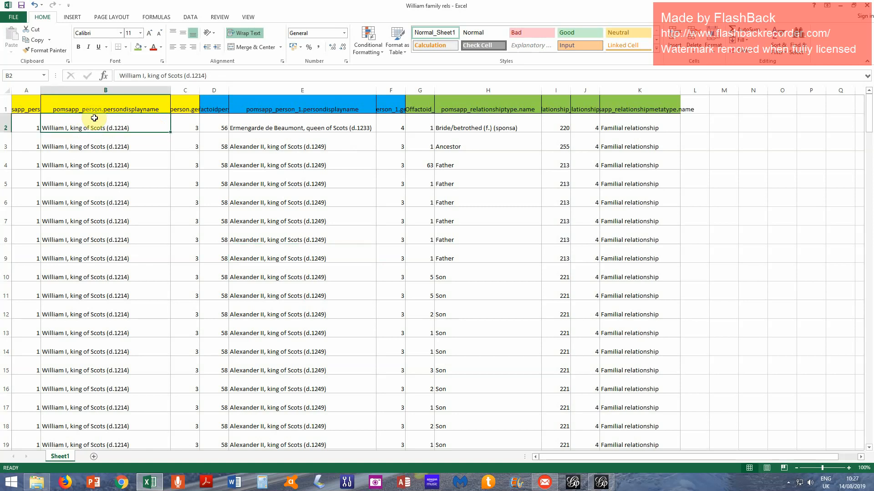
pyautogui.click(338, 125)
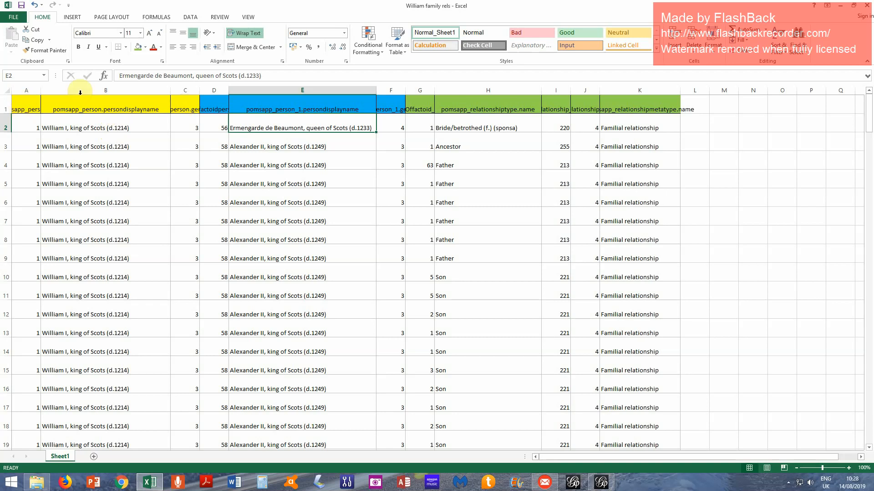
pyautogui.click(190, 91)
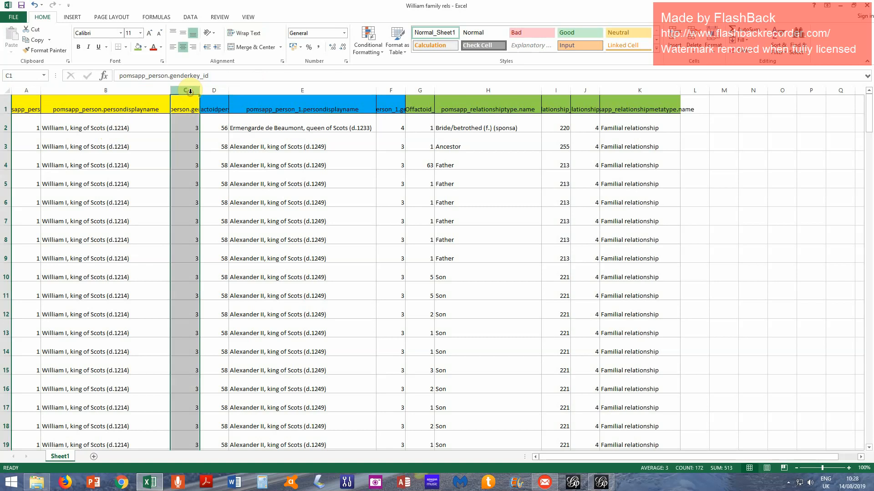
pyautogui.click(342, 91)
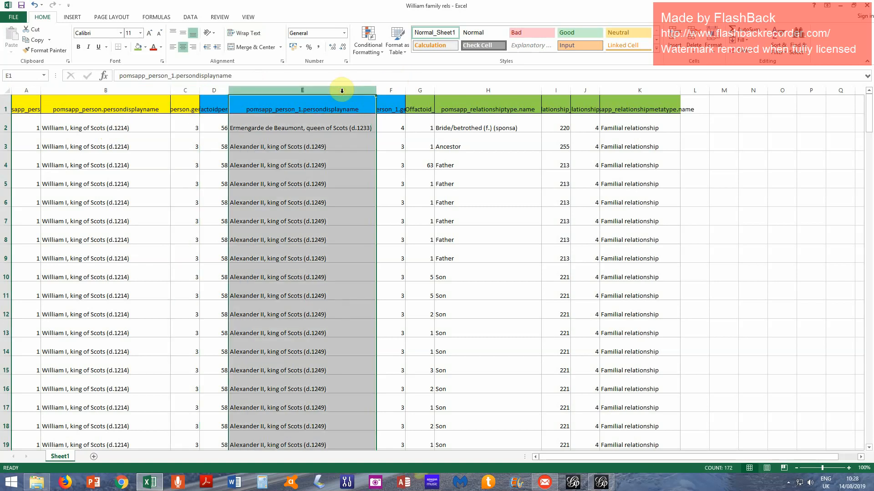
pyautogui.click(23, 89)
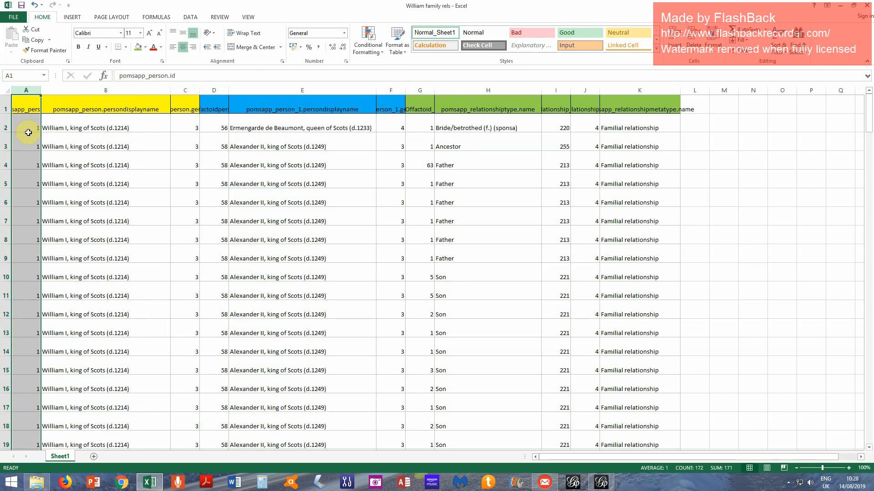
pyautogui.click(138, 129)
pyautogui.click(193, 91)
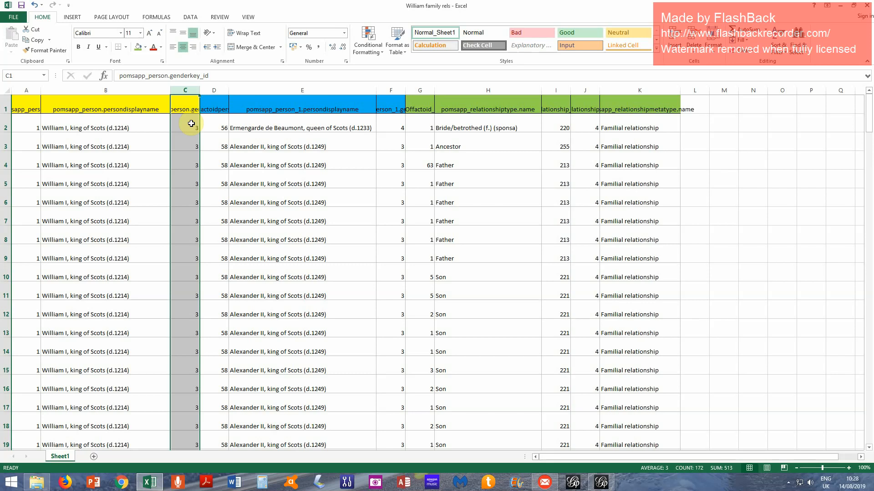
pyautogui.click(218, 86)
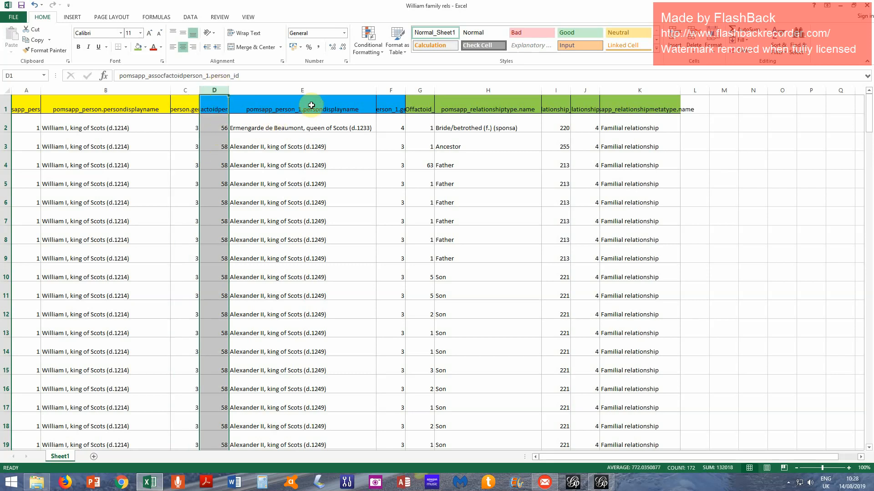
pyautogui.click(311, 90)
pyautogui.click(398, 91)
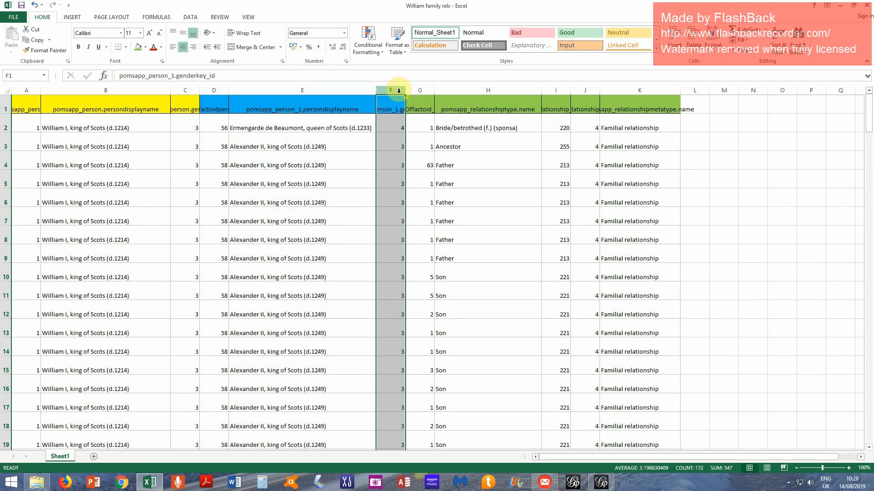
pyautogui.click(403, 129)
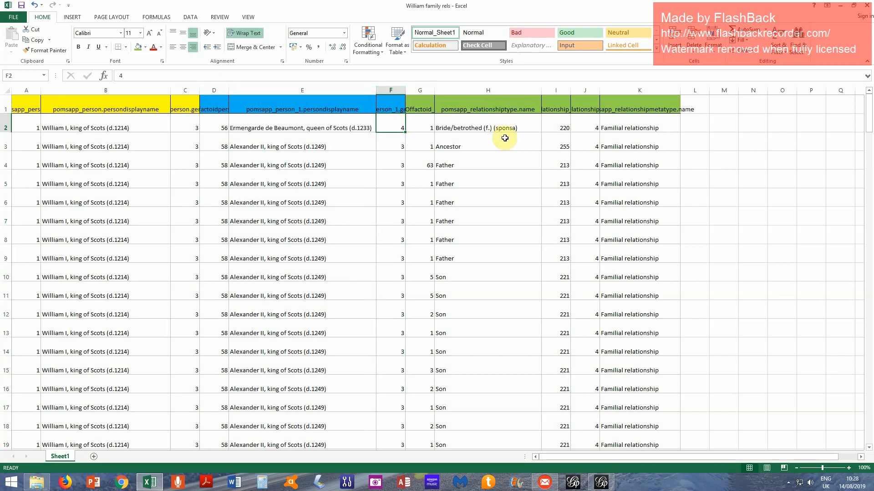
# Step: Examine the factoid count, relationship type, relationship ID and metatype columns, using the William I and Alexander II father row as an example
pyautogui.click(423, 88)
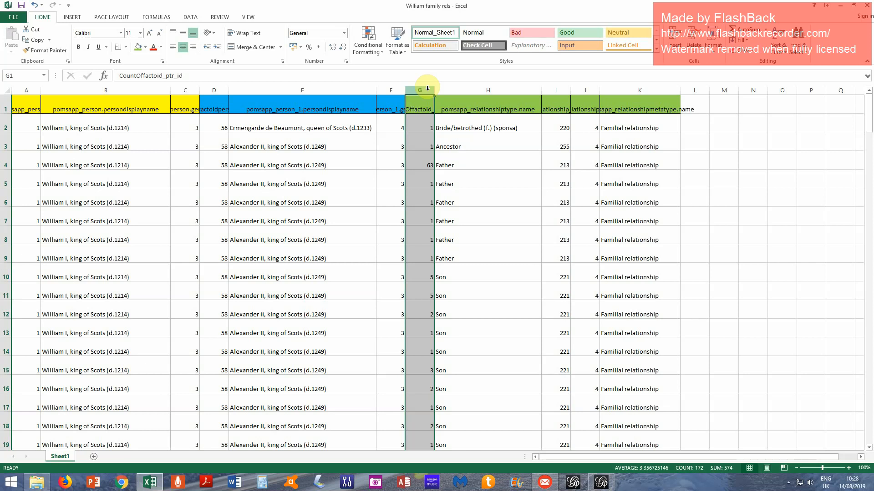
pyautogui.click(77, 164)
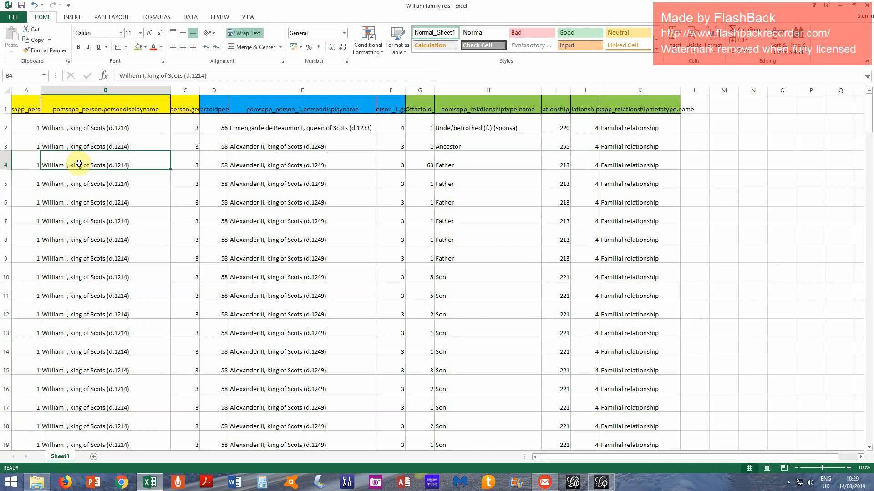
pyautogui.click(299, 163)
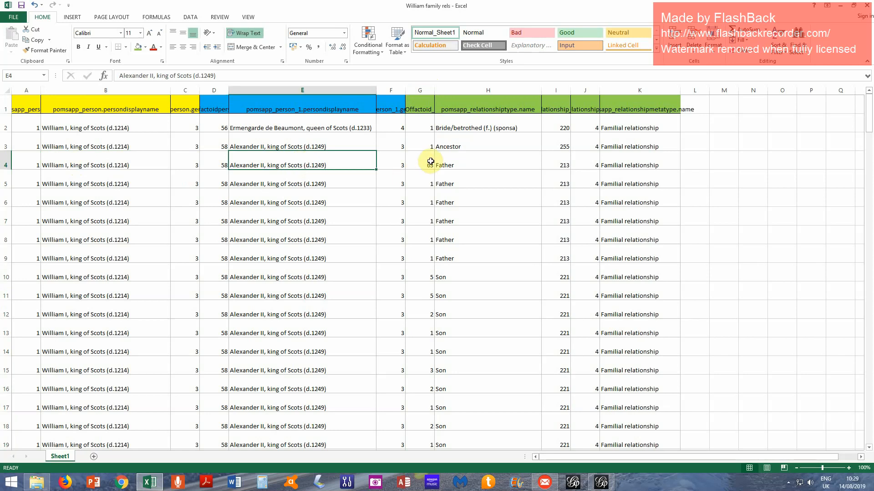
pyautogui.click(462, 162)
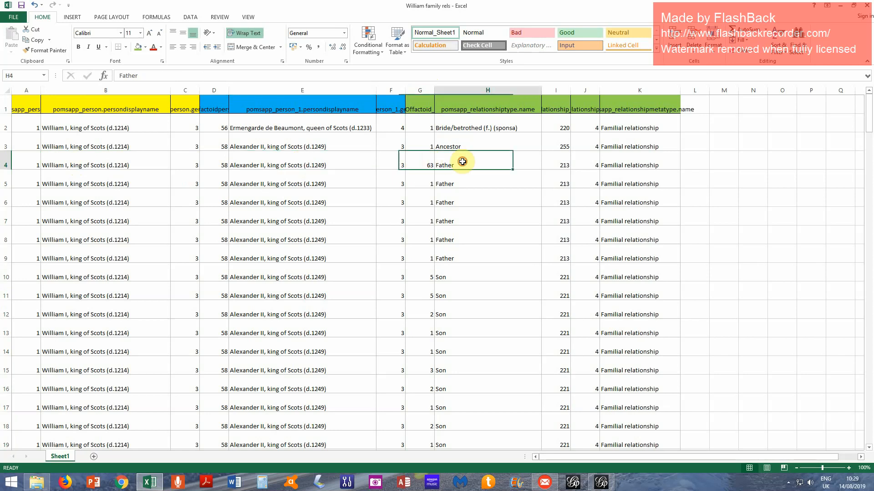
pyautogui.click(424, 162)
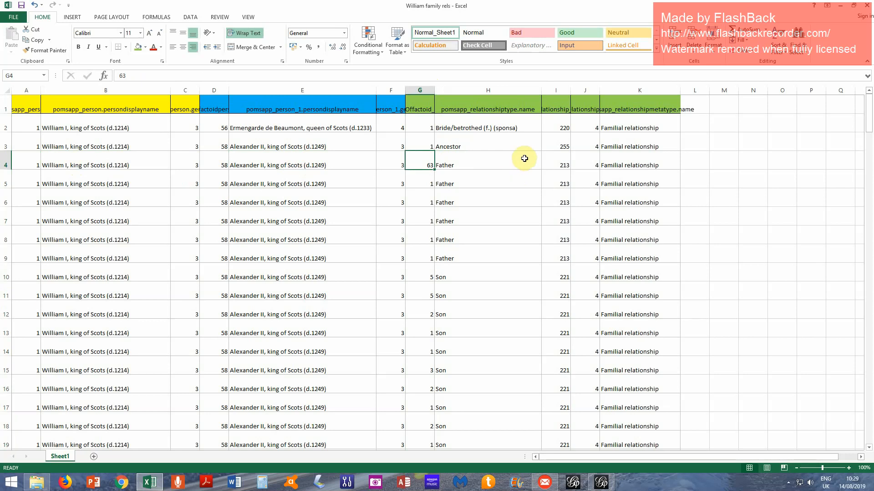
pyautogui.click(523, 90)
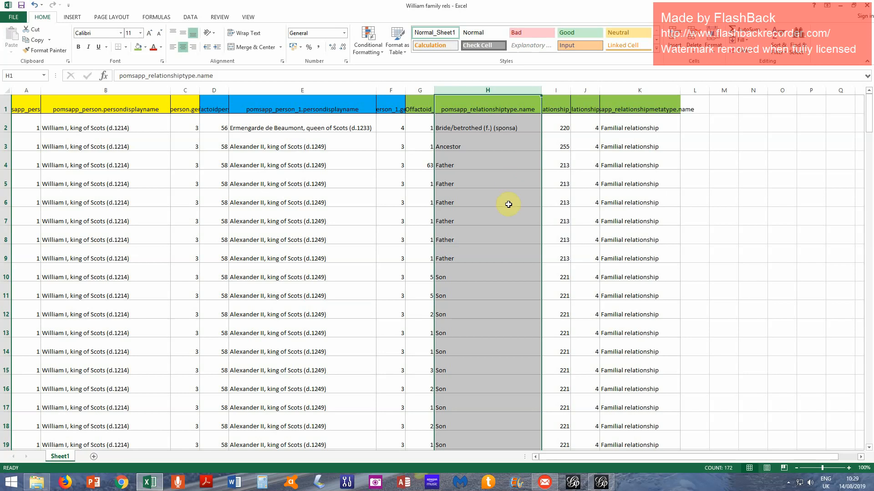
pyautogui.click(561, 90)
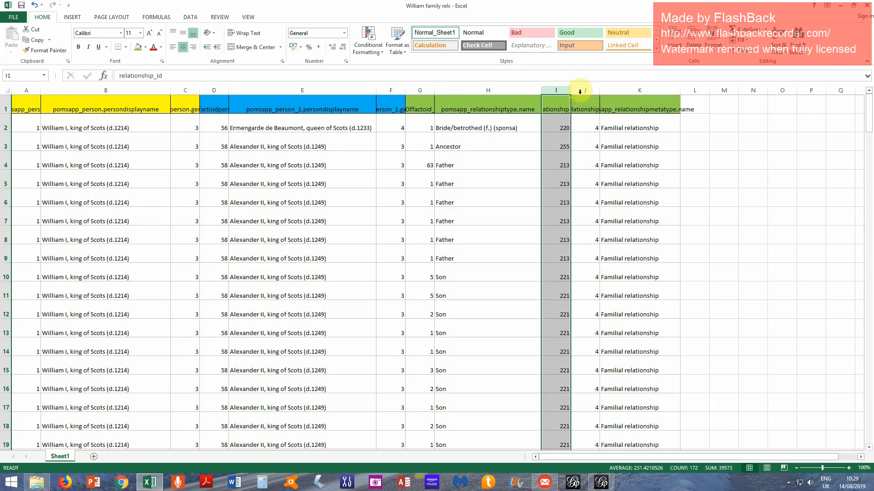
pyautogui.click(633, 92)
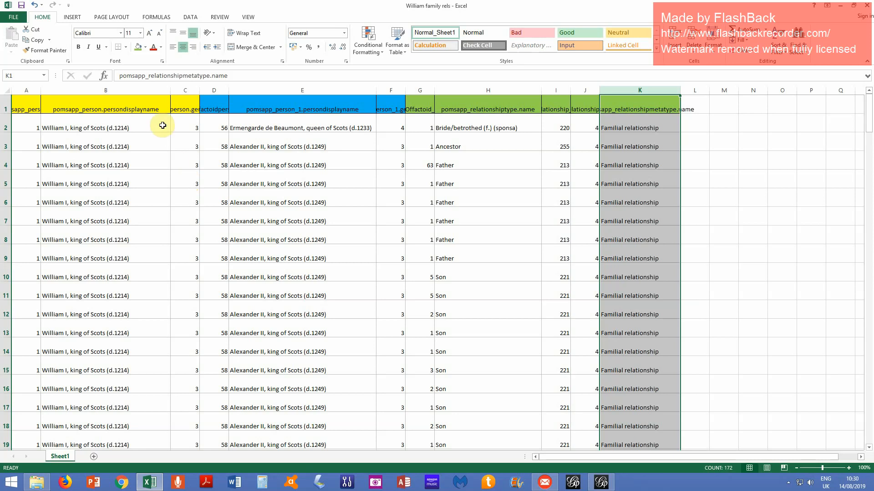
# Step: Save a copy of the workbook in the William folder as "William family rels EDGES" in CSV (Comma delimited) format, keeping that format
pyautogui.click(14, 17)
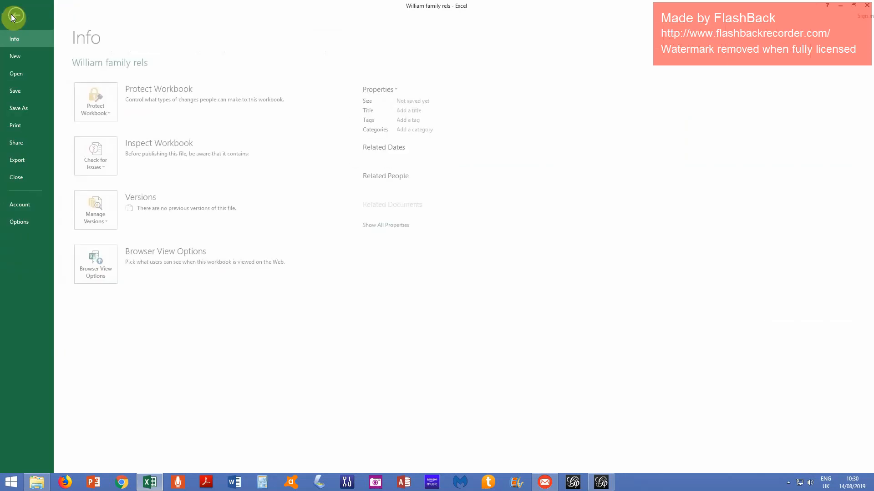
pyautogui.click(15, 107)
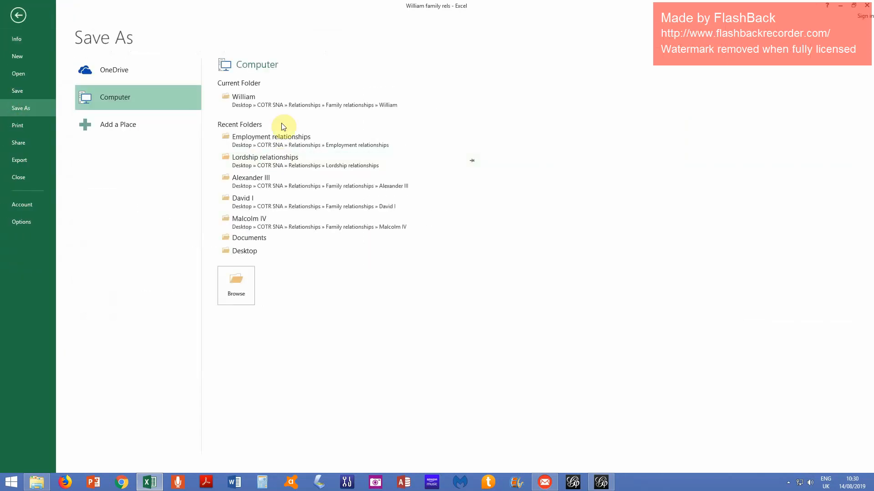
pyautogui.click(285, 105)
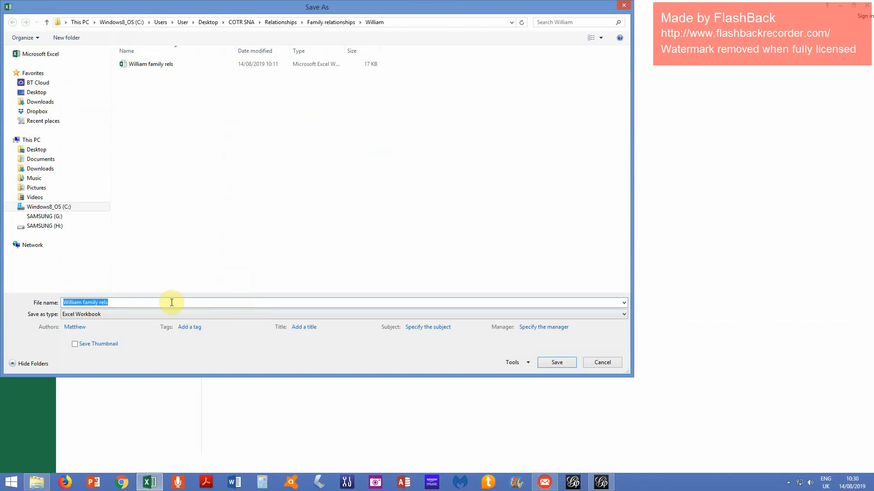
pyautogui.click(165, 302)
pyautogui.write('EDGES')
pyautogui.click(301, 315)
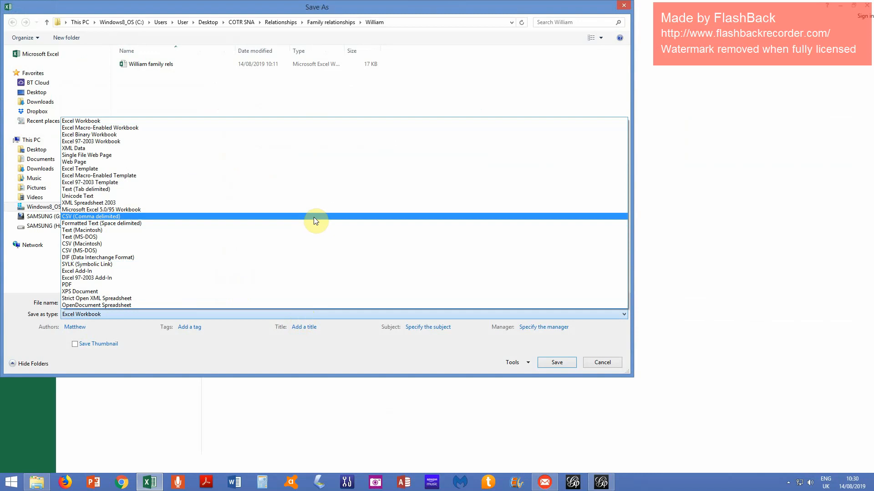
pyautogui.click(313, 217)
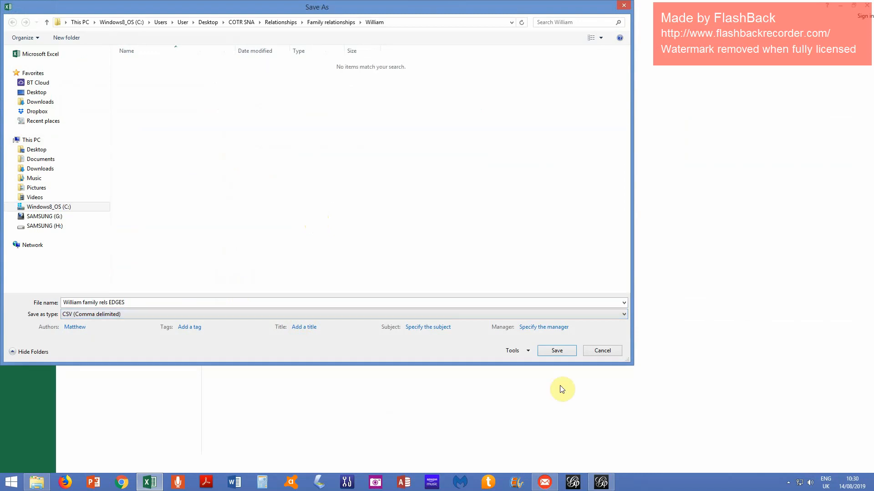
pyautogui.click(558, 350)
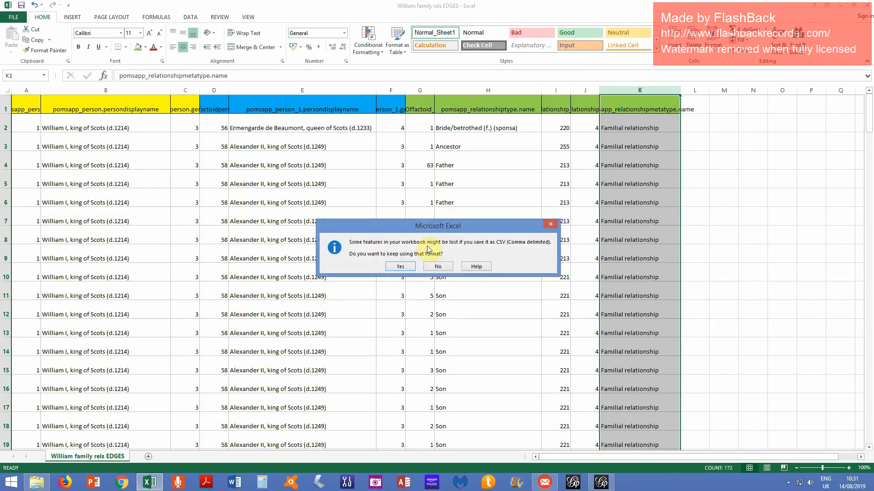
pyautogui.click(402, 267)
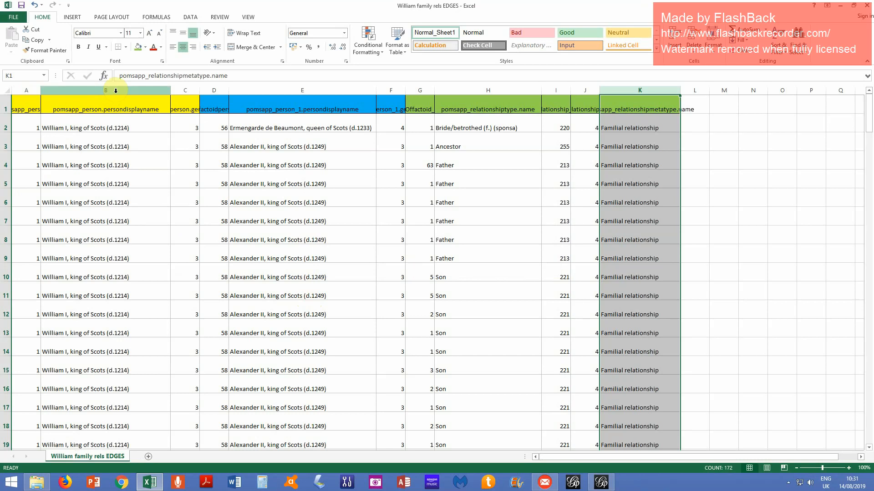
# Step: Delete the first person's display name and gender key columns, B and C
pyautogui.click(32, 89)
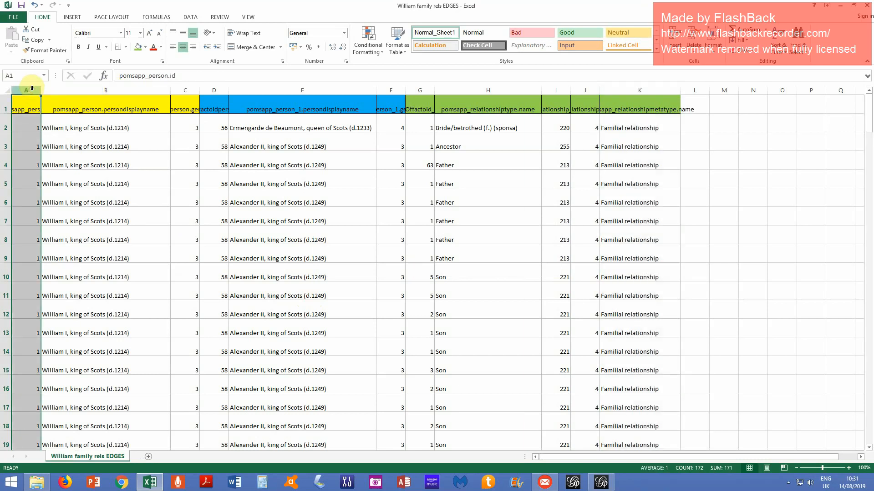
pyautogui.moveTo(32, 88); pyautogui.dragTo(130, 88)
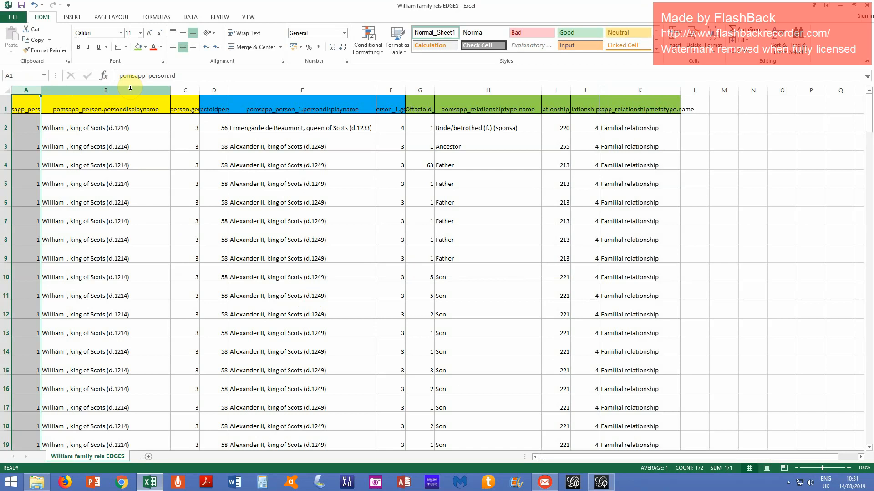
pyautogui.click(130, 88)
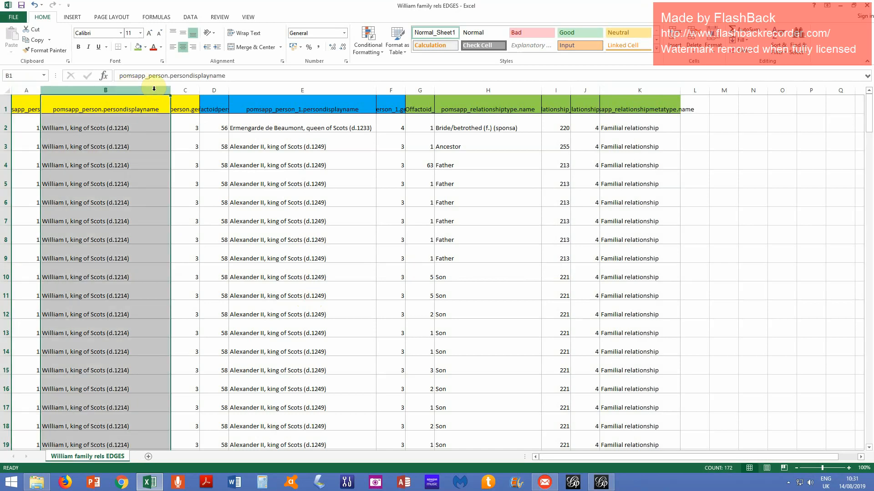
pyautogui.keyDown('shift'); pyautogui.click(187, 89); pyautogui.keyUp('shift')
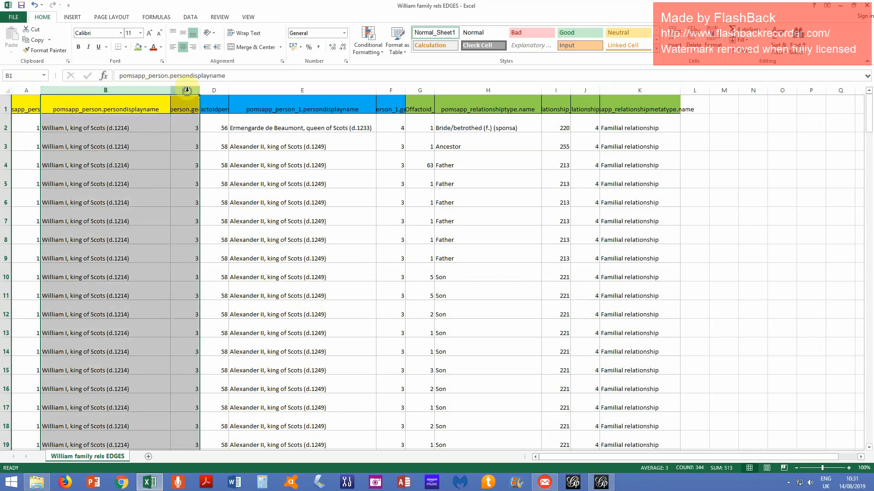
pyautogui.rightClick(187, 90)
pyautogui.click(223, 166)
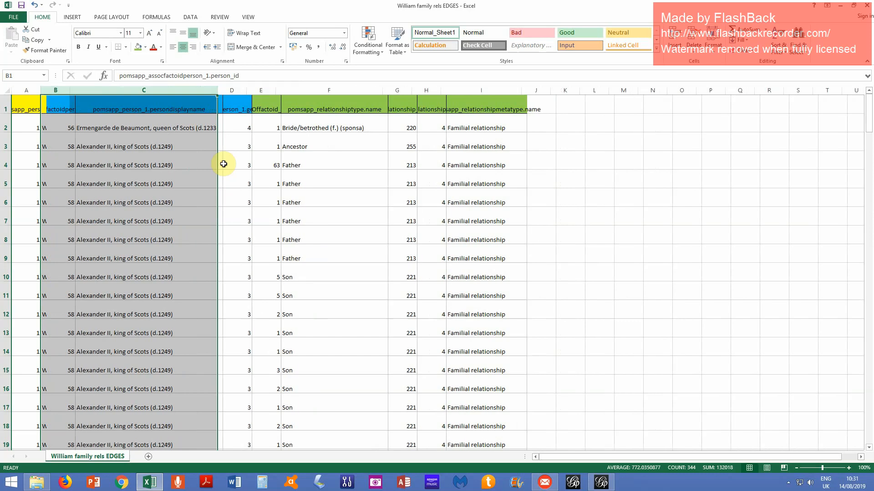
# Step: Delete the second person's display name and gender key columns, keeping the person ID column
pyautogui.moveTo(142, 90); pyautogui.dragTo(234, 89)
pyautogui.rightClick(234, 90)
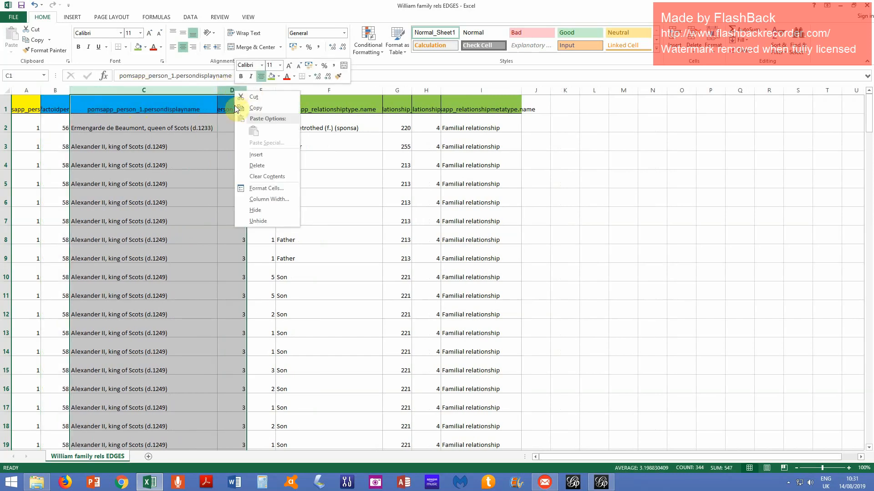
pyautogui.click(259, 166)
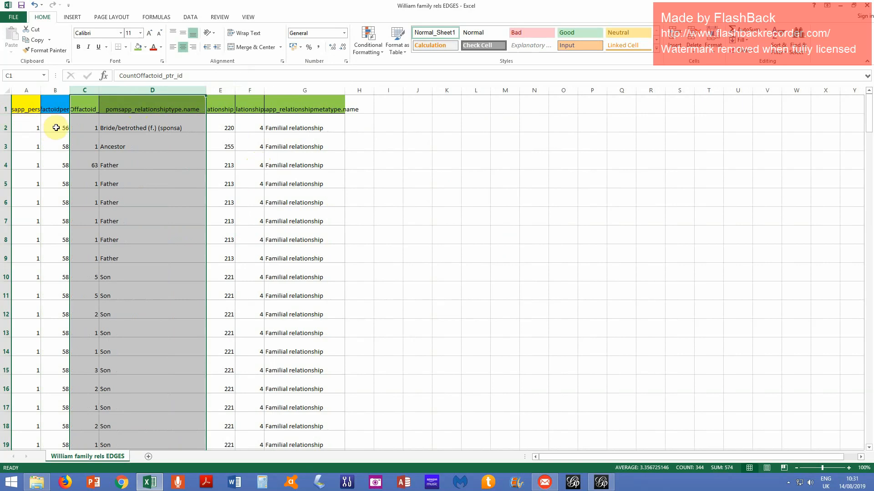
# Step: Delete the relationship ID, relationship metatype ID and metatype name columns, E to G, keeping the factoid count and relationship type columns
pyautogui.click(87, 103)
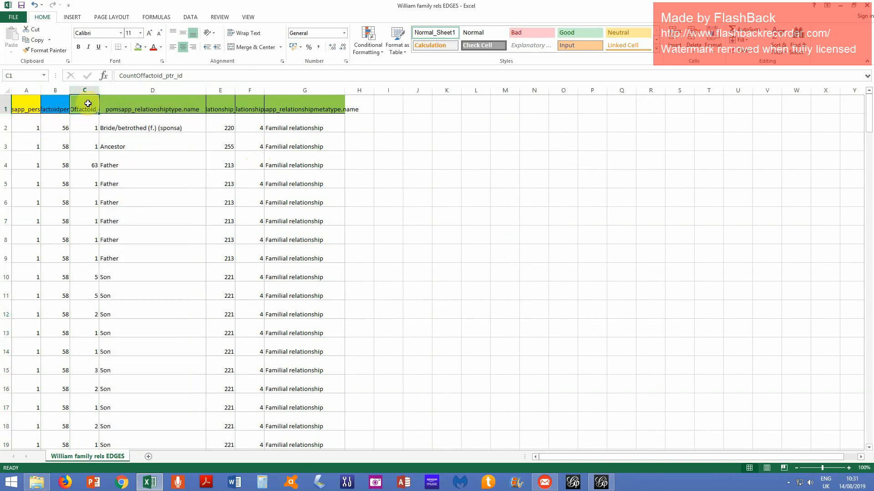
pyautogui.click(150, 107)
pyautogui.click(223, 90)
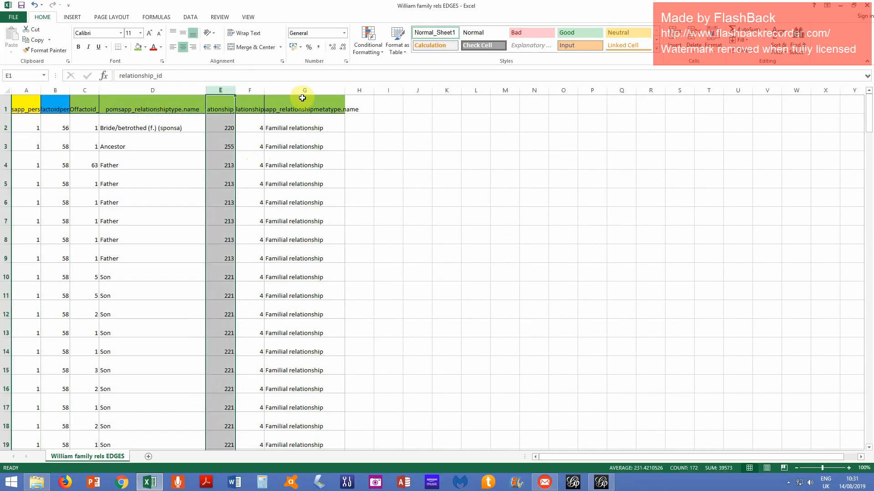
pyautogui.keyDown('shift'); pyautogui.click(318, 92); pyautogui.keyUp('shift')
pyautogui.rightClick(318, 92)
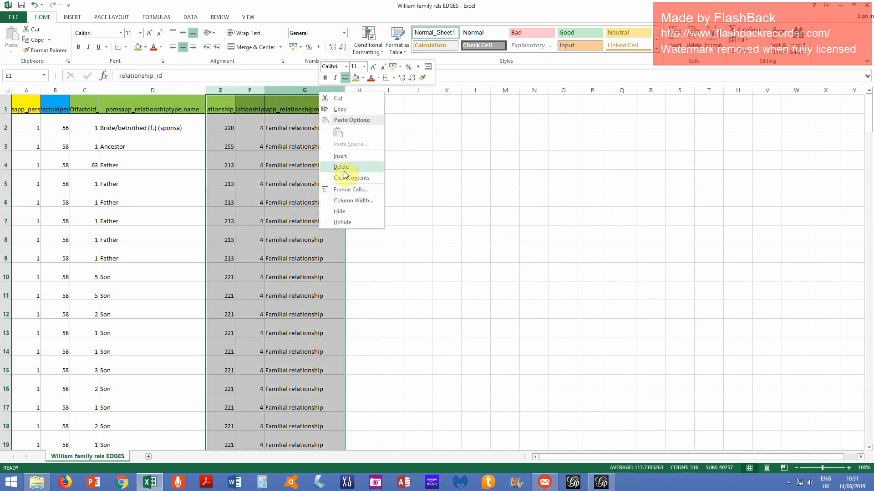
pyautogui.click(343, 171)
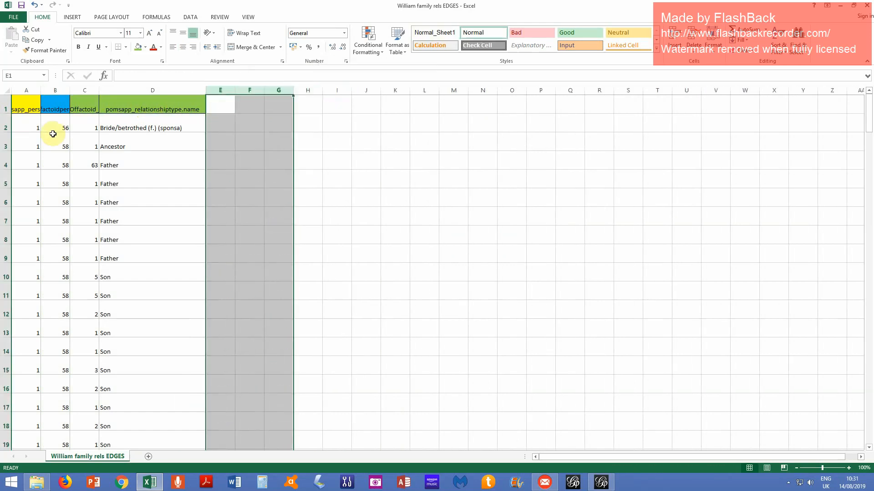
# Step: Rename the two person ID column headers, A1 and B1, as Source and Target
pyautogui.click(25, 100)
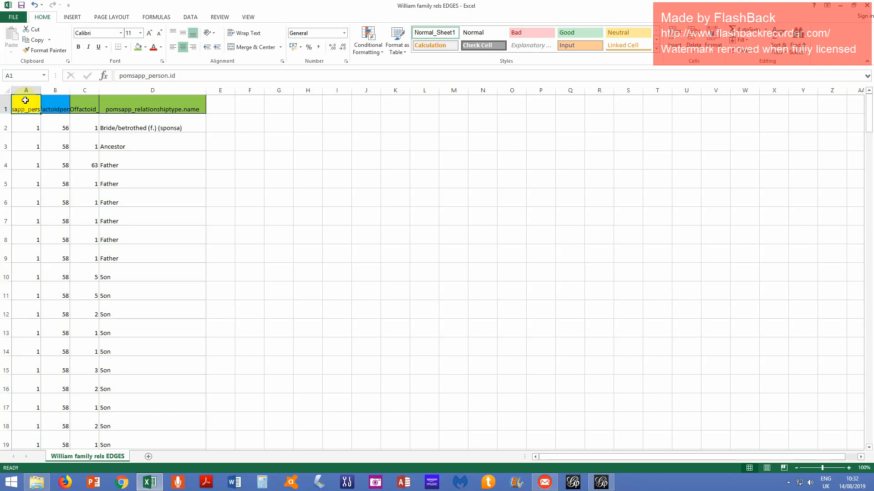
pyautogui.write('Source')
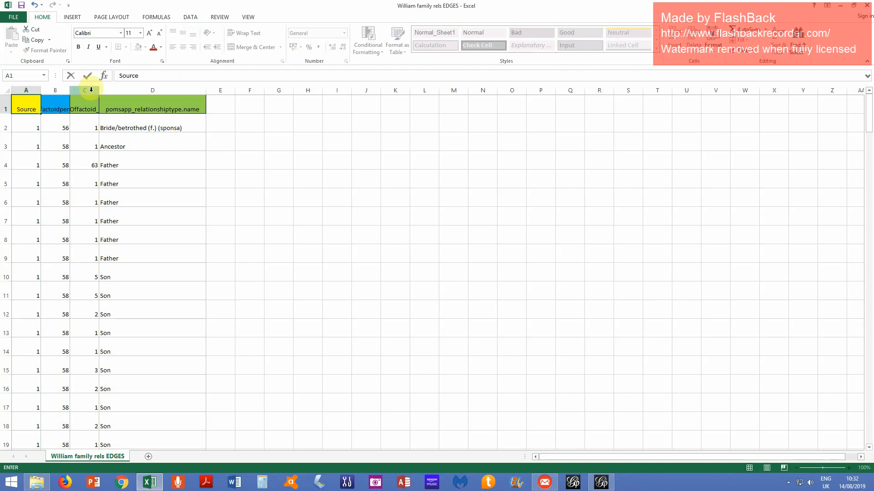
pyautogui.click(65, 103)
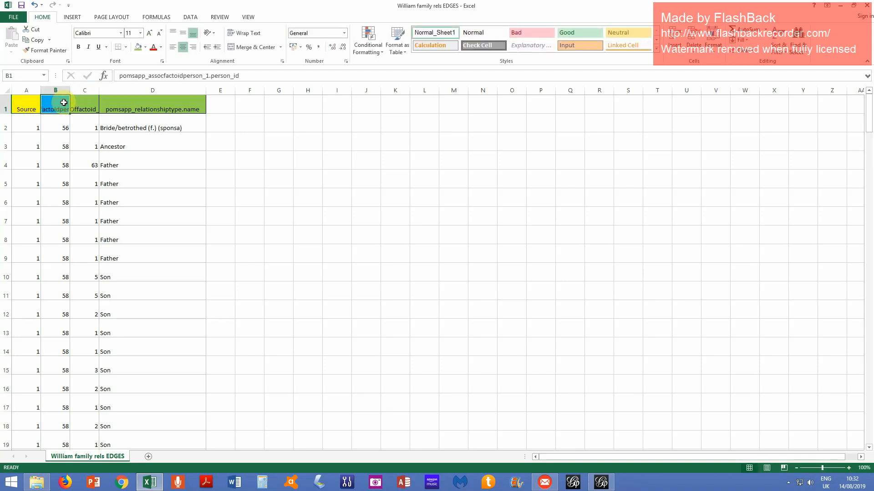
pyautogui.write('Target')
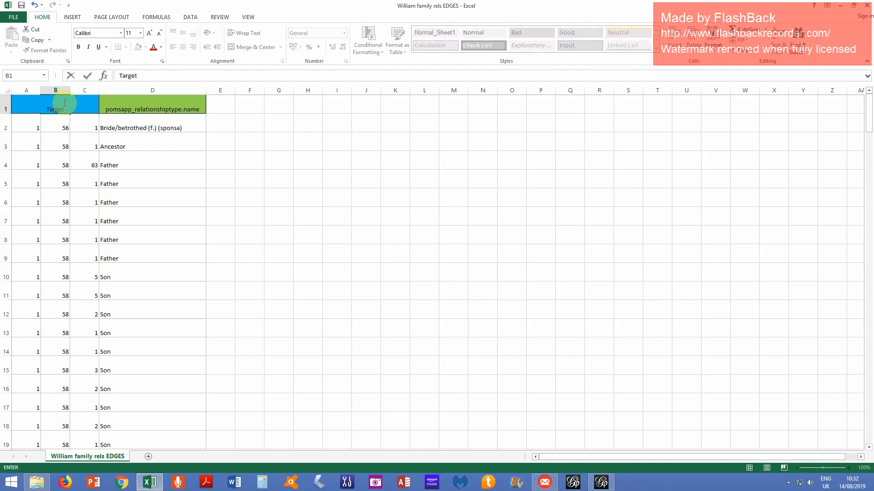
pyautogui.press('F2')
pyautogui.click(88, 90)
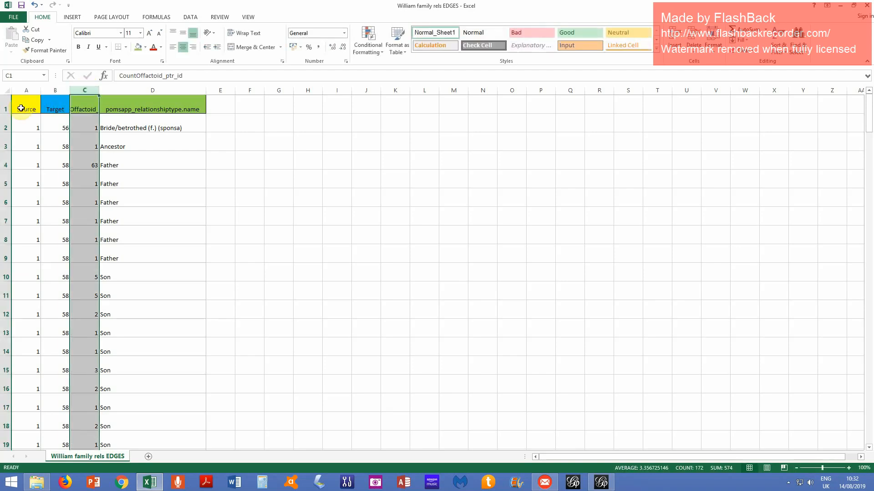
# Step: Rename the factoid count header in C1 as Weight and the relationship type header in D1 as Relationship
pyautogui.click(84, 109)
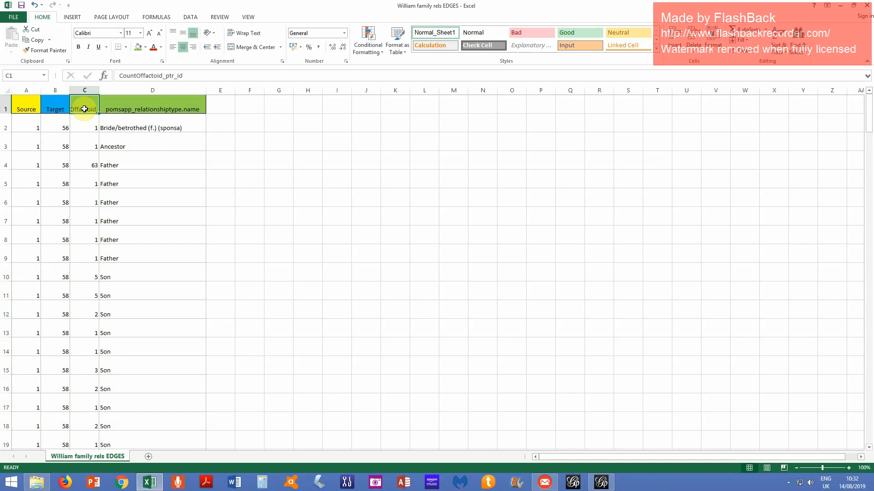
pyautogui.write('Weight')
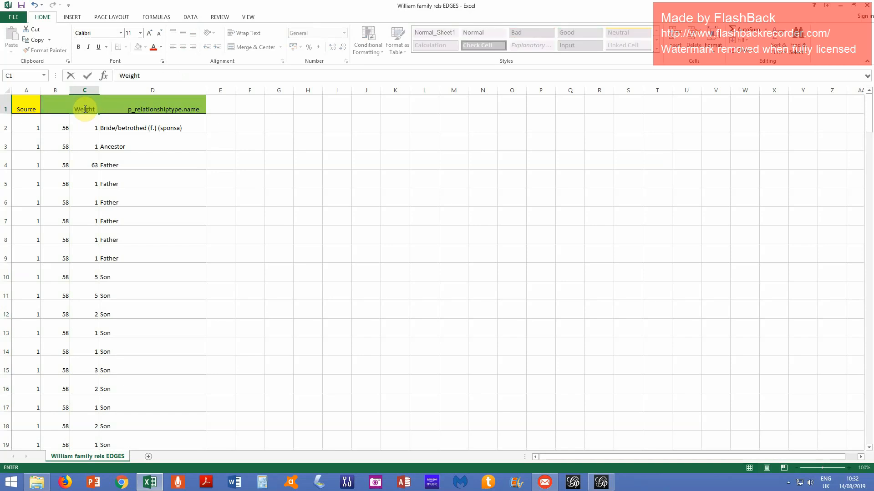
pyautogui.click(140, 105)
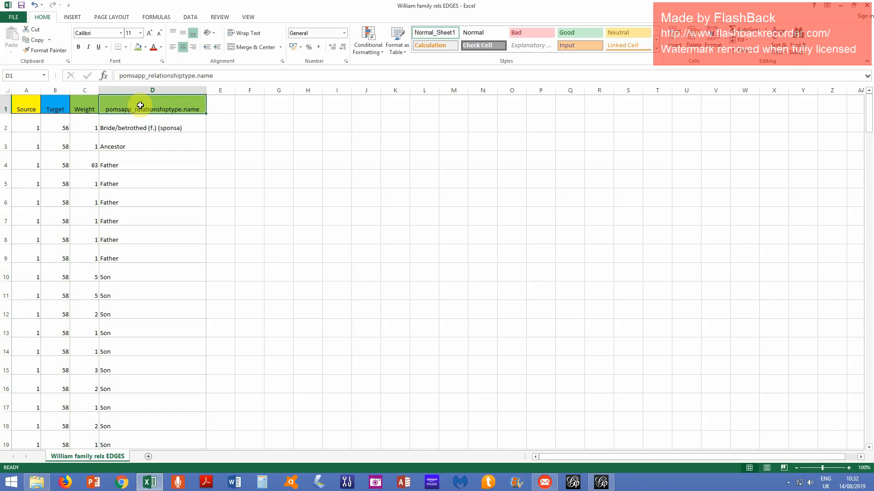
pyautogui.write('Relat')
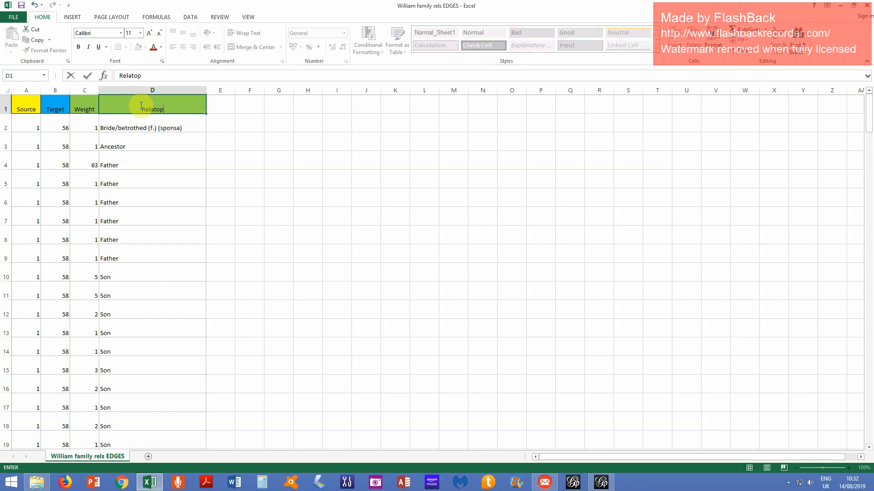
pyautogui.write('ionship')
# Step: Save the edges table, keeping the CSV (Comma delimited) format, and close the workbook without saving again
pyautogui.click(21, 5)
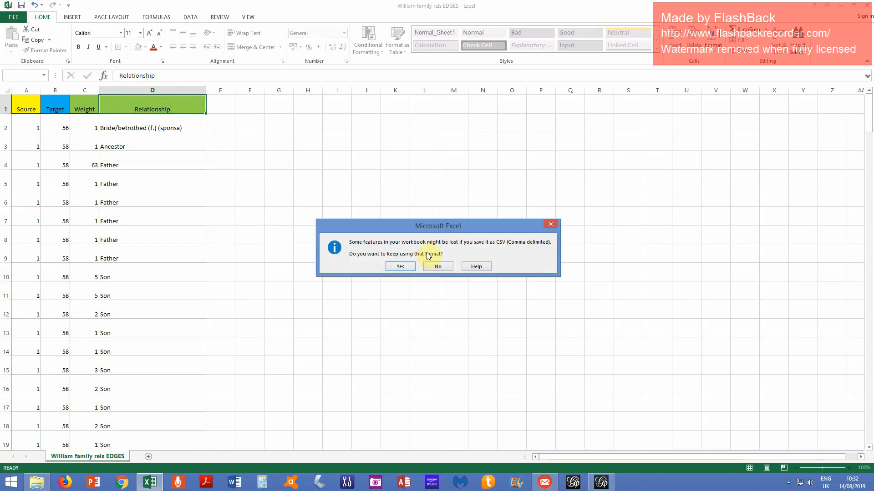
pyautogui.click(401, 267)
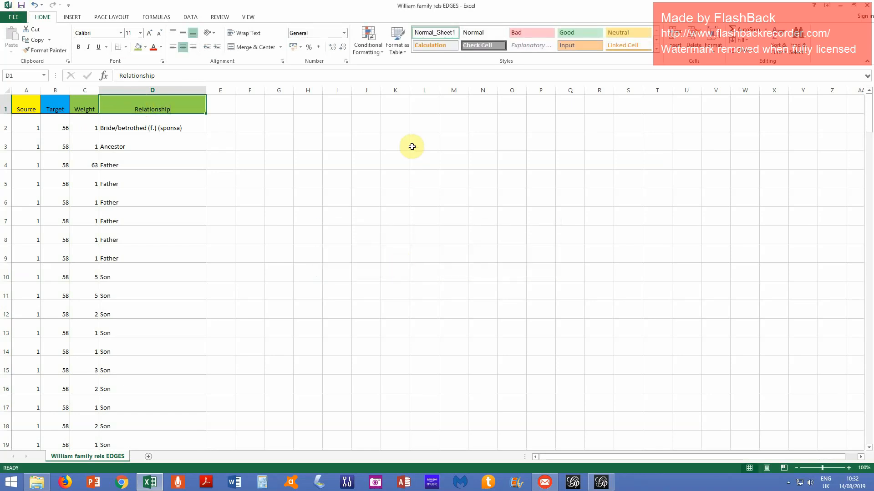
pyautogui.click(866, 5)
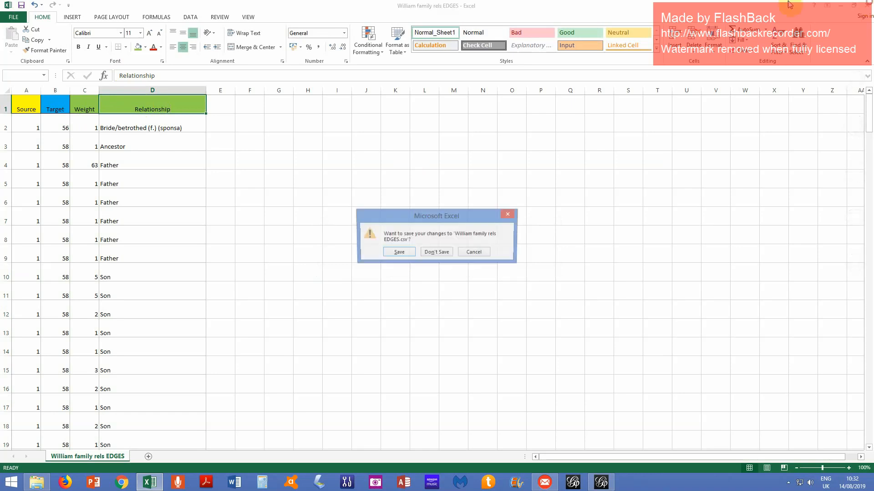
pyautogui.click(439, 255)
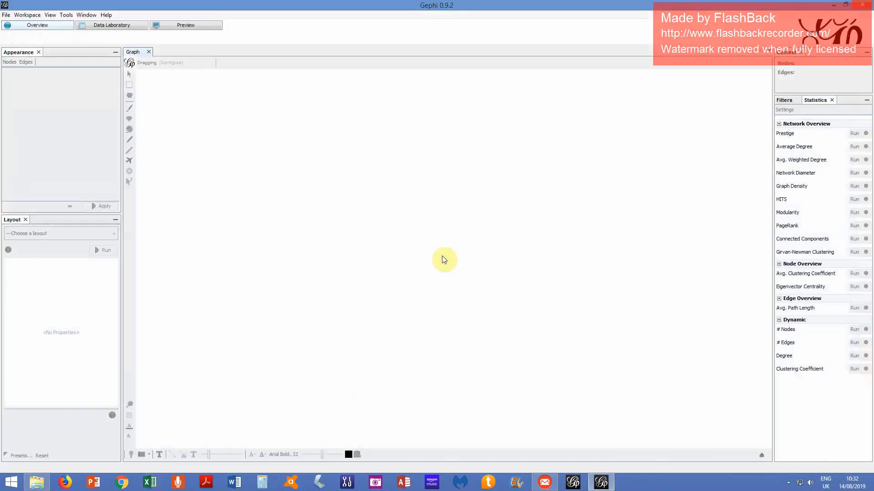
# Step: Open the original "William family rels" workbook from the William folder and maximize its window
pyautogui.click(37, 482)
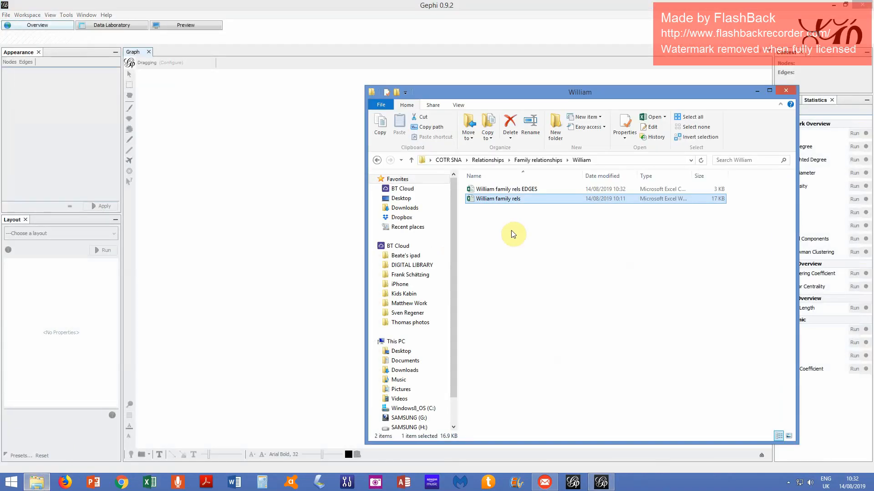
pyautogui.doubleClick(516, 199)
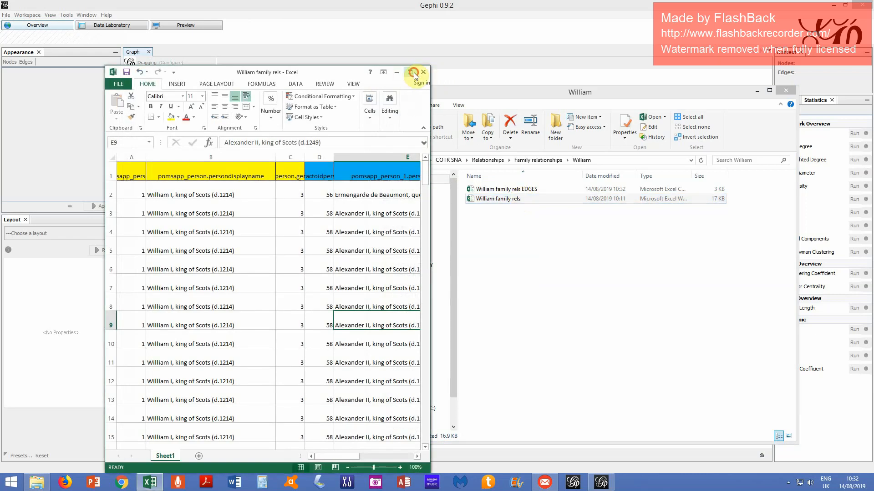
pyautogui.click(416, 73)
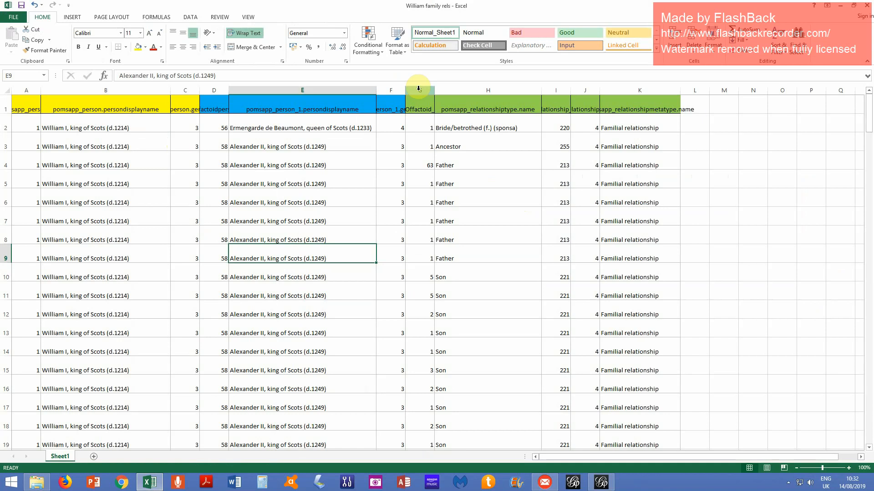
# Step: Delete all the green relationship columns, G to K, from the factoid count through the metatype name
pyautogui.moveTo(419, 88); pyautogui.dragTo(660, 92)
pyautogui.rightClick(661, 96)
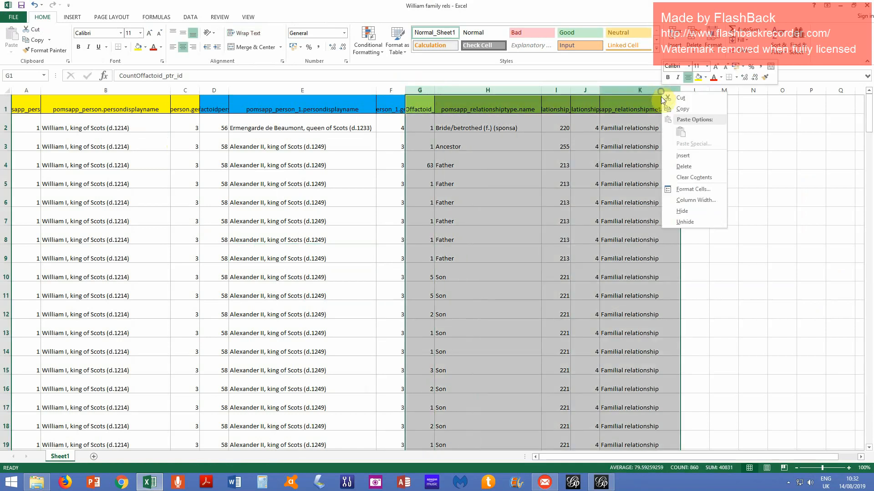
pyautogui.click(690, 167)
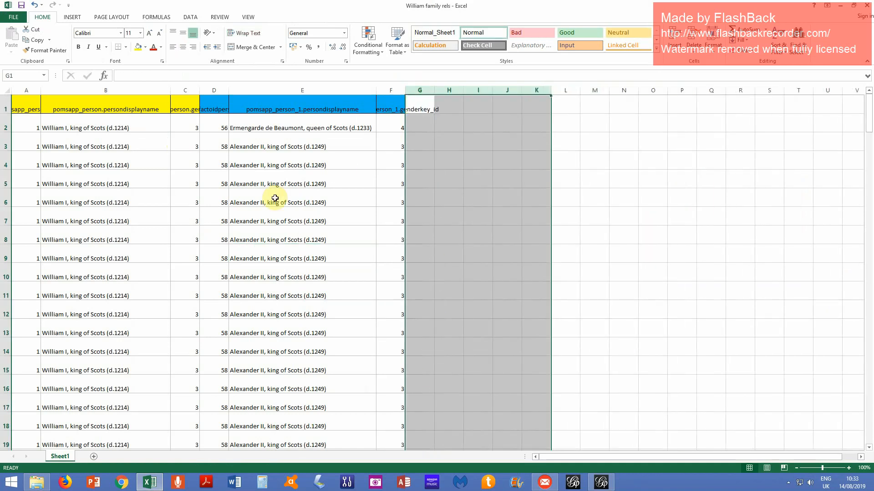
# Step: Move the second person's ID, name and gender data, D2:F172, beneath the first person's records starting at A173
pyautogui.click(258, 147)
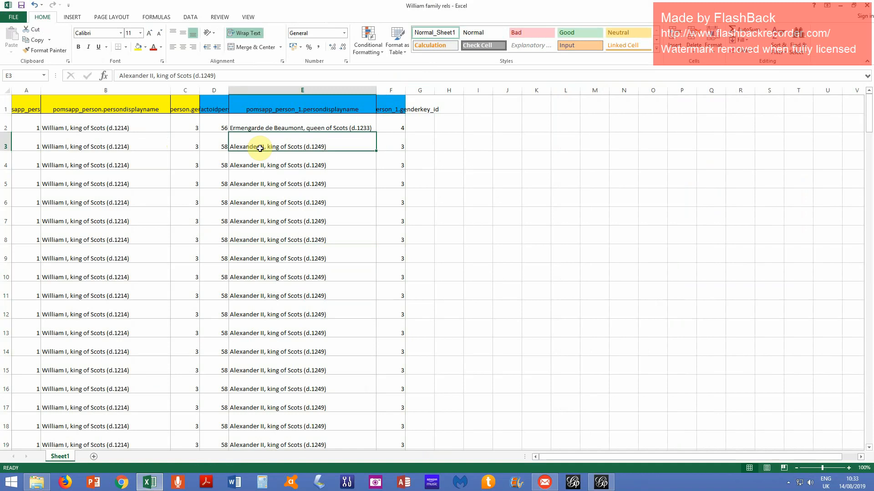
pyautogui.click(223, 124)
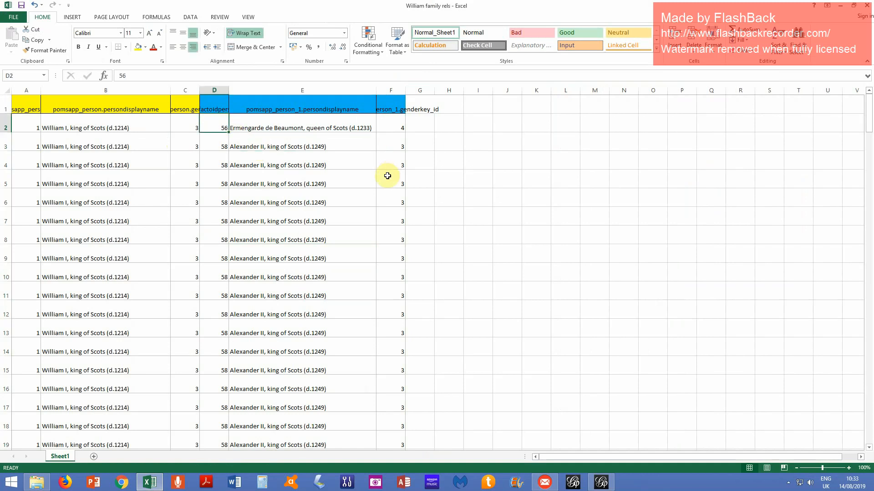
pyautogui.scroll(-20, 387, 176)
pyautogui.scroll(-20, 388, 176)
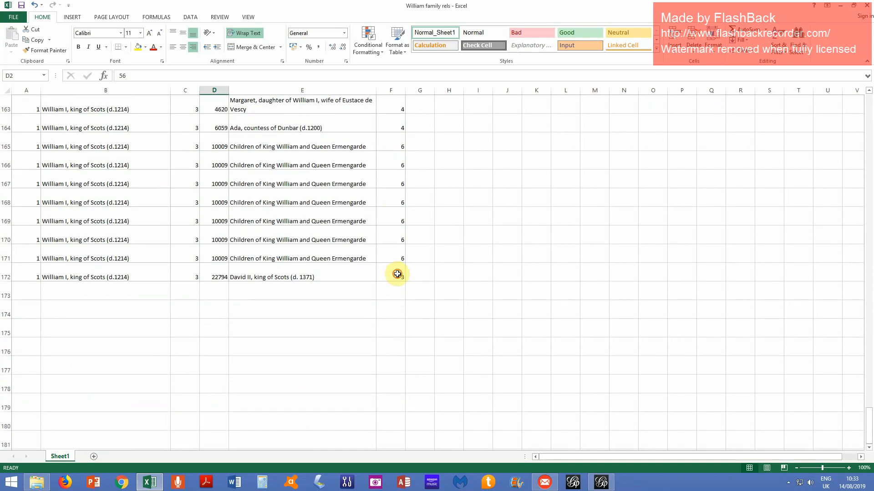
pyautogui.keyDown('shift'); pyautogui.click(396, 275); pyautogui.keyUp('shift')
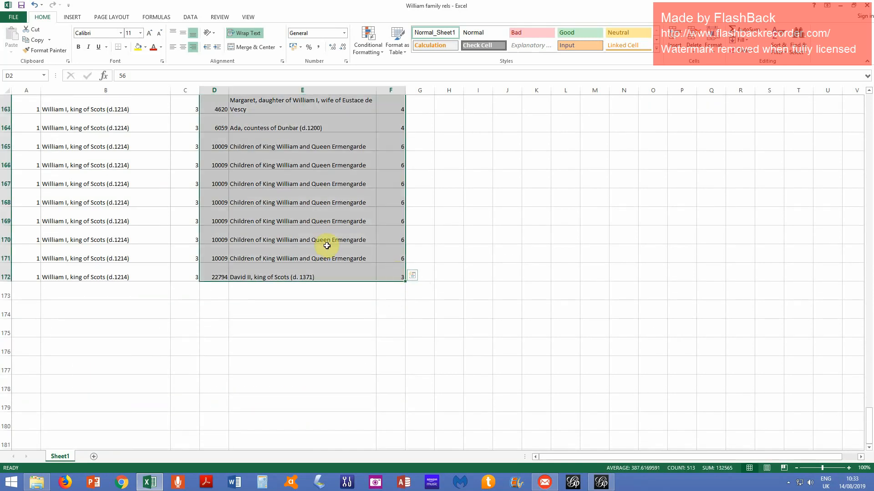
pyautogui.click(33, 29)
pyautogui.scroll(-20, 86, 217)
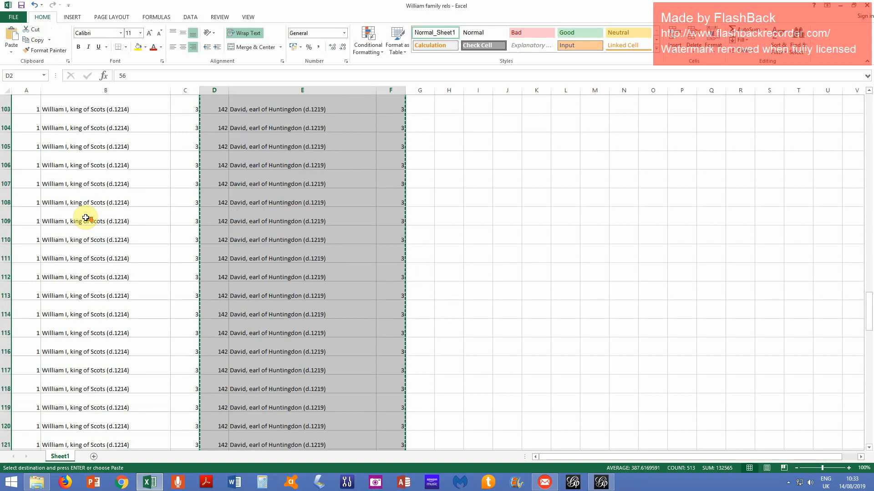
pyautogui.scroll(-10, 85, 218)
pyautogui.scroll(1, 85, 217)
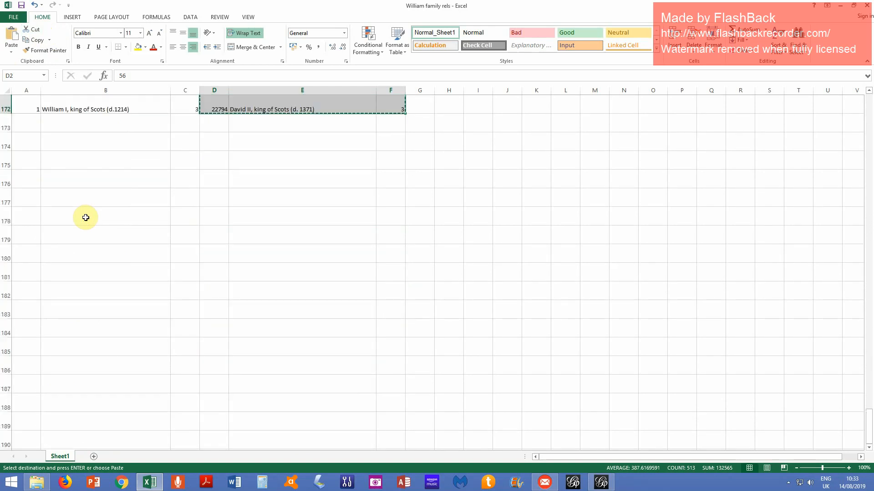
pyautogui.moveTo(28, 119); pyautogui.dragTo(185, 123)
pyautogui.click(11, 37)
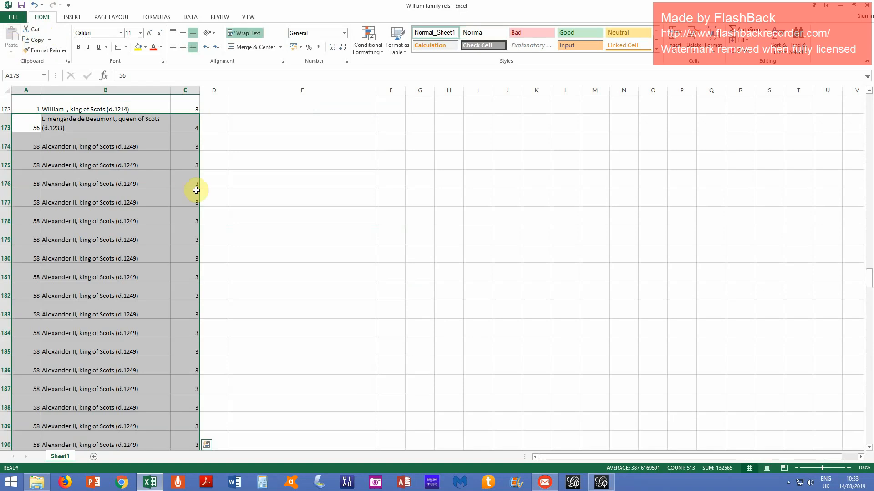
pyautogui.click(242, 191)
# Step: Delete the leftover blue header cells D1:F1, shifting cells left
pyautogui.scroll(20, 242, 191)
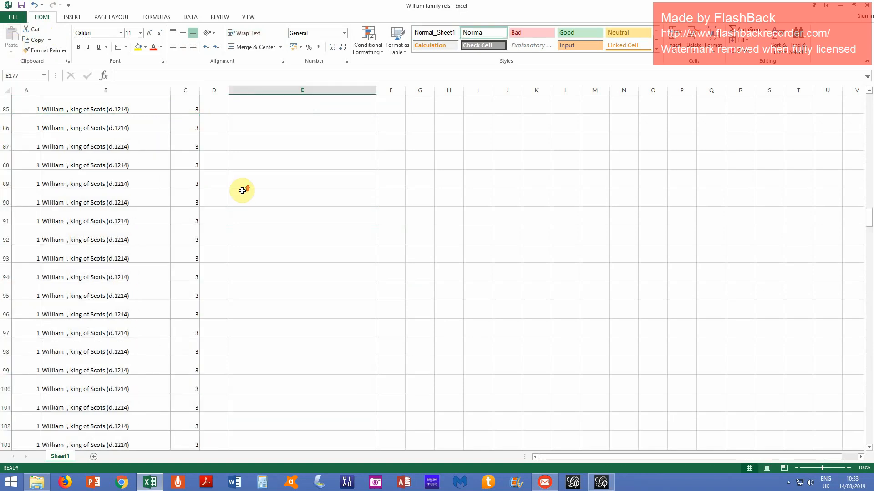
pyautogui.moveTo(217, 97); pyautogui.dragTo(398, 104)
pyautogui.rightClick(397, 104)
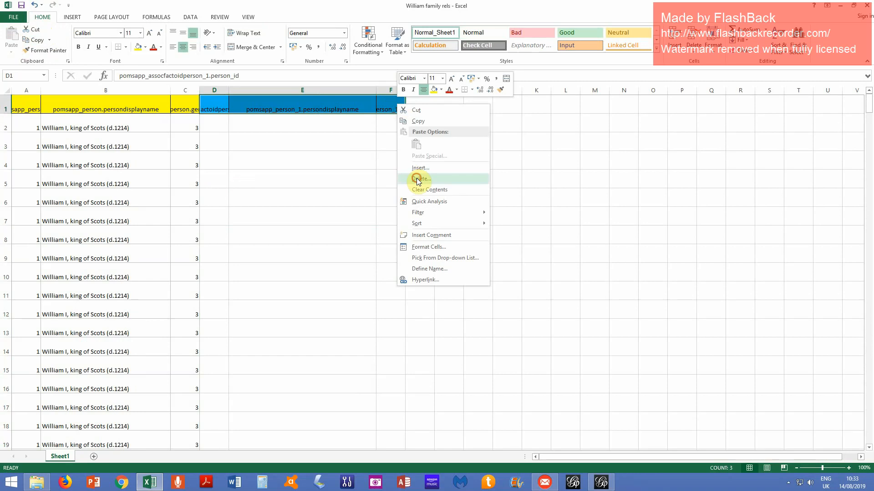
pyautogui.click(416, 178)
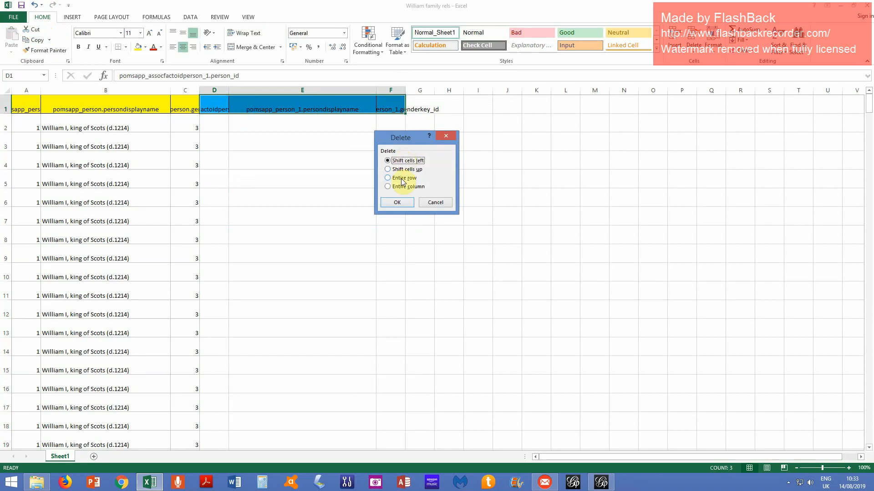
pyautogui.click(397, 203)
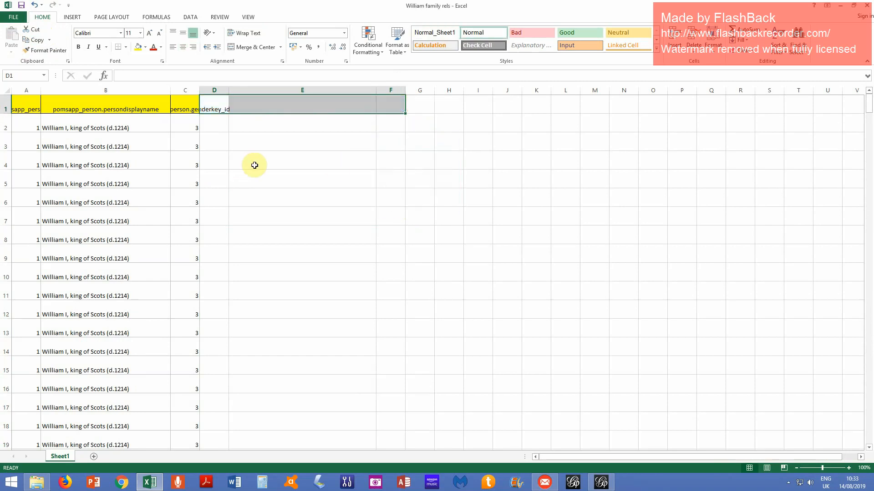
# Step: Rename the yellow header cells A1, B1 and C1 to ID, Name and Gender
pyautogui.click(23, 102)
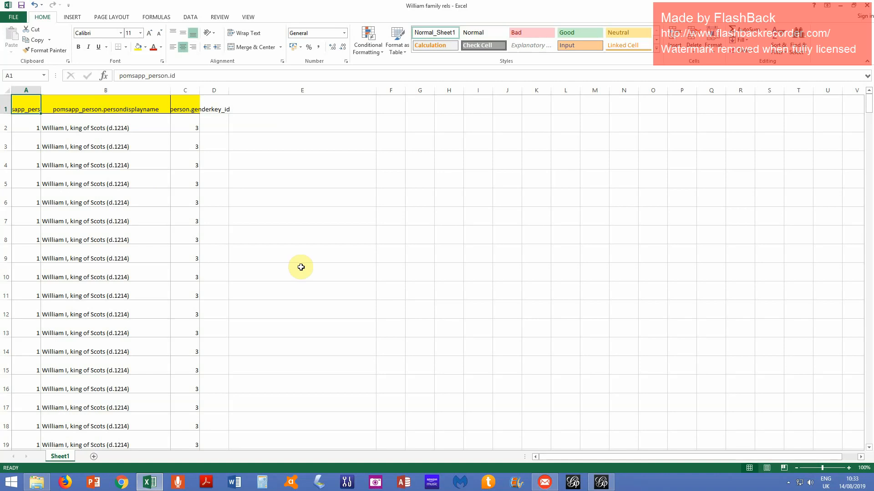
pyautogui.write('ID')
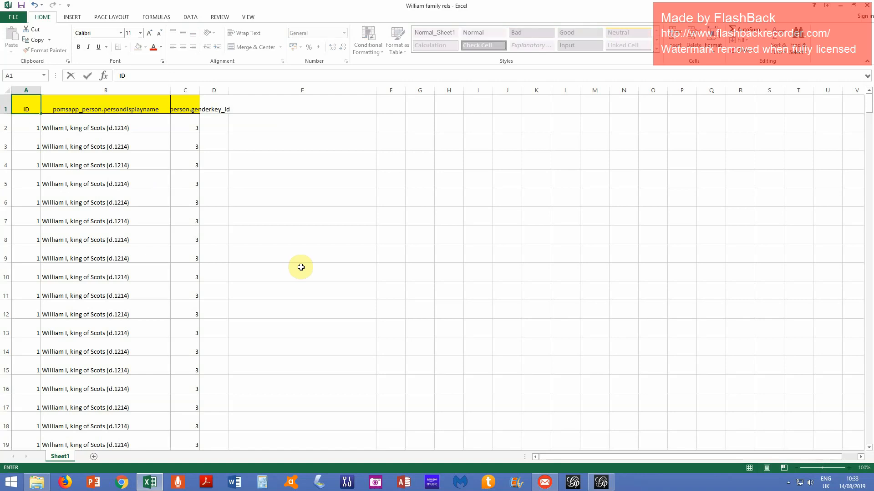
pyautogui.click(140, 104)
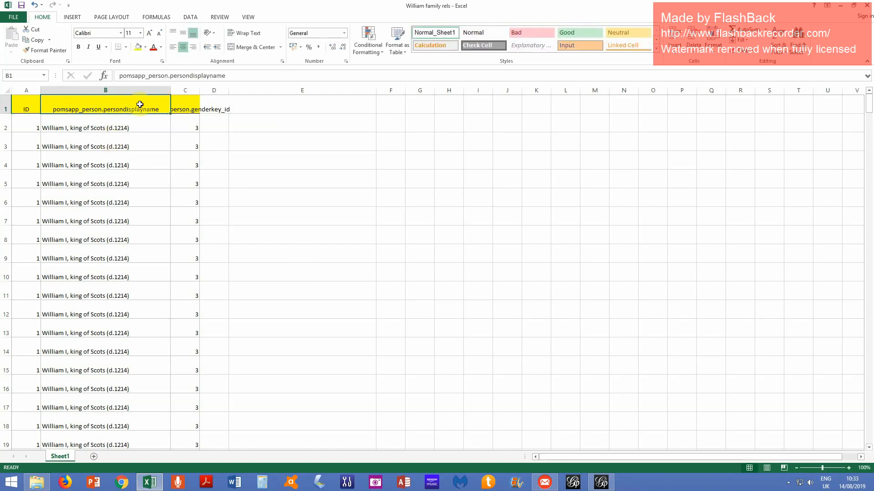
pyautogui.write('Na')
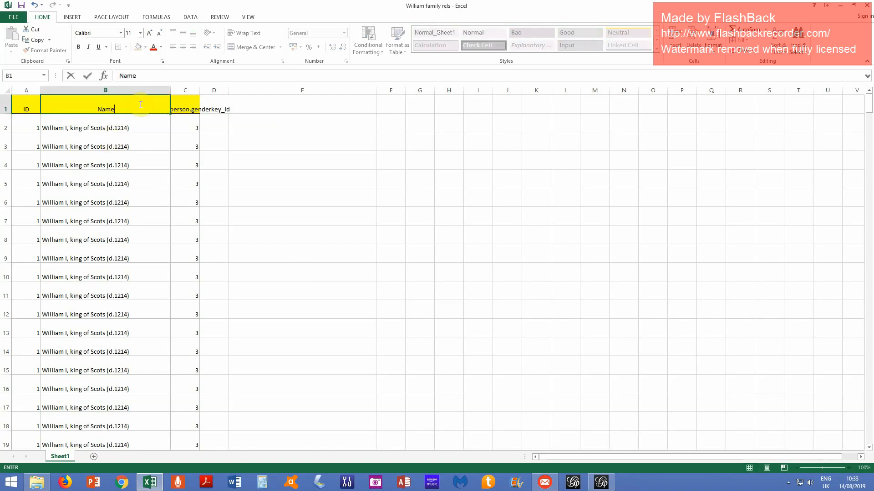
pyautogui.click(198, 105)
pyautogui.write('Gender')
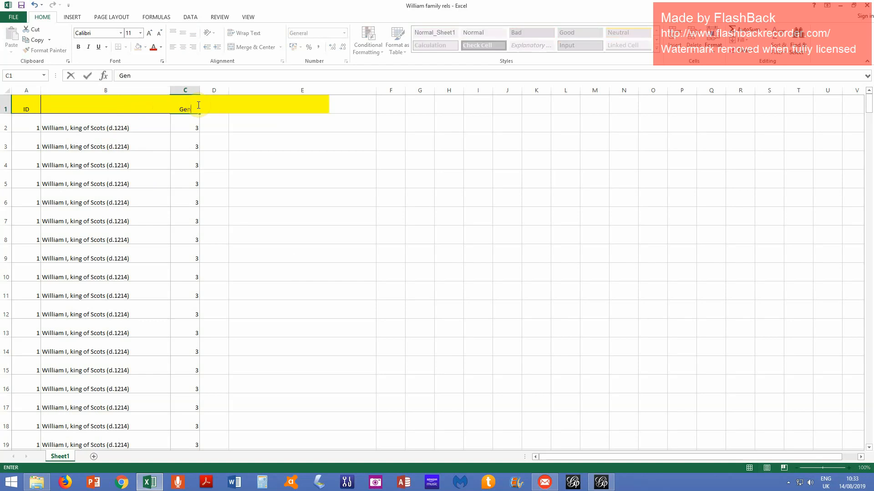
# Step: Save the William family rels workbook, keeping the macro-free format
pyautogui.click(22, 6)
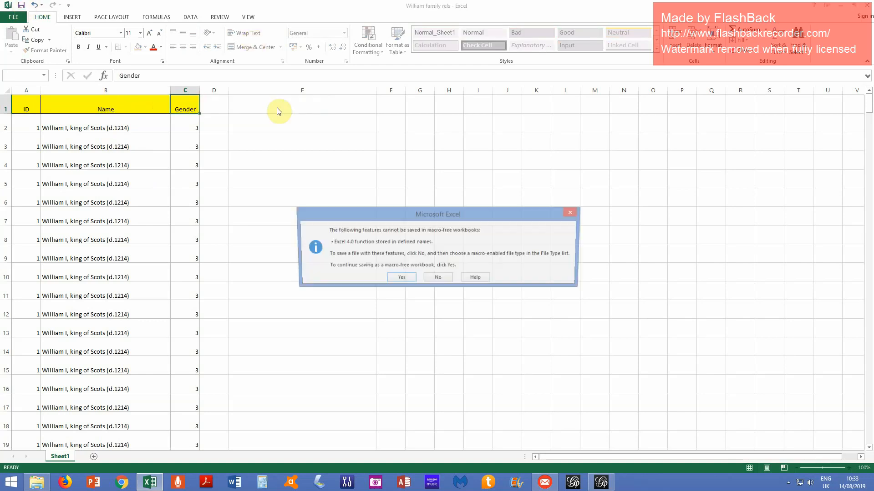
pyautogui.click(400, 279)
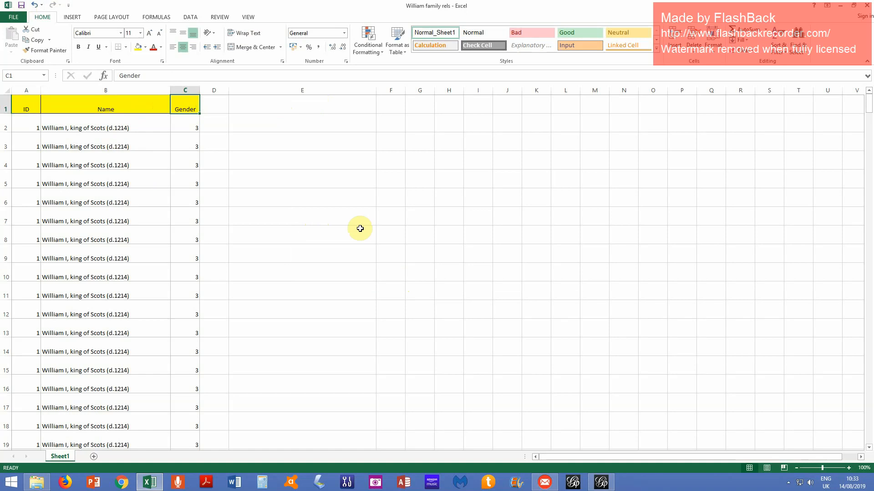
pyautogui.click(360, 228)
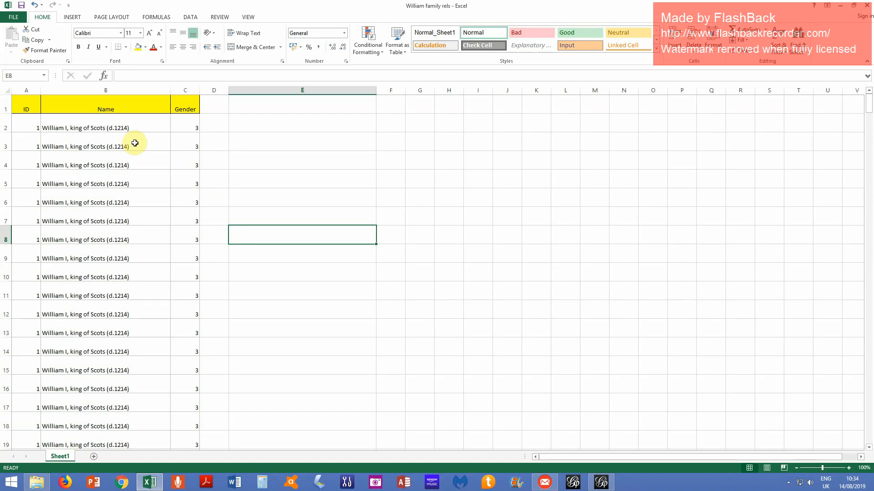
pyautogui.scroll(-20, 135, 143)
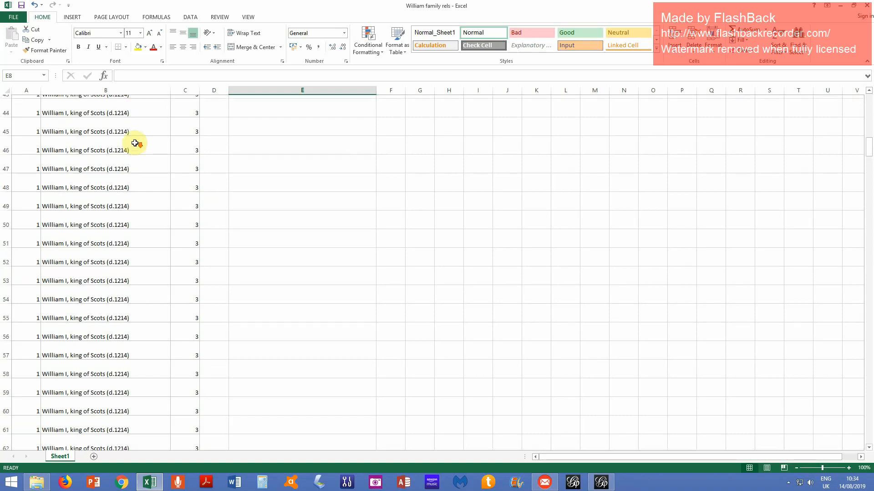
pyautogui.scroll(20, 136, 143)
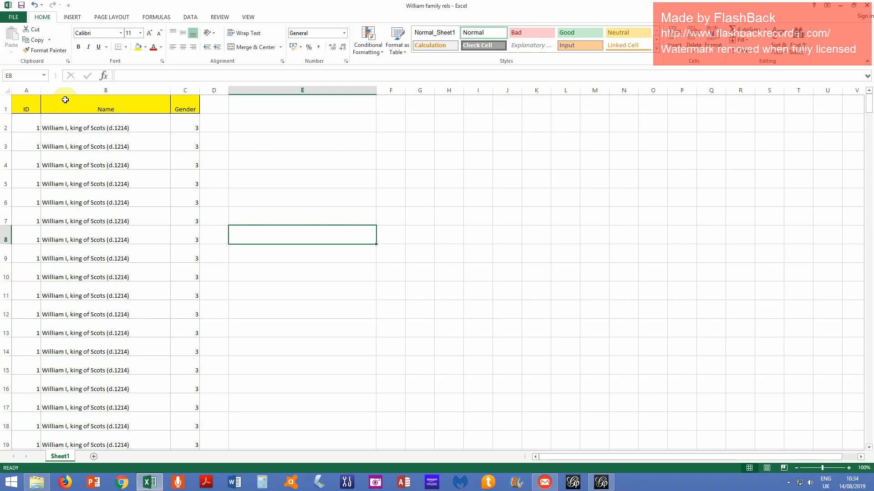
# Step: Create a new Excel worksheet file named "William family nodes" in the William folder
pyautogui.click(37, 483)
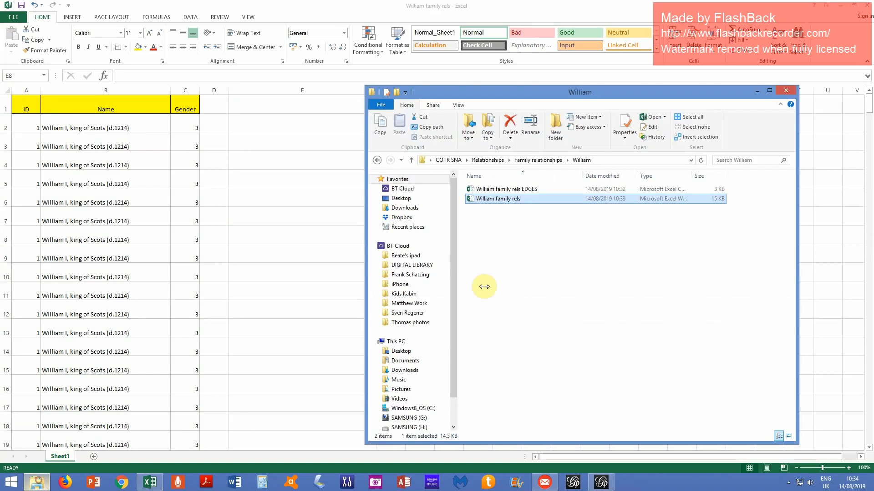
pyautogui.rightClick(521, 227)
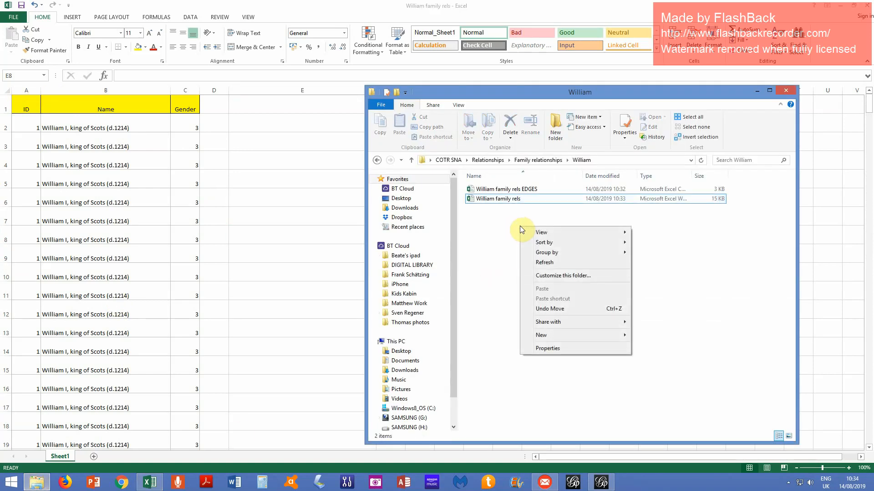
pyautogui.moveTo(579, 335)
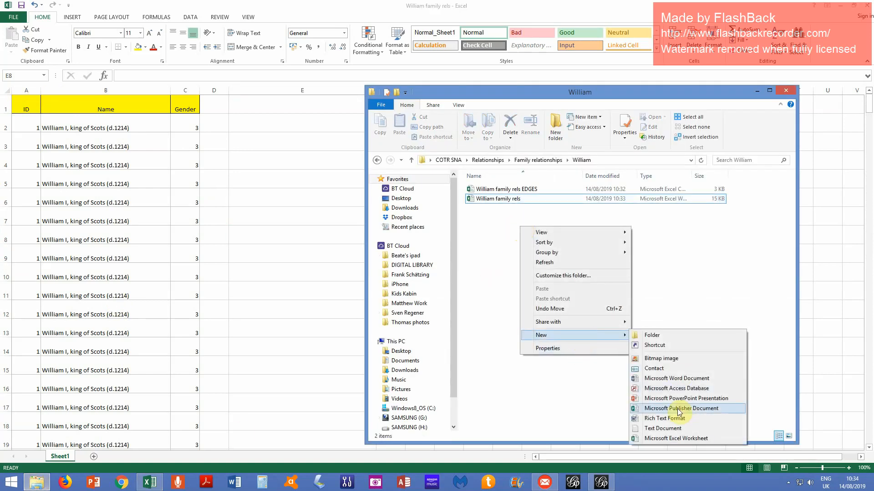
pyautogui.click(676, 438)
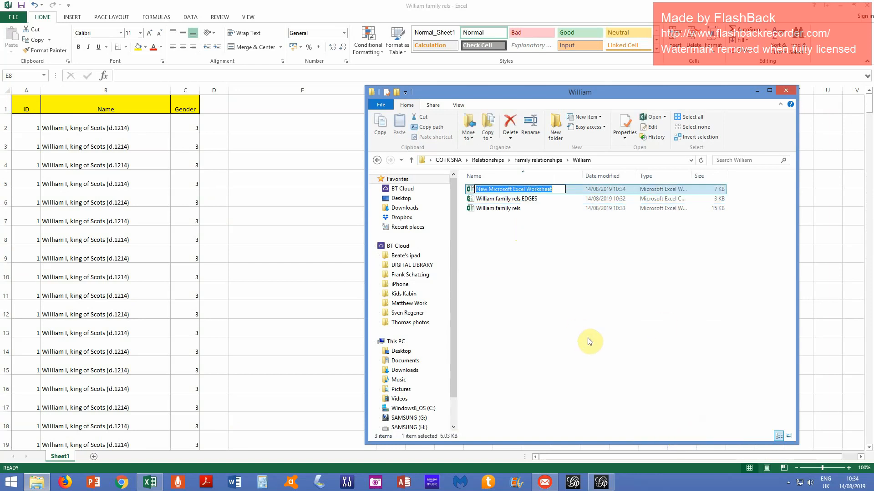
pyautogui.write('William ')
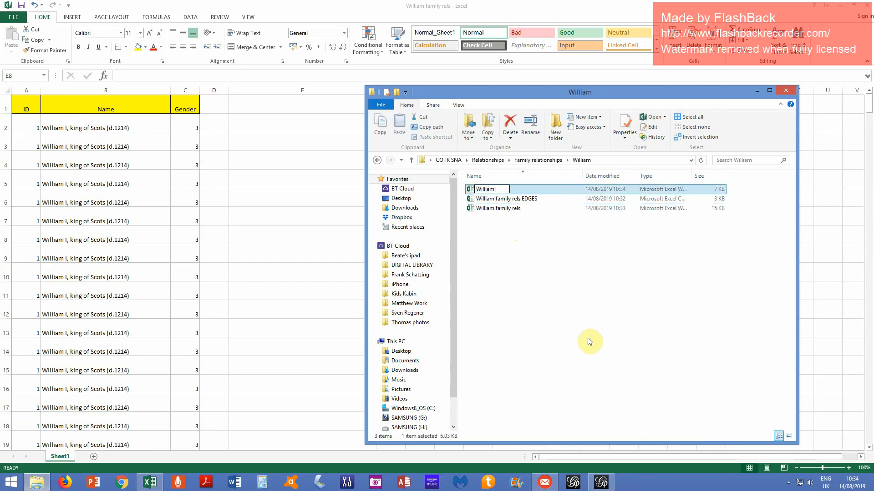
pyautogui.write('family nodes')
pyautogui.click(588, 339)
# Step: Open the "William family nodes" workbook and widen column B to make room for the names
pyautogui.click(532, 190)
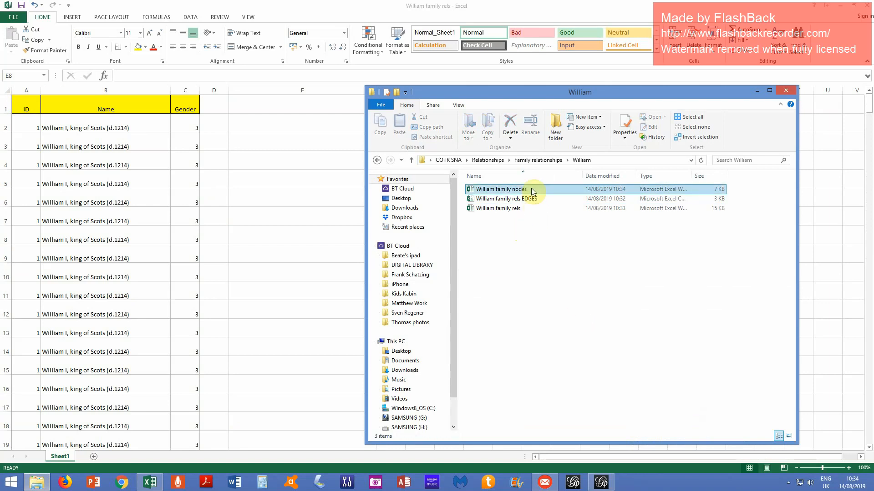
pyautogui.doubleClick(531, 189)
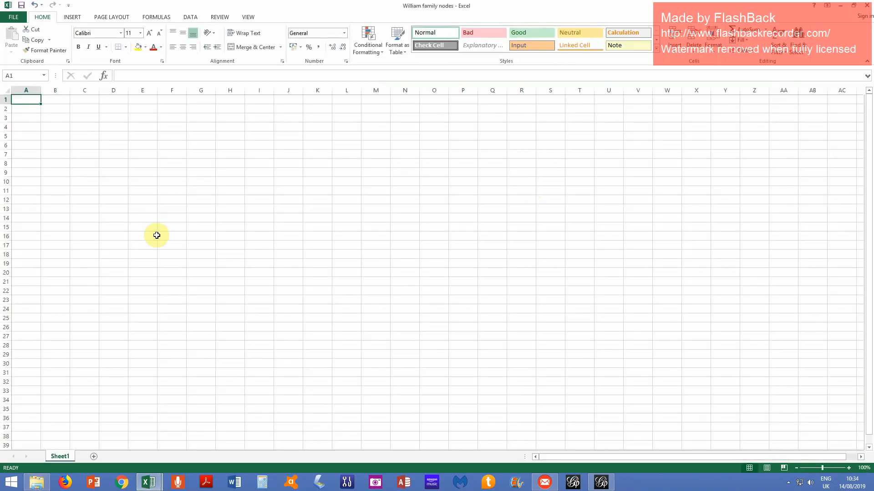
pyautogui.click(59, 90)
pyautogui.moveTo(70, 90); pyautogui.dragTo(75, 91)
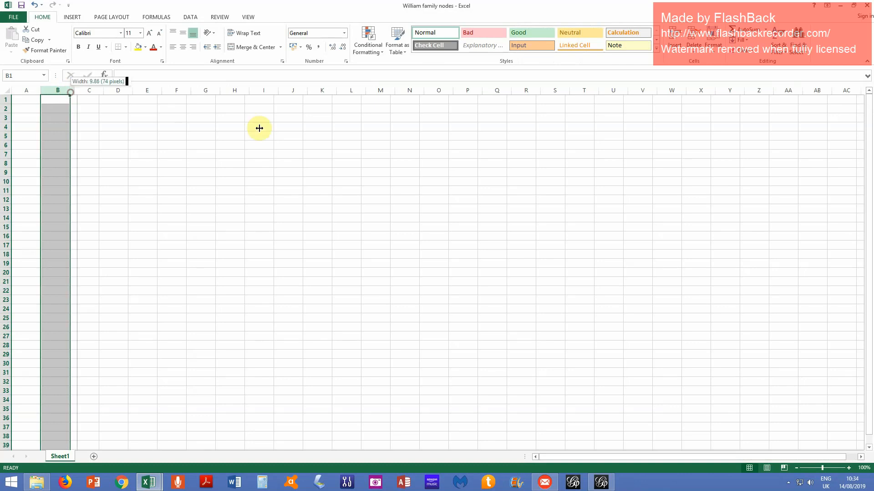
pyautogui.moveTo(259, 128); pyautogui.dragTo(259, 130)
# Step: In the William family rels workbook, apply an in-place Advanced Filter to columns A to C, showing unique records only
pyautogui.click(142, 486)
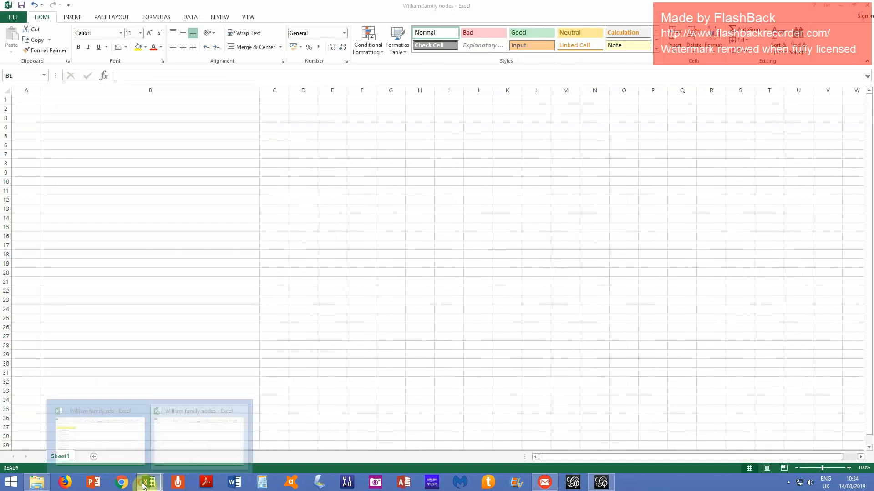
pyautogui.click(107, 433)
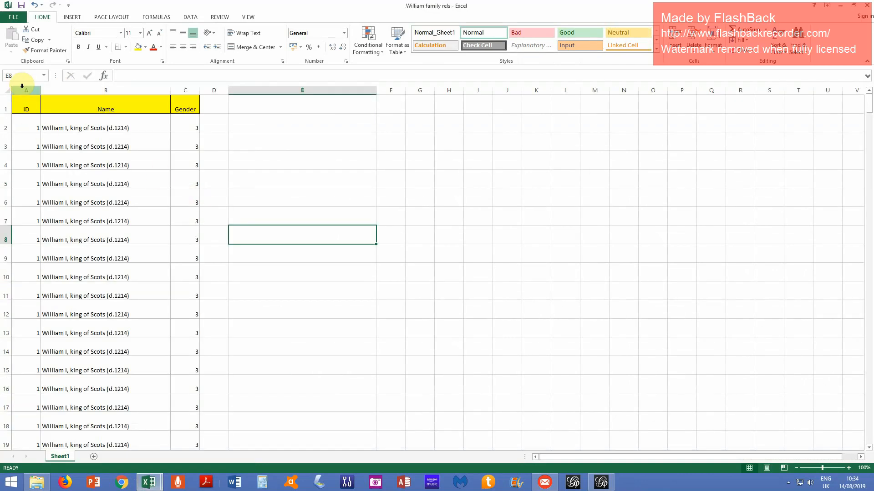
pyautogui.moveTo(21, 86); pyautogui.dragTo(184, 90)
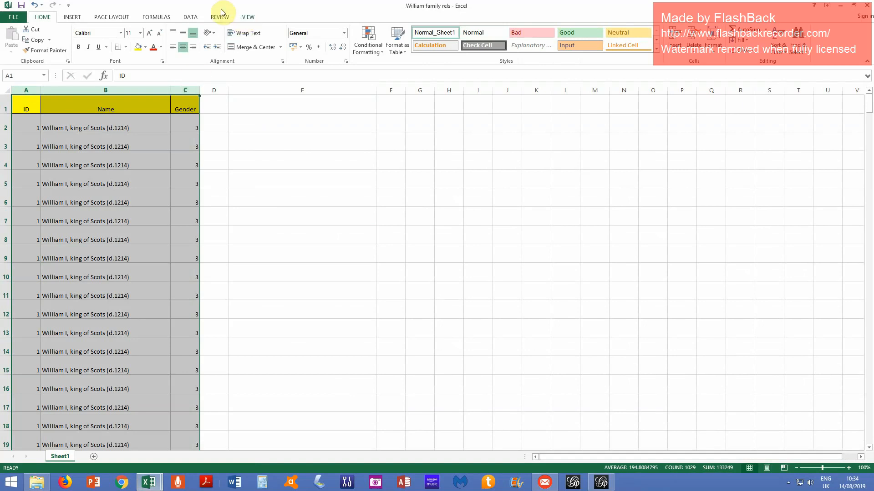
pyautogui.click(190, 17)
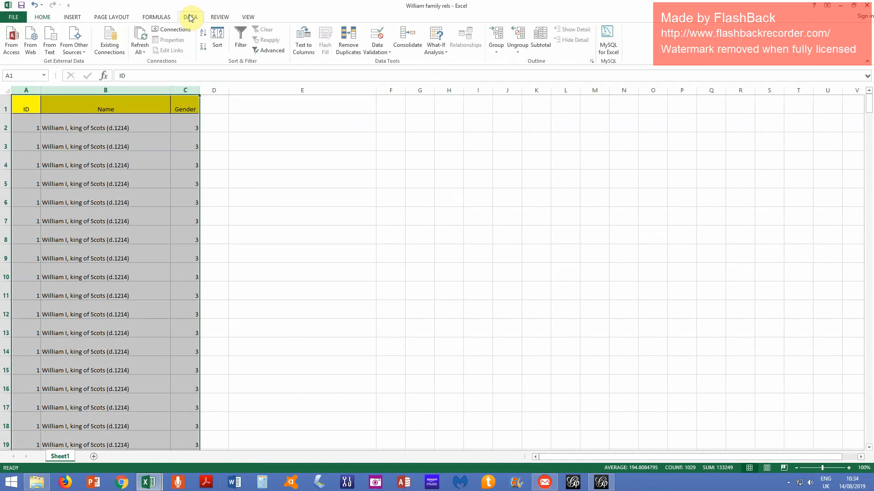
pyautogui.click(267, 54)
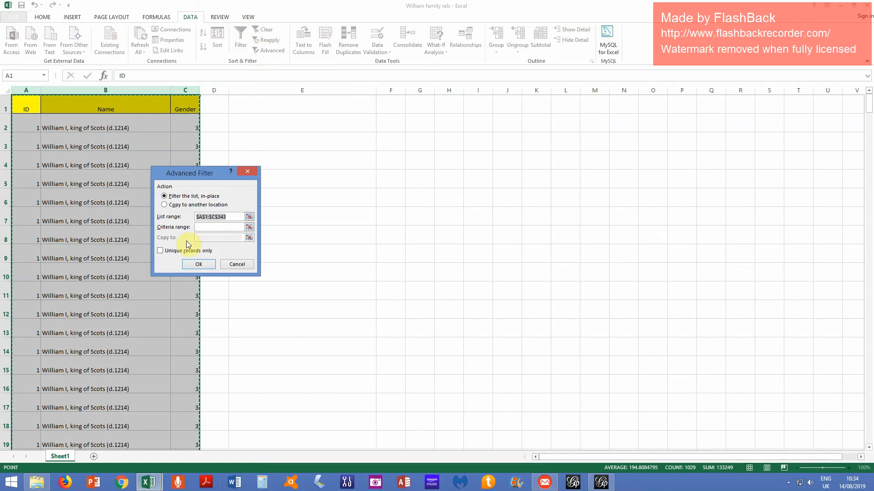
pyautogui.click(161, 250)
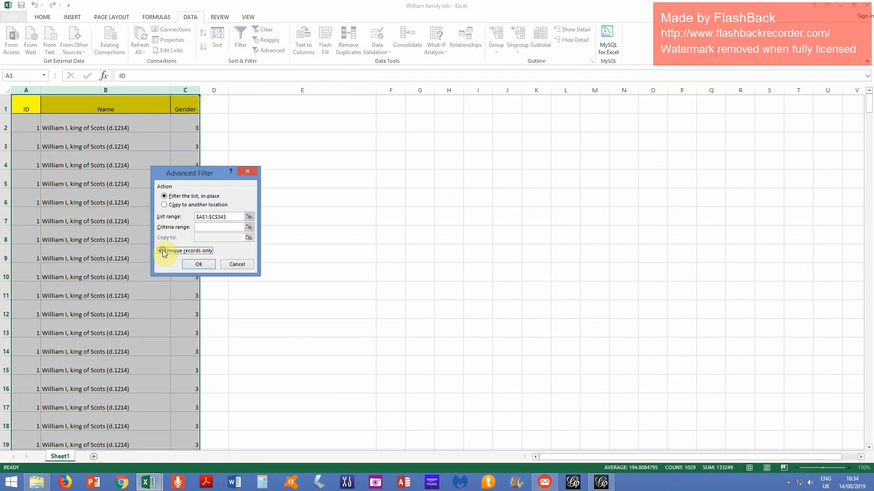
pyautogui.click(198, 265)
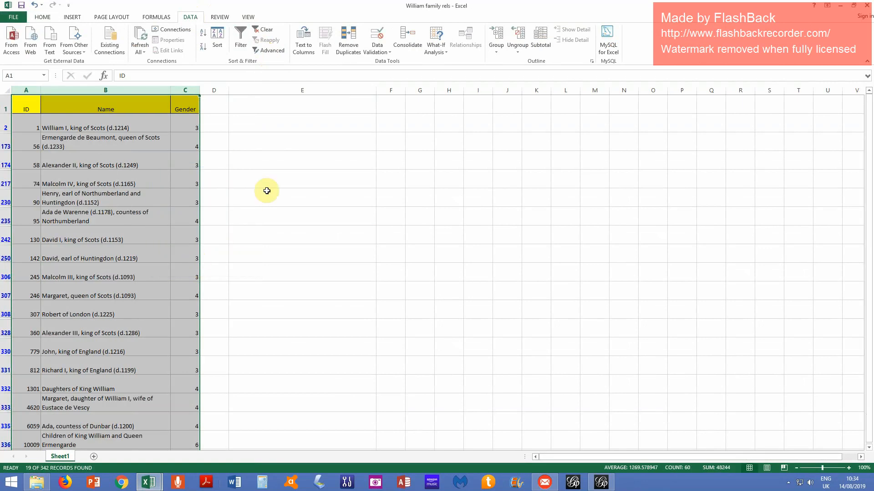
pyautogui.scroll(-2, 266, 191)
pyautogui.scroll(2, 267, 190)
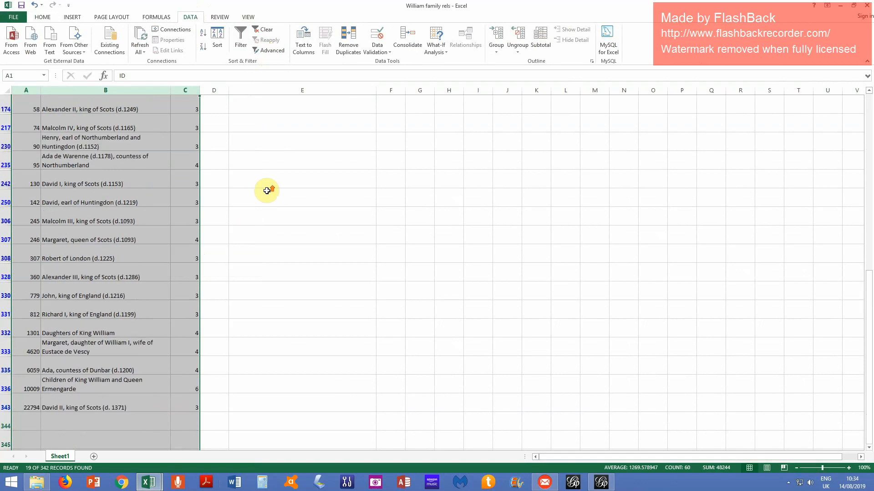
pyautogui.click(36, 108)
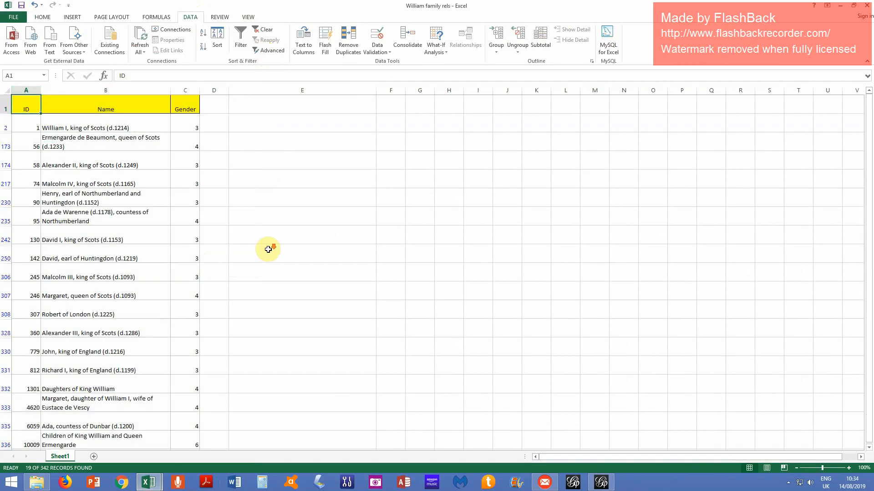
pyautogui.scroll(-3, 267, 248)
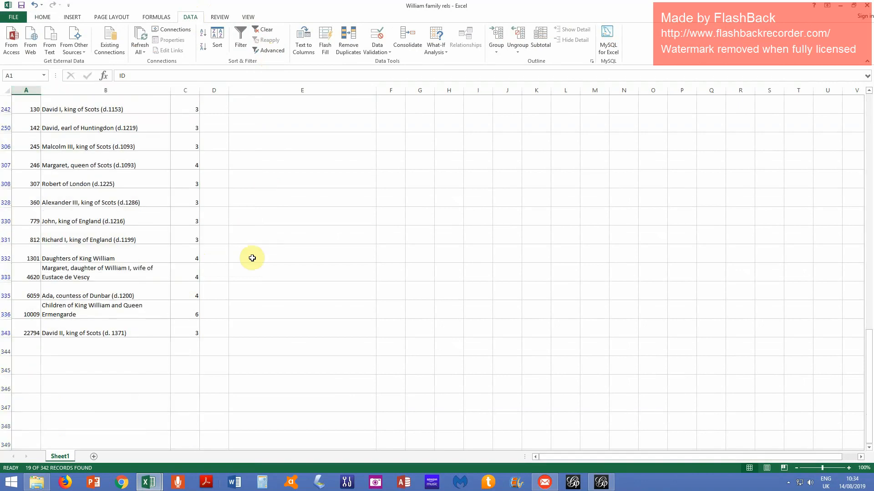
pyautogui.click(193, 329)
pyautogui.scroll(3, 192, 329)
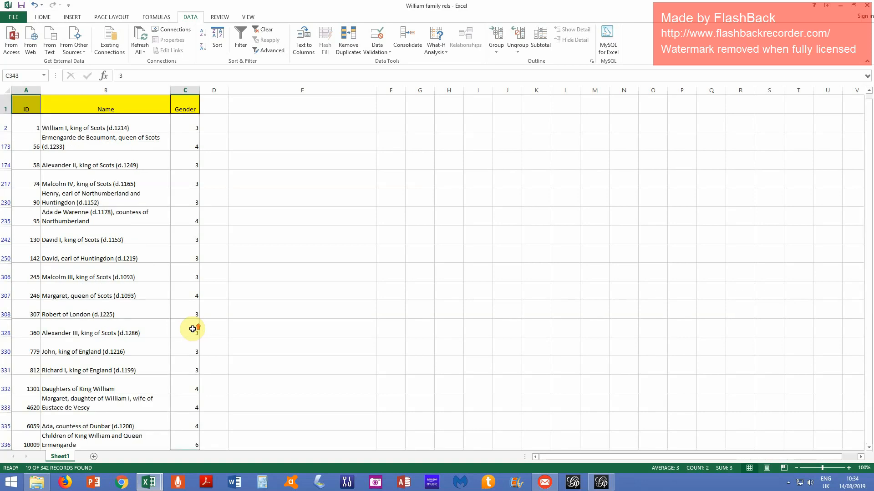
# Step: Copy the filtered ID, Name and Gender records with their headers, range A1:C343
pyautogui.click(30, 102)
pyautogui.scroll(-3, 257, 267)
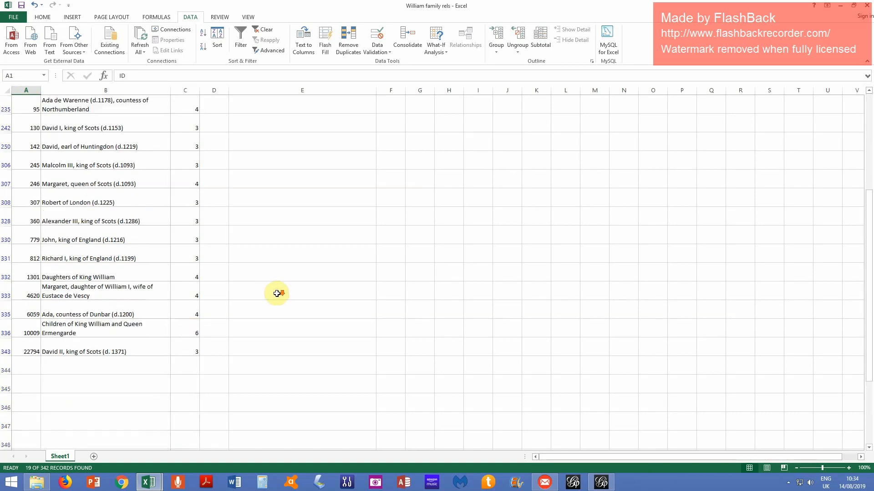
pyautogui.keyDown('shift'); pyautogui.click(191, 347); pyautogui.keyUp('shift')
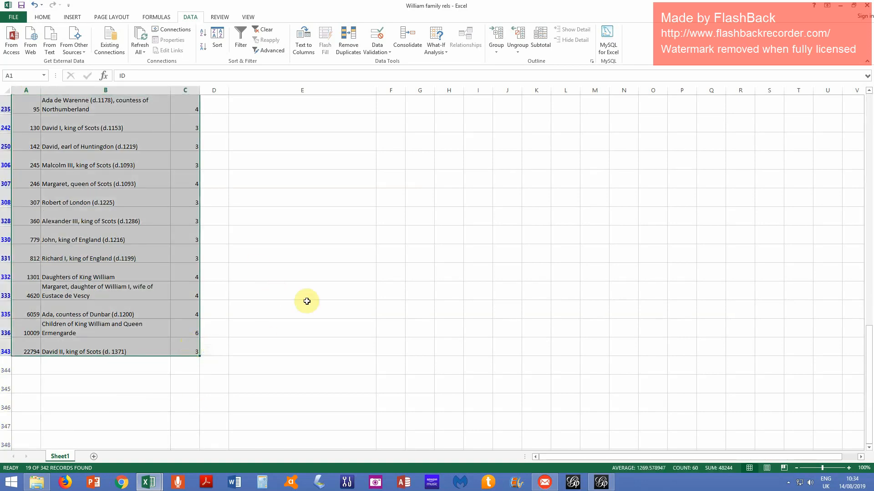
pyautogui.hotkey('ctrl', 'c')
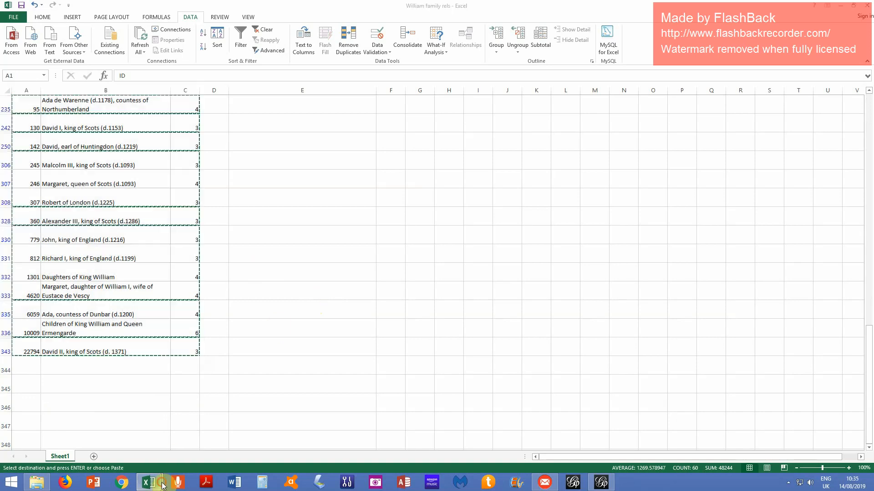
# Step: Paste the copied ID, Name and Gender records at A1 of the William family nodes workbook and save it as a macro-free workbook
pyautogui.moveTo(148, 482)
pyautogui.click(172, 444)
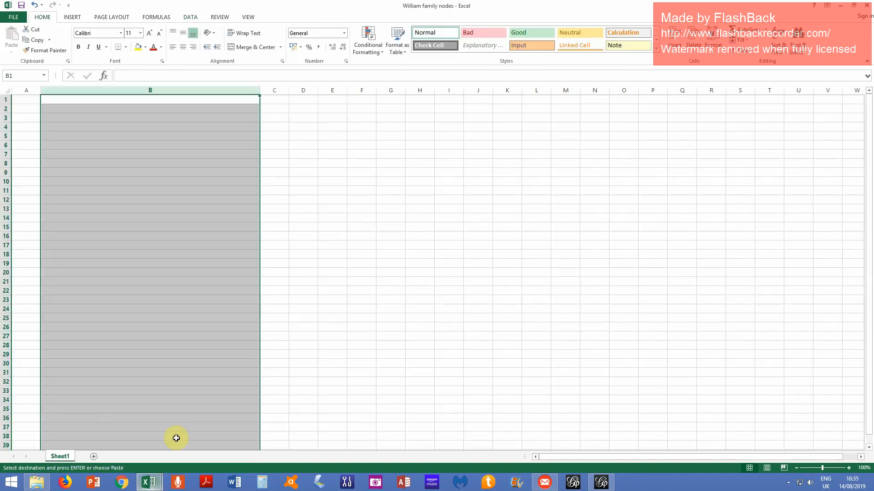
pyautogui.click(24, 108)
pyautogui.click(19, 100)
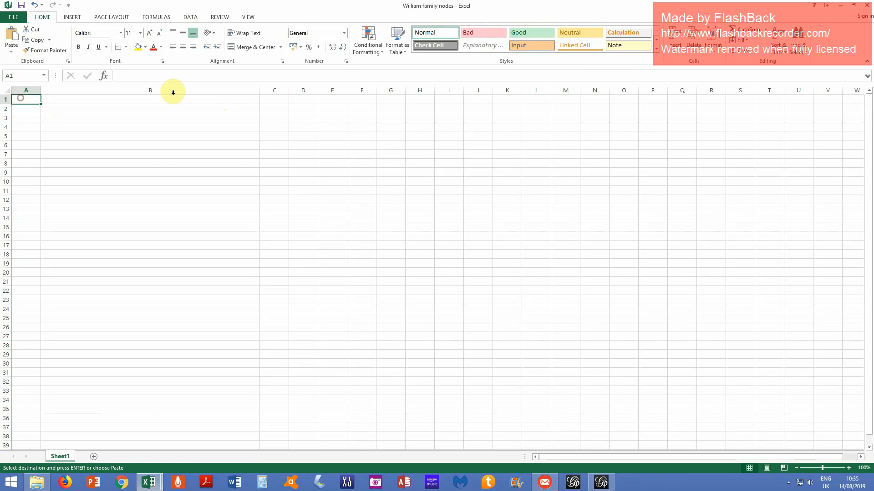
pyautogui.keyDown('shift'); pyautogui.click(279, 100); pyautogui.keyUp('shift')
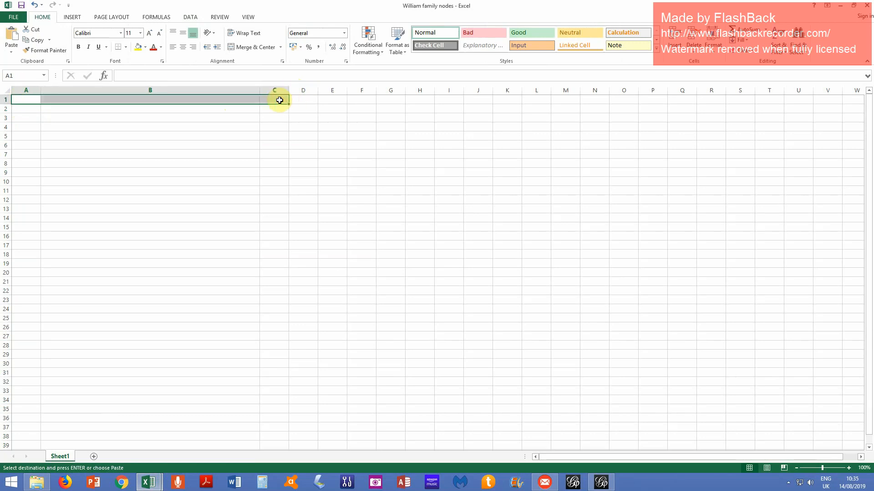
pyautogui.hotkey('ctrl', 'v')
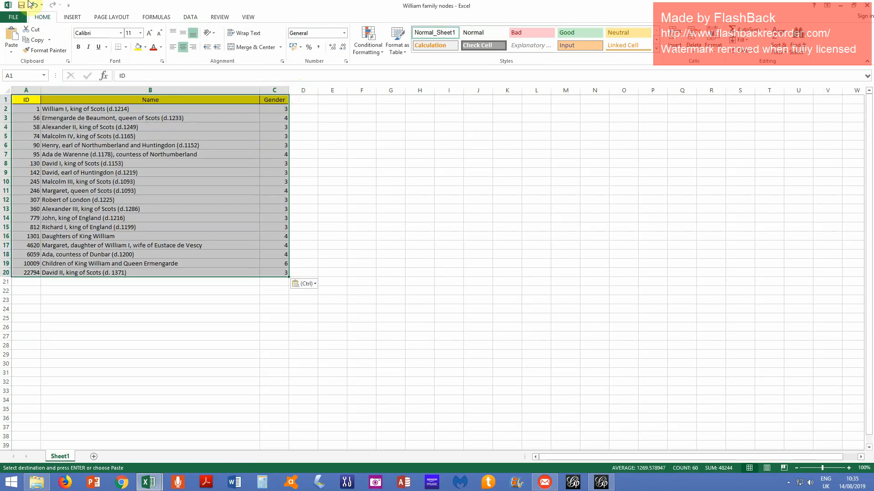
pyautogui.click(21, 4)
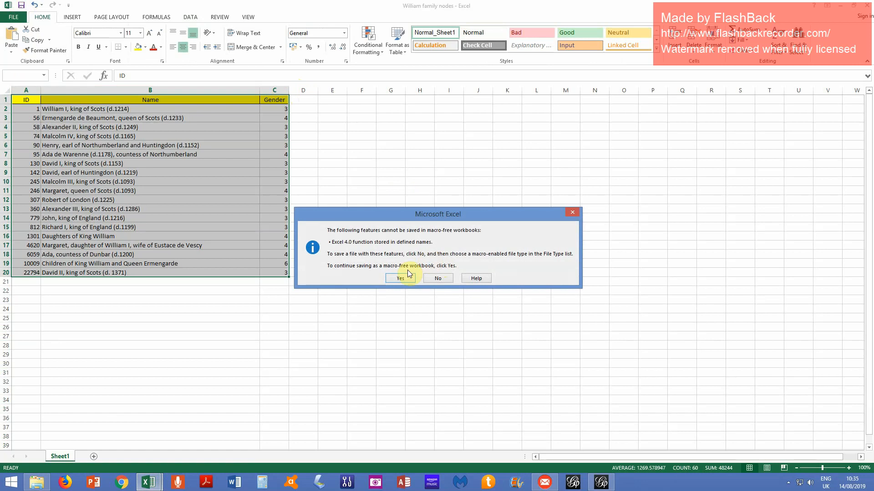
pyautogui.click(401, 278)
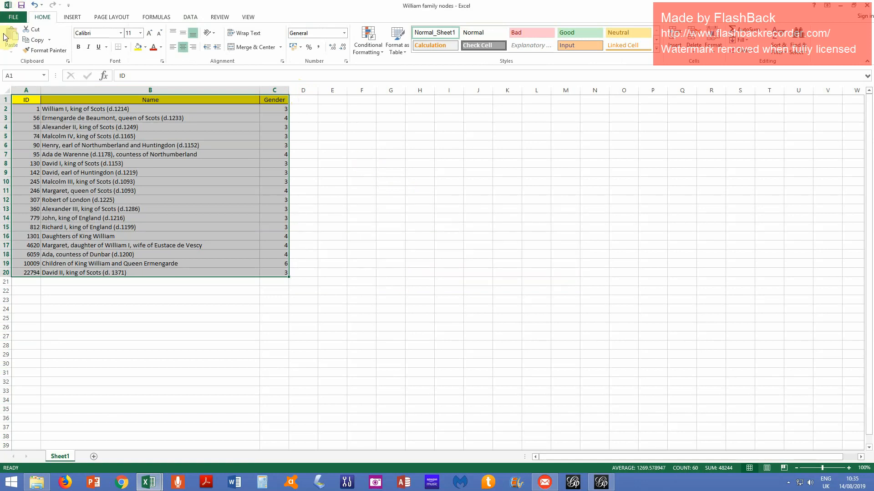
# Step: Save a copy of William family nodes in the William folder as CSV (Comma delimited), keeping that format
pyautogui.click(14, 17)
pyautogui.click(34, 111)
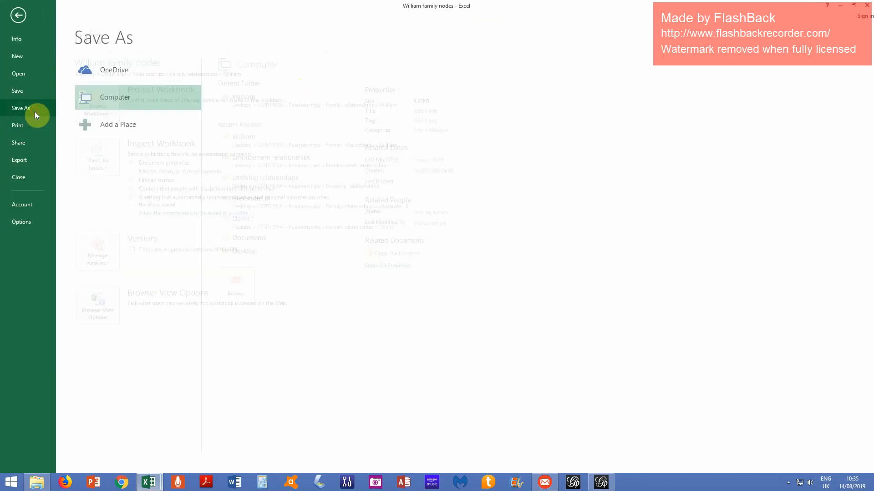
pyautogui.click(297, 105)
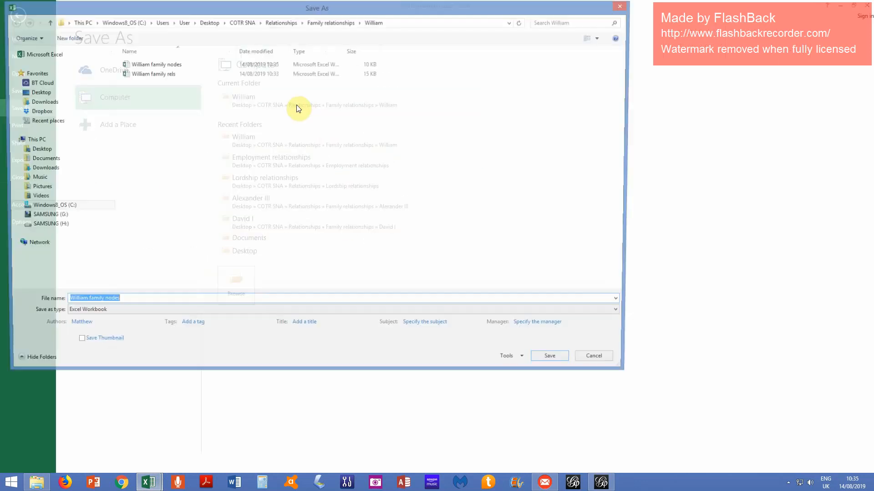
pyautogui.click(120, 310)
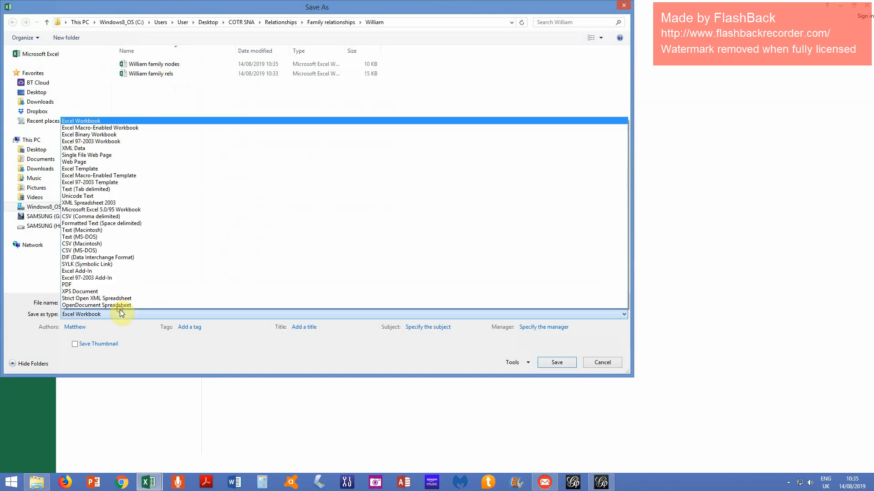
pyautogui.click(130, 217)
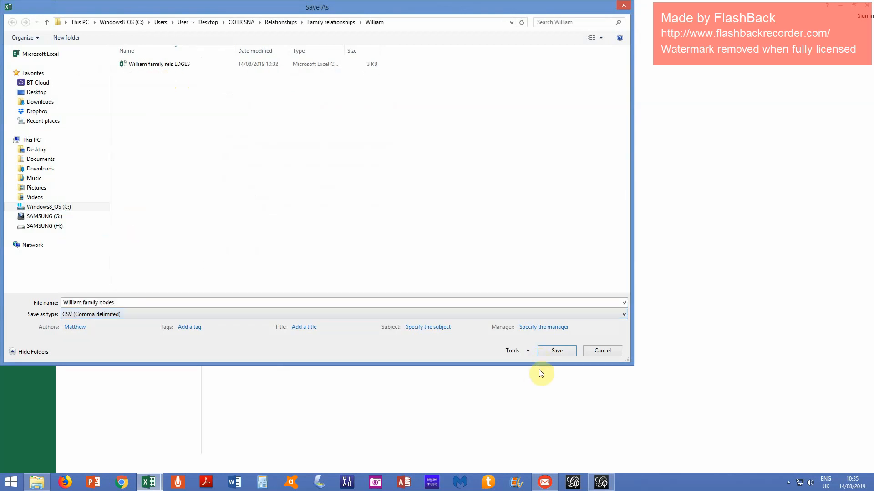
pyautogui.click(556, 351)
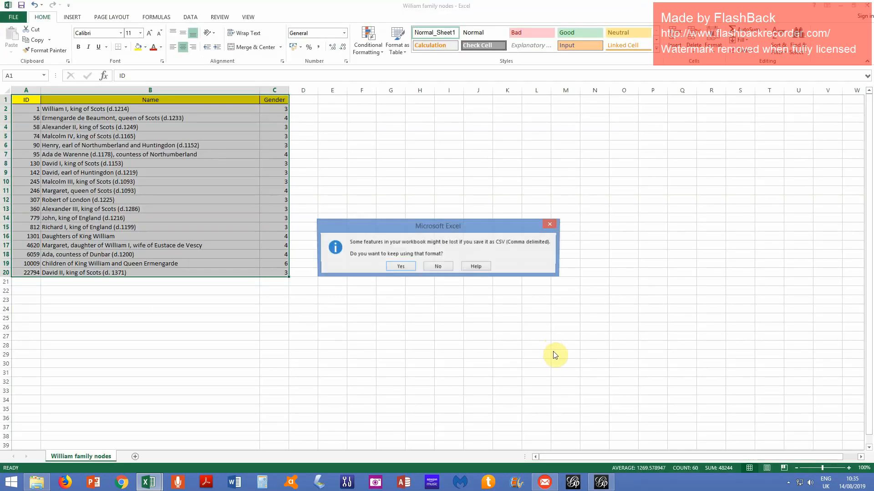
pyautogui.click(399, 267)
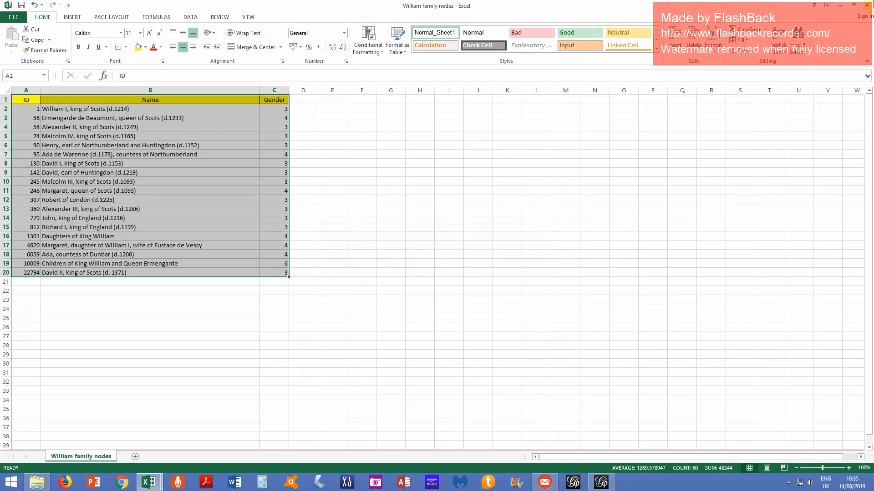
# Step: Close the William family nodes and William family rels workbooks without saving further changes
pyautogui.click(869, 7)
pyautogui.click(436, 252)
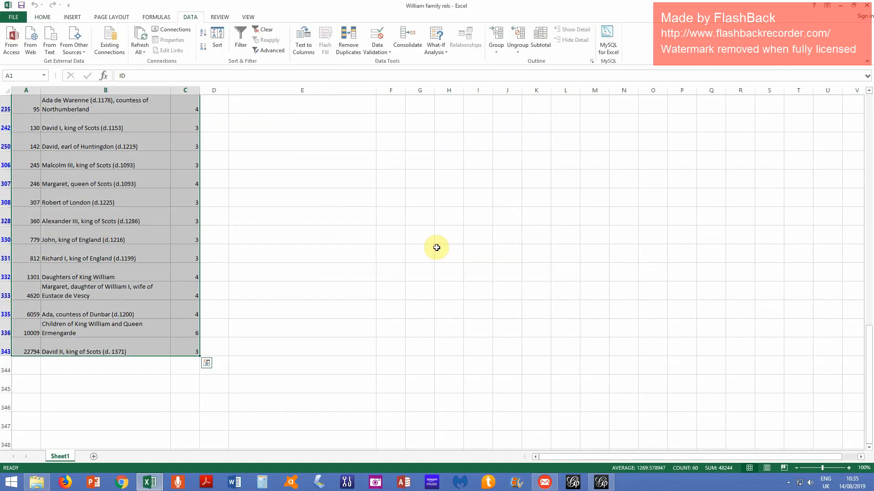
pyautogui.click(868, 6)
pyautogui.click(440, 253)
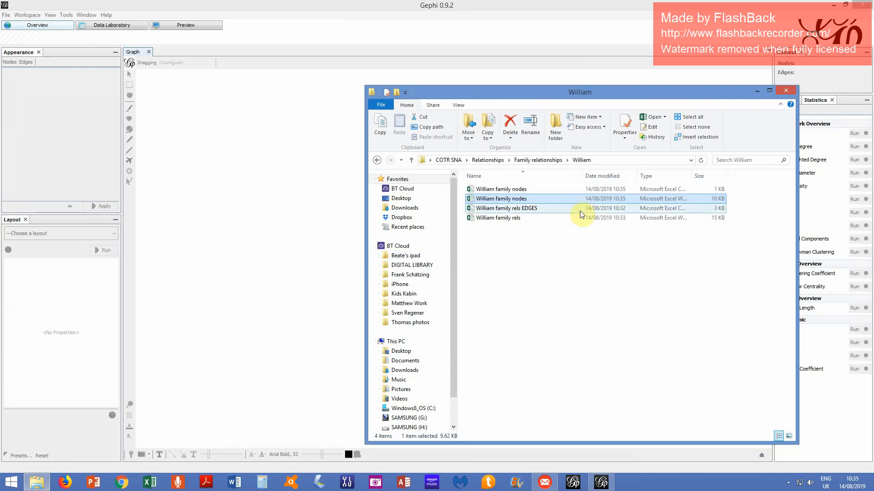
pyautogui.click(508, 258)
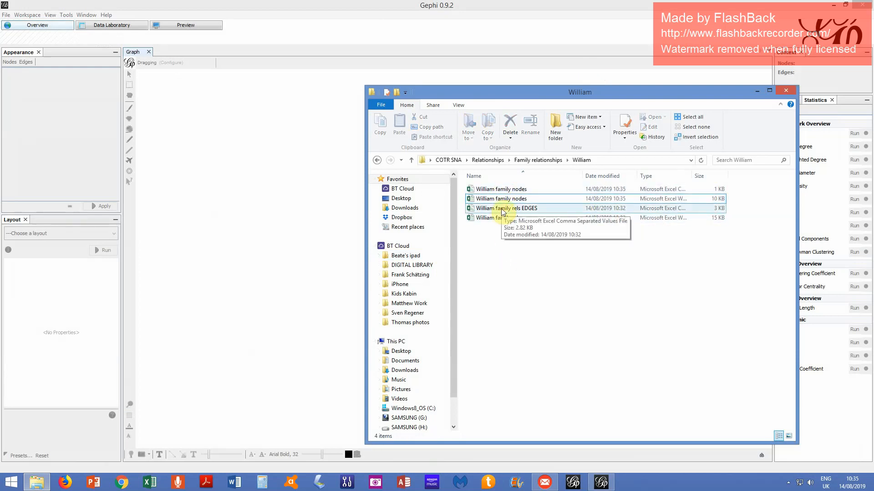
pyautogui.click(217, 192)
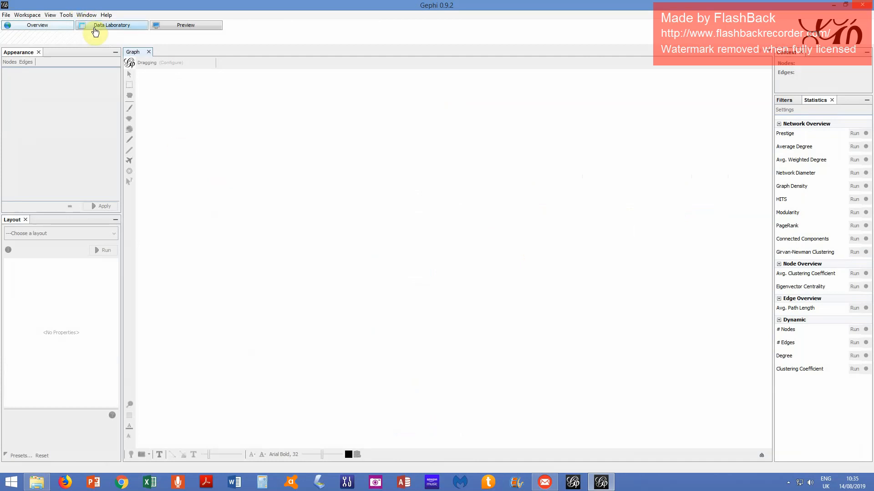
pyautogui.click(6, 15)
pyautogui.click(23, 35)
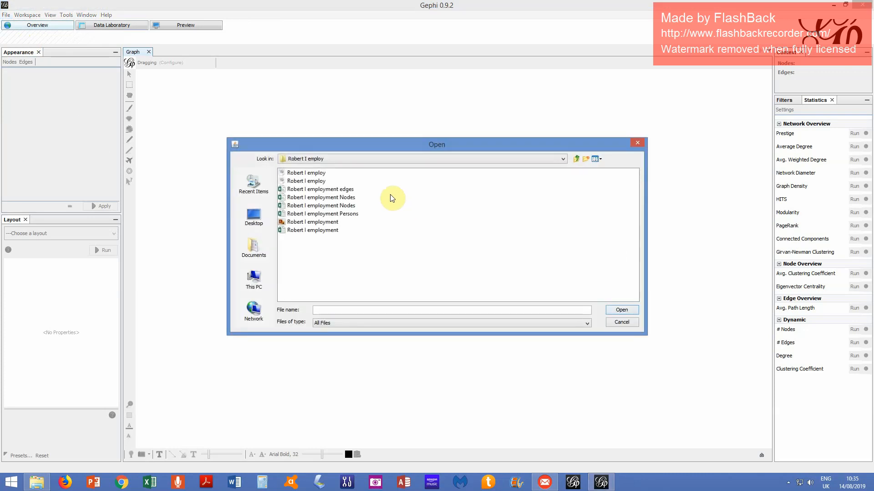
pyautogui.click(261, 193)
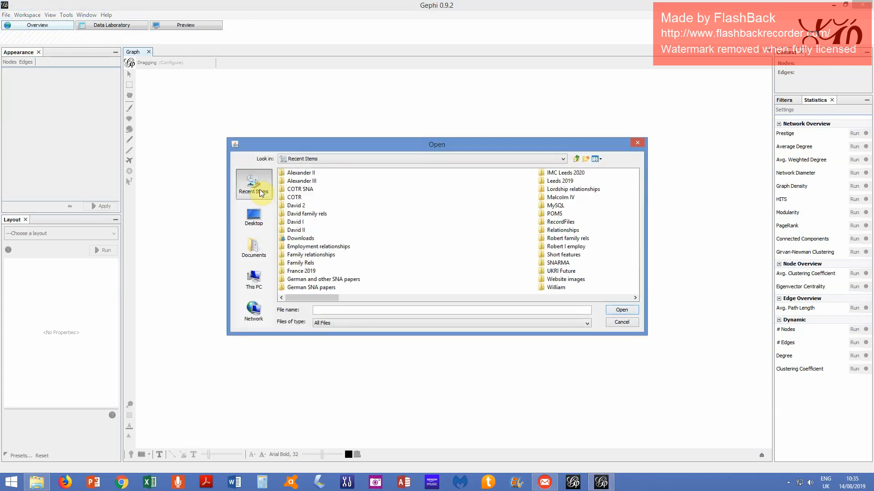
pyautogui.doubleClick(306, 256)
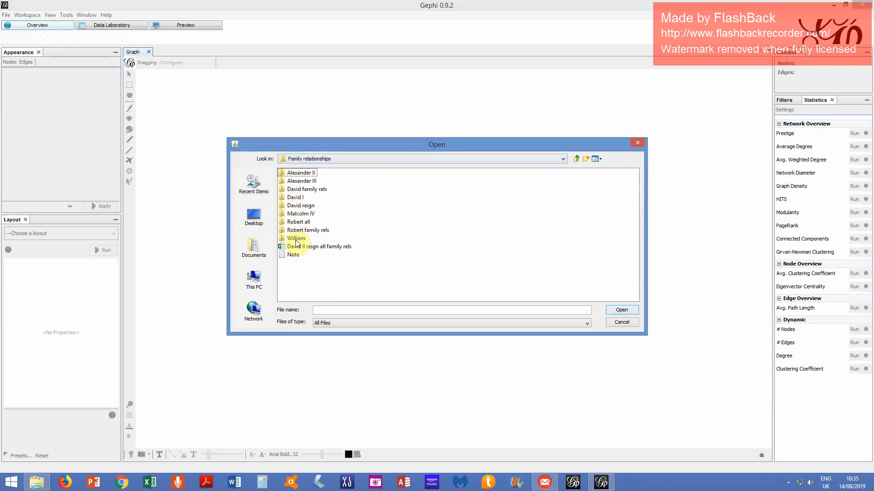
pyautogui.doubleClick(296, 240)
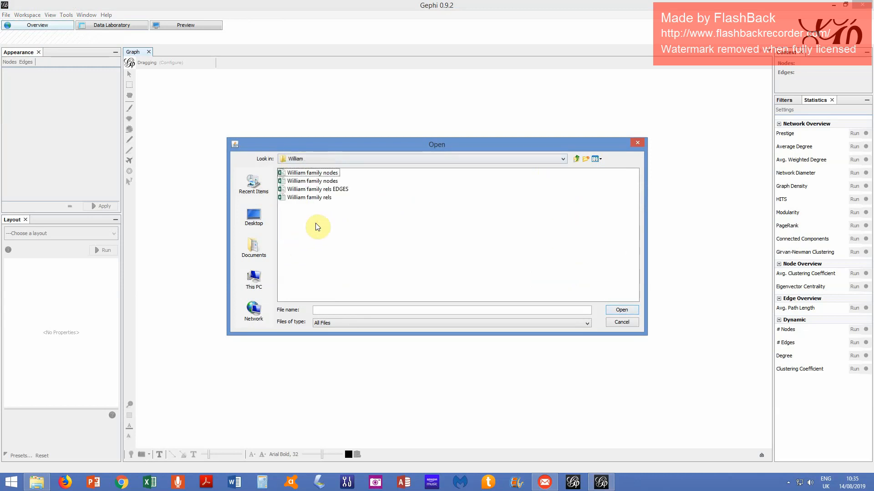
pyautogui.click(291, 173)
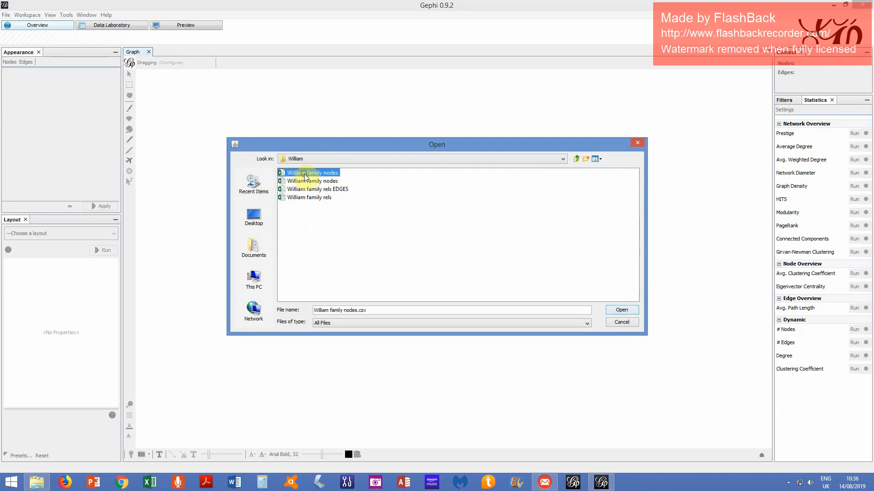
pyautogui.click(631, 311)
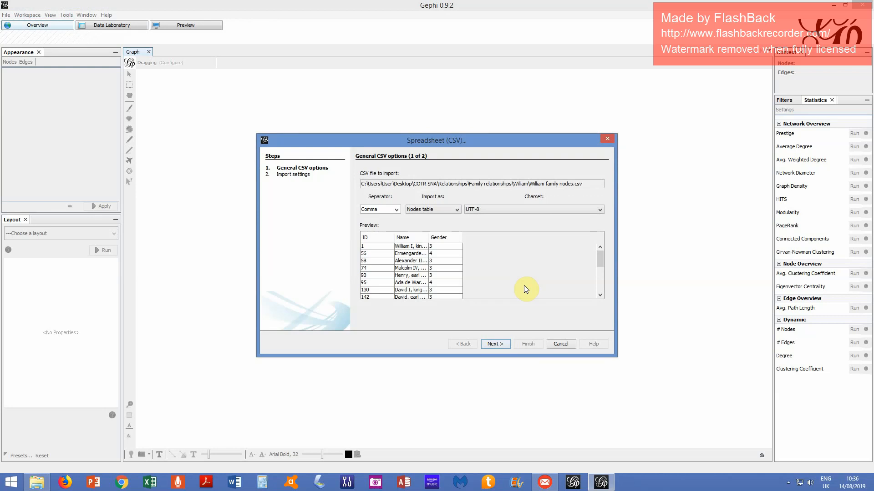
pyautogui.click(568, 348)
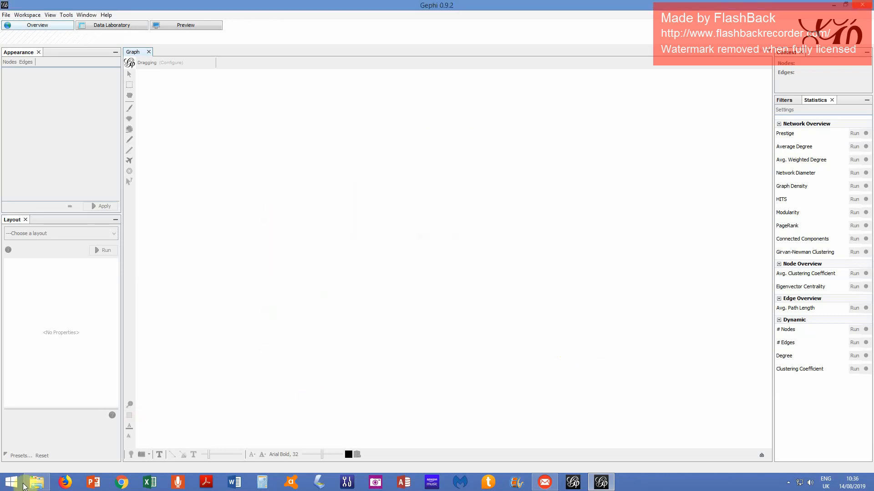
# Step: Reopen the CSV version of William family nodes in Excel and widen column B to show the full names
pyautogui.click(36, 485)
pyautogui.click(500, 189)
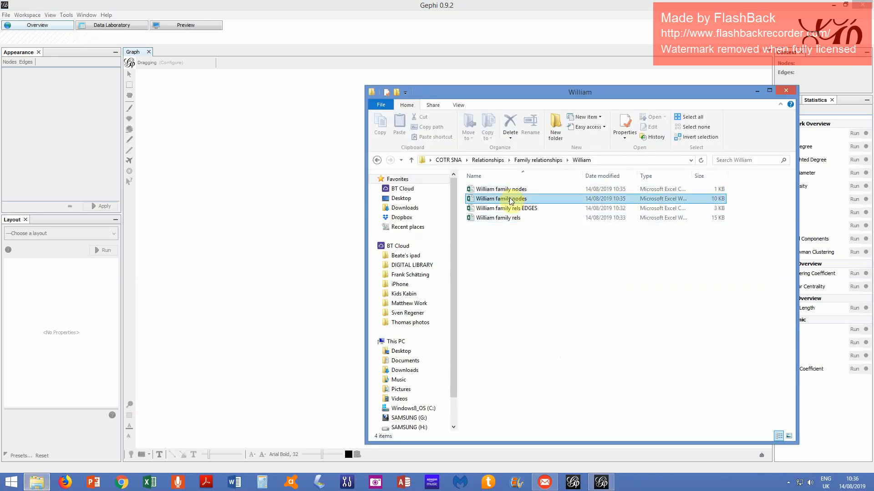
pyautogui.click(152, 481)
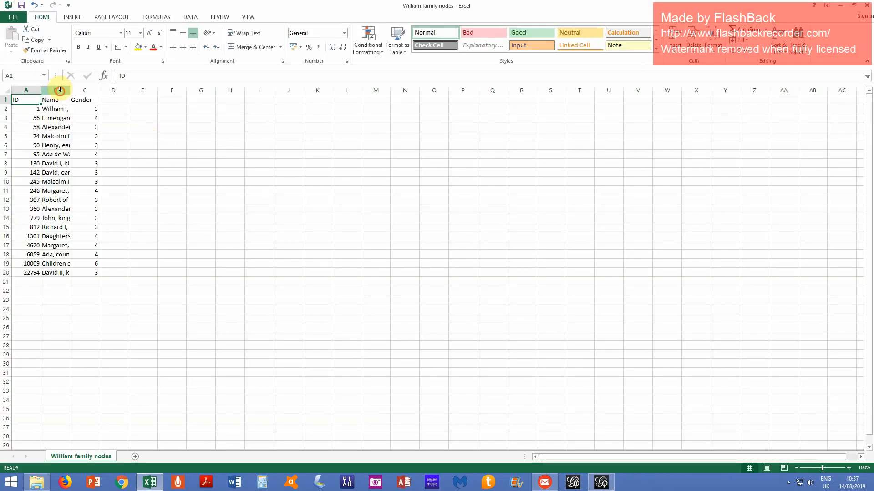
pyautogui.click(60, 90)
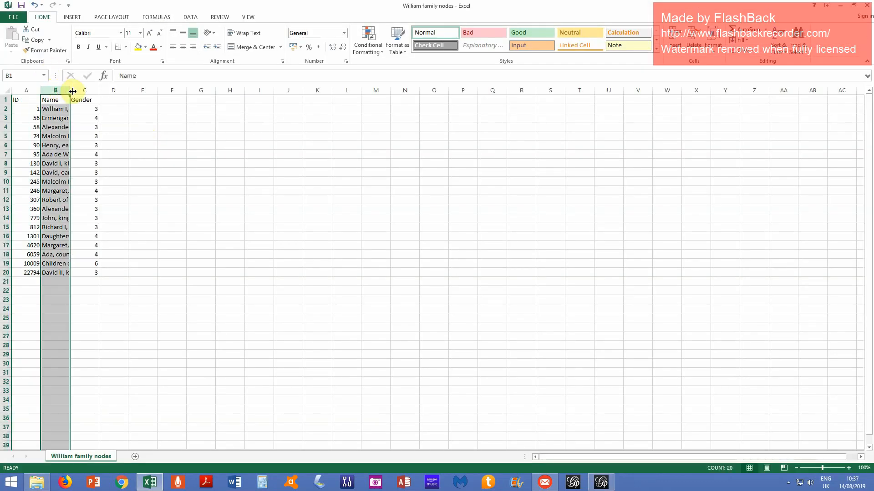
pyautogui.moveTo(70, 90); pyautogui.dragTo(241, 92)
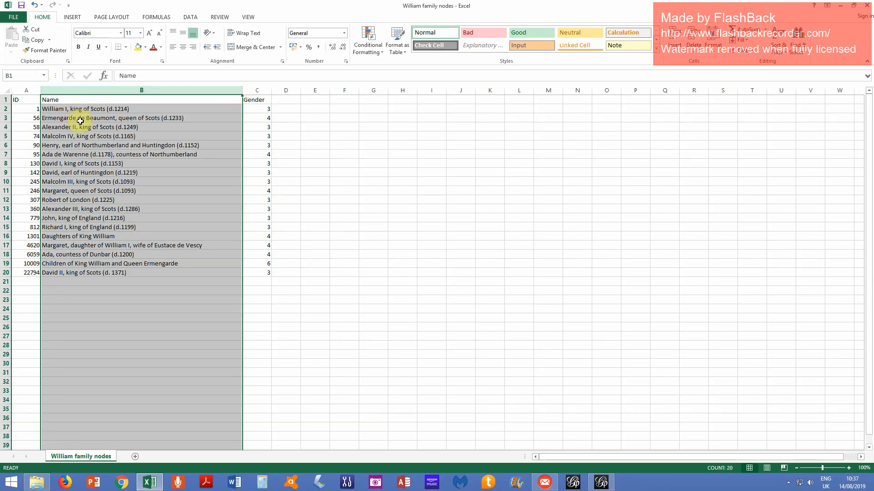
# Step: Replace every 3 in the Gender column with M
pyautogui.click(262, 93)
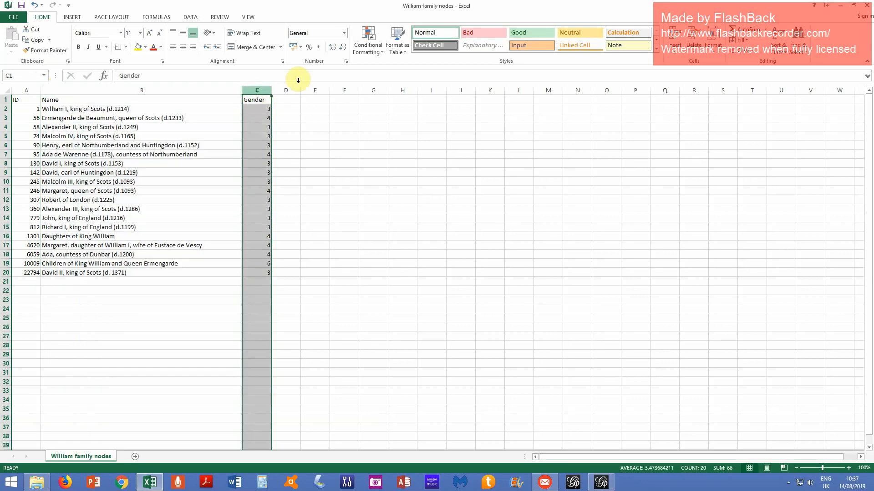
pyautogui.click(805, 43)
pyautogui.click(810, 74)
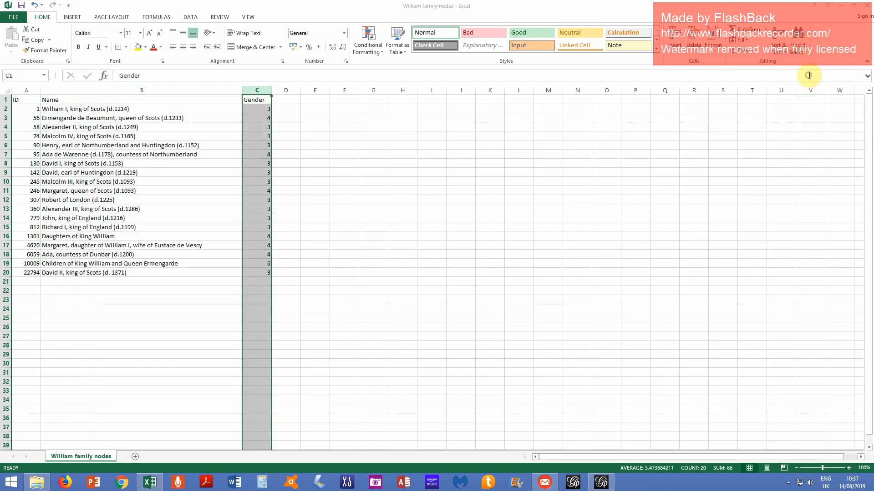
pyautogui.click(173, 231)
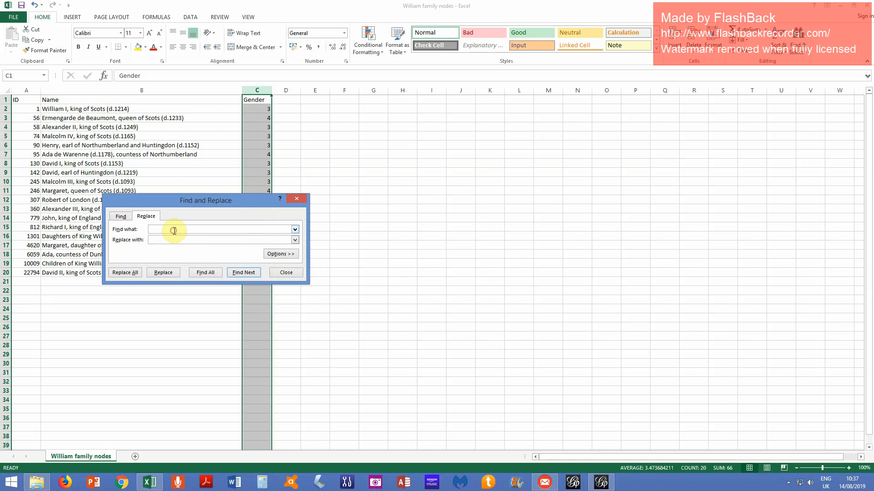
pyautogui.click(174, 230)
pyautogui.click(172, 229)
pyautogui.click(155, 229)
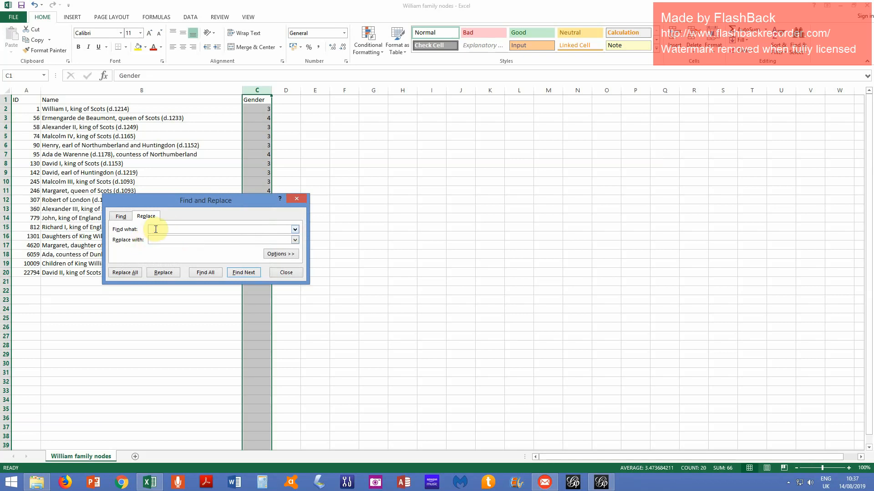
pyautogui.click(158, 238)
pyautogui.click(124, 272)
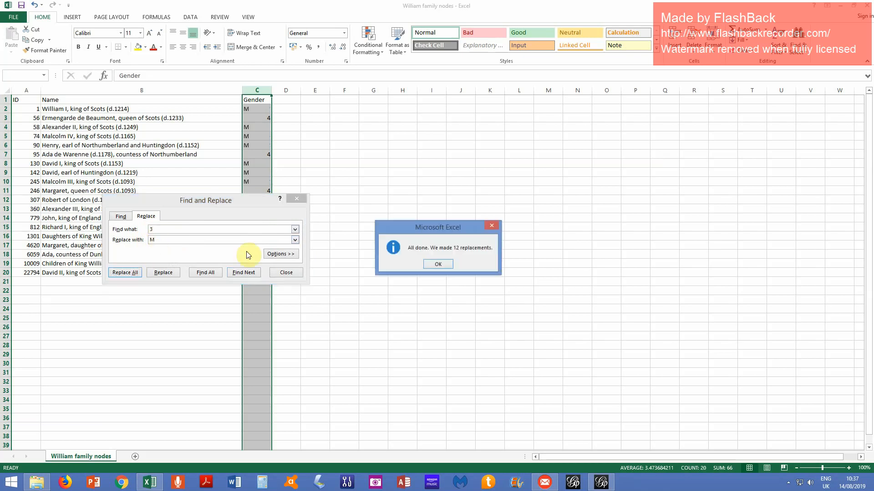
pyautogui.click(440, 264)
# Step: Replace every 4 in the Gender column with F
pyautogui.click(167, 231)
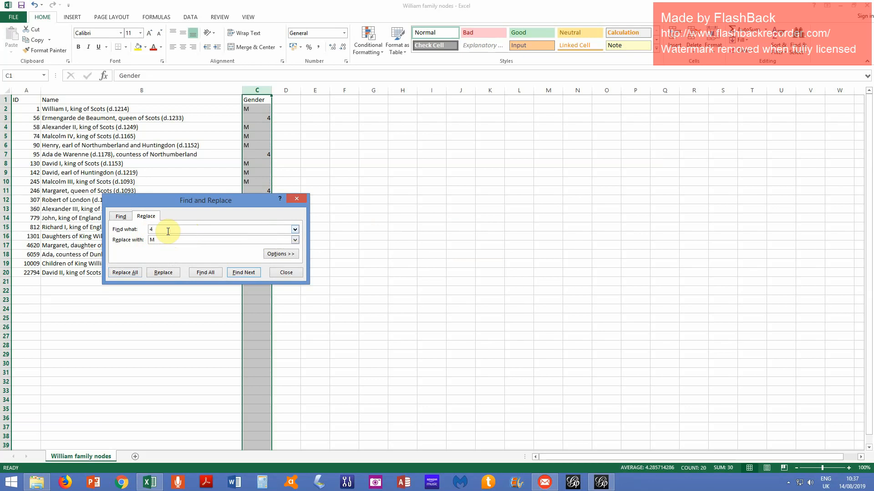
pyautogui.click(168, 240)
pyautogui.click(127, 272)
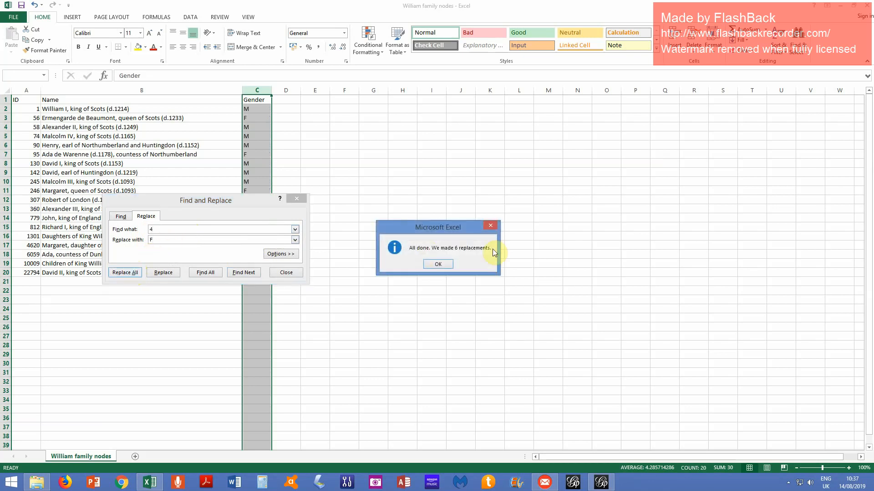
pyautogui.click(437, 264)
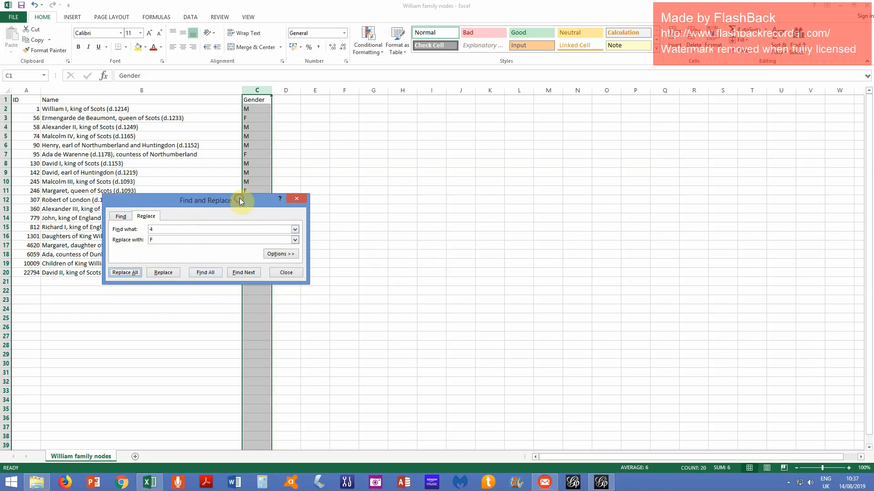
# Step: Replace every 6 in the Gender column with M/F and close the Find and Replace dialog
pyautogui.moveTo(238, 200); pyautogui.dragTo(372, 180)
pyautogui.click(353, 213)
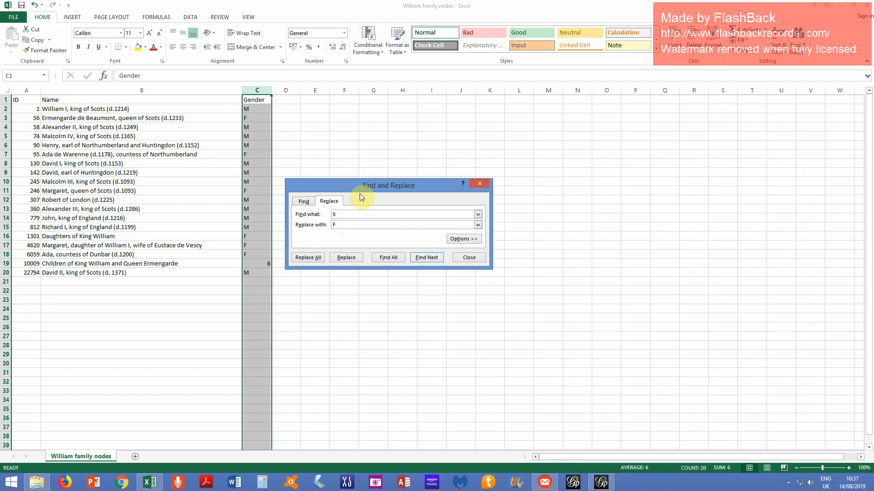
pyautogui.write('M/')
pyautogui.click(346, 259)
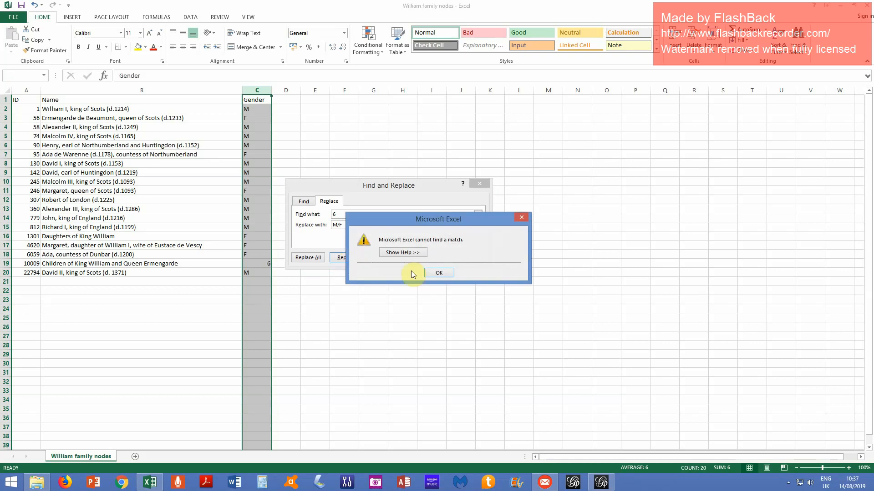
pyautogui.click(440, 273)
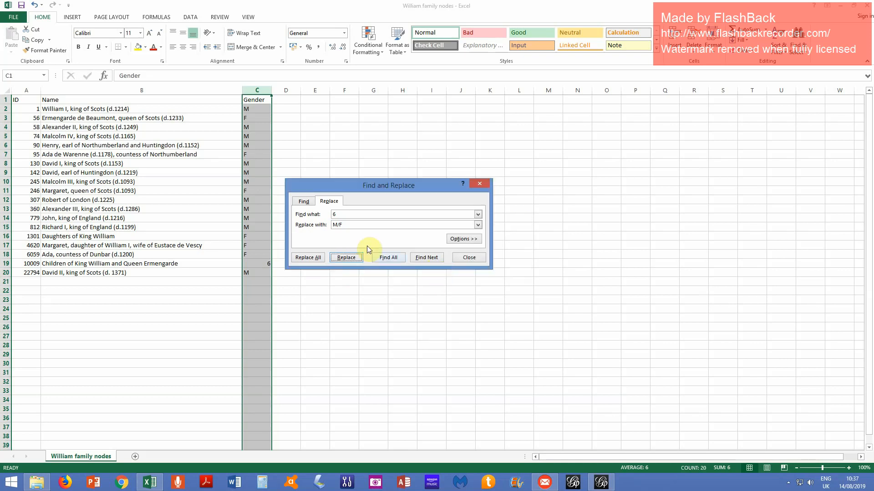
pyautogui.click(316, 258)
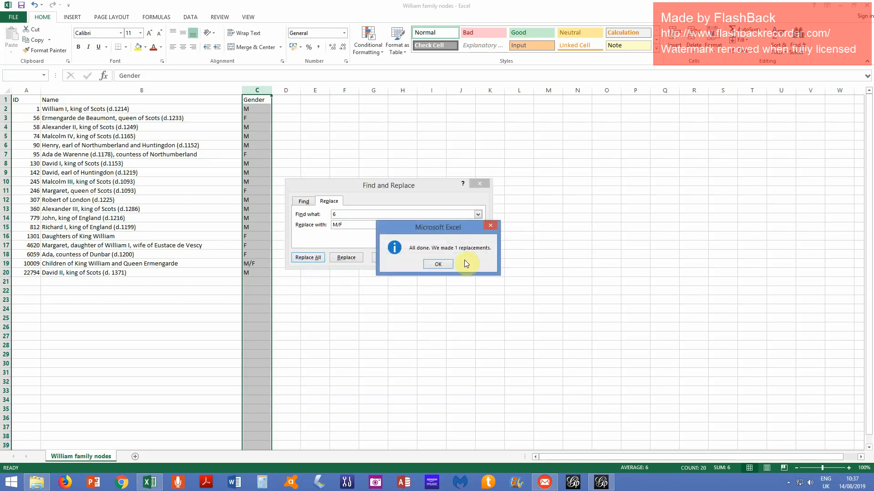
pyautogui.click(438, 265)
pyautogui.click(480, 187)
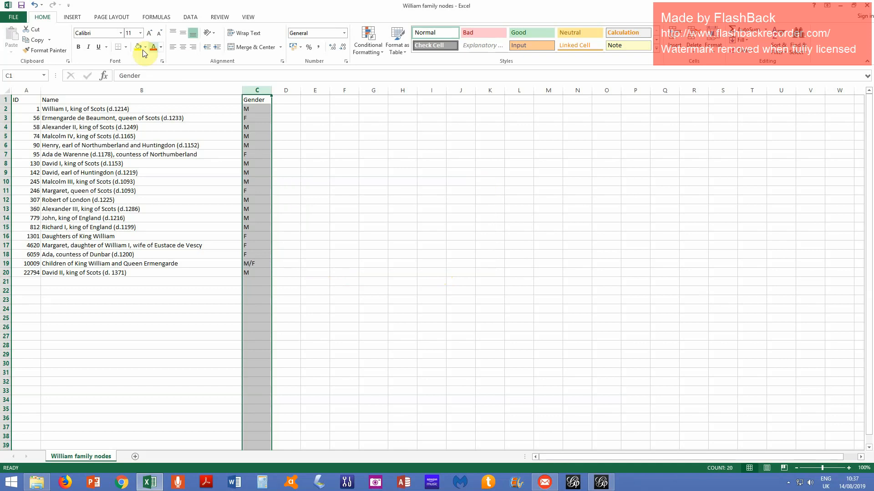
# Step: Save William family nodes, keeping the CSV format, and close the workbook without saving again
pyautogui.click(21, 6)
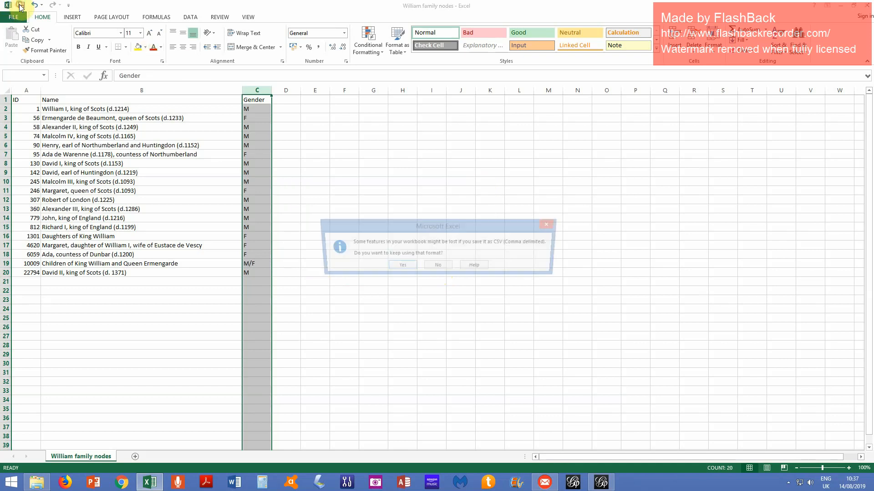
pyautogui.click(403, 265)
pyautogui.click(866, 4)
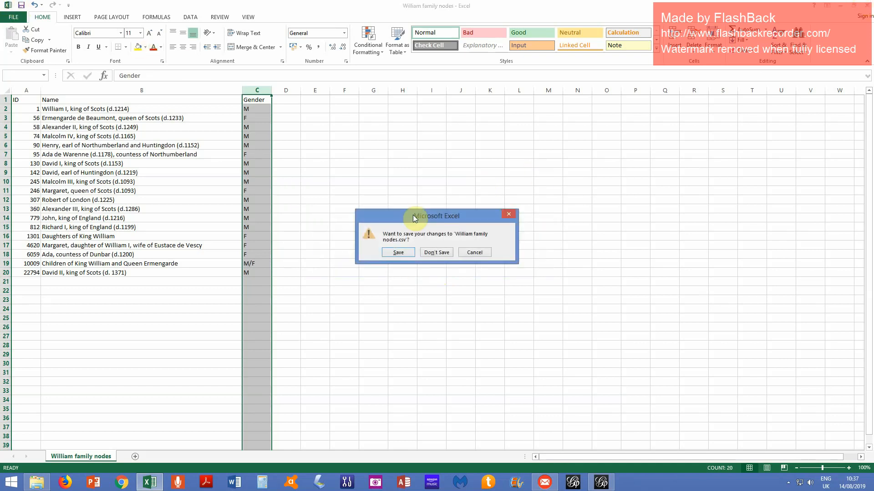
pyautogui.click(428, 252)
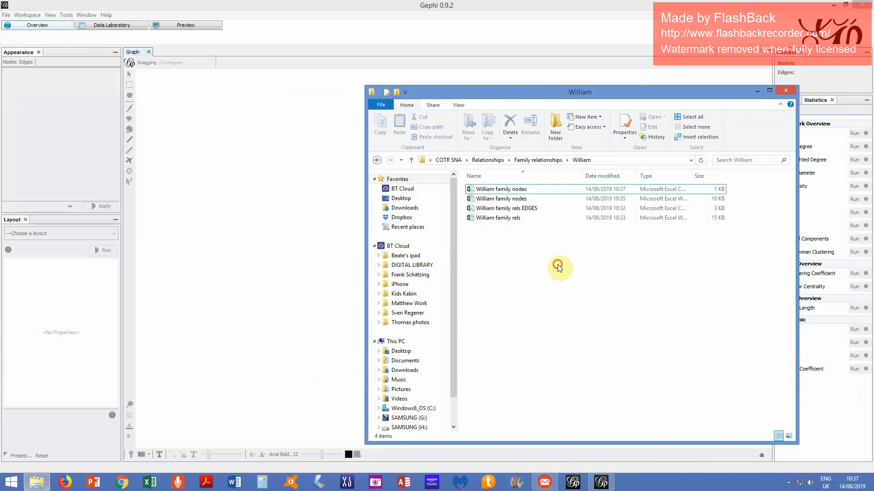
# Step: Switch to Gephi and import the William family nodes CSV as a comma-separated nodes table into a new workspace
pyautogui.click(402, 4)
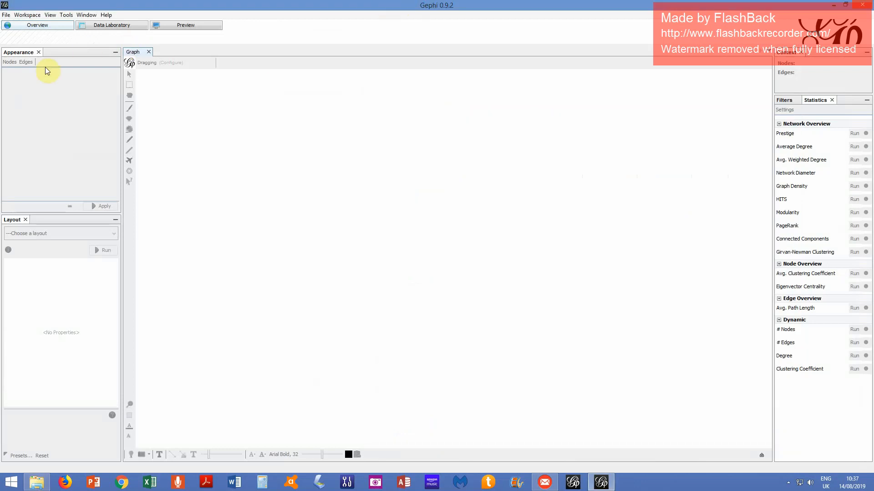
pyautogui.click(6, 14)
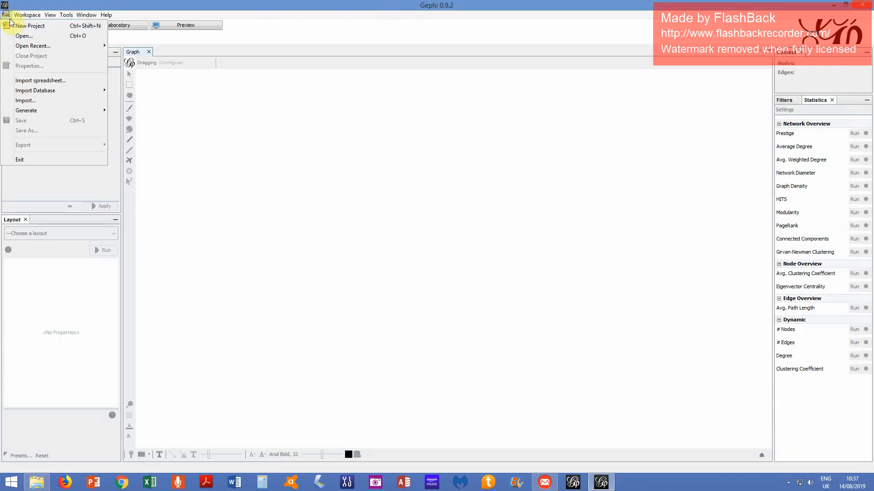
pyautogui.click(24, 36)
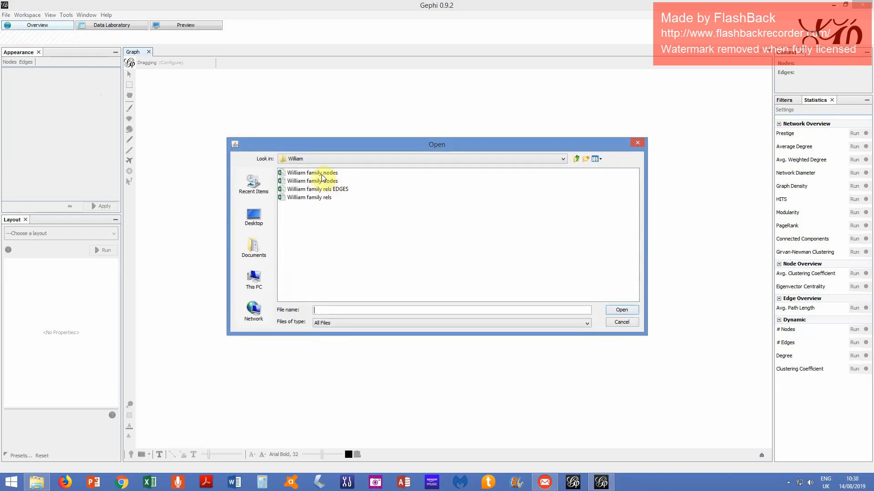
pyautogui.click(321, 173)
pyautogui.doubleClick(321, 175)
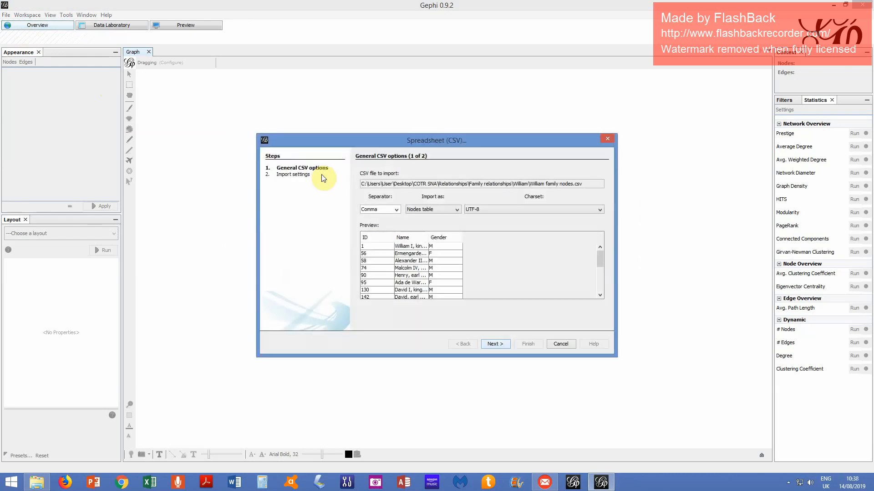
pyautogui.click(494, 344)
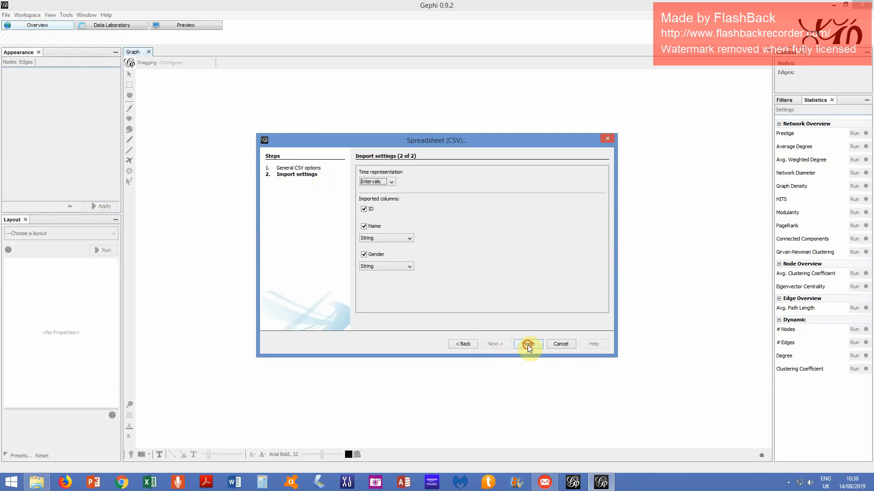
pyautogui.click(528, 346)
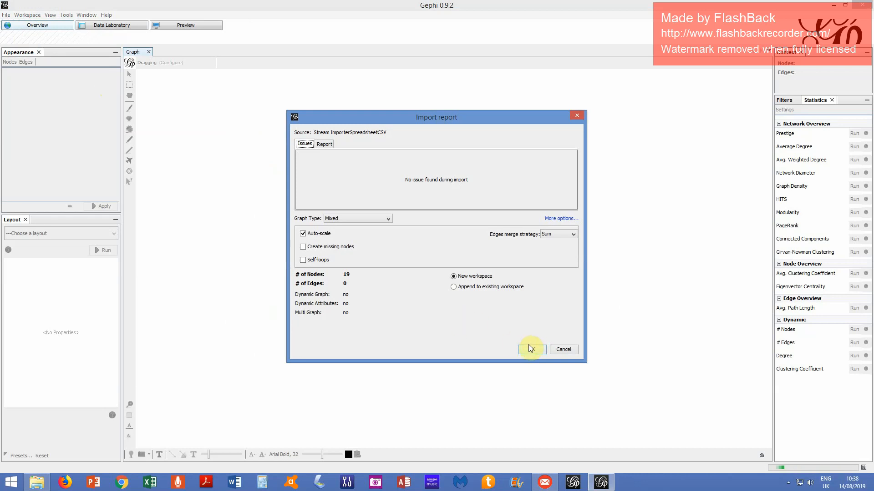
pyautogui.click(531, 349)
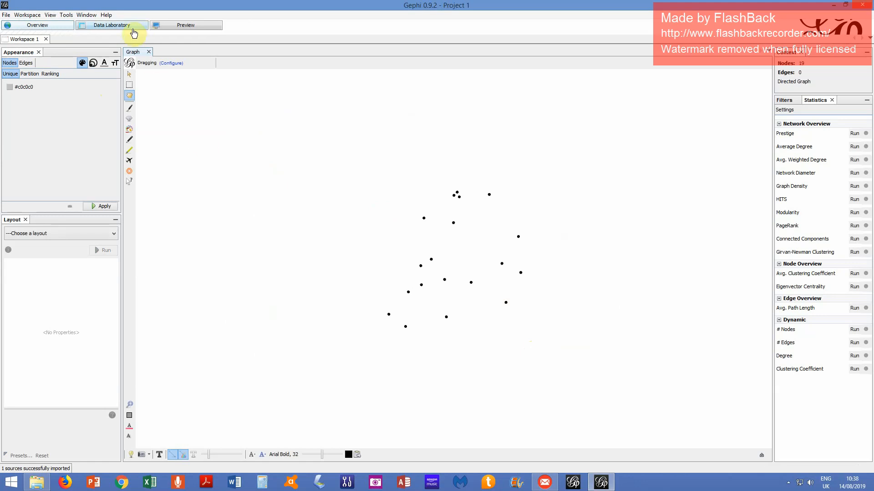
# Step: Copy the name column's data into the Label column of the nodes table in the Data Laboratory
pyautogui.click(133, 30)
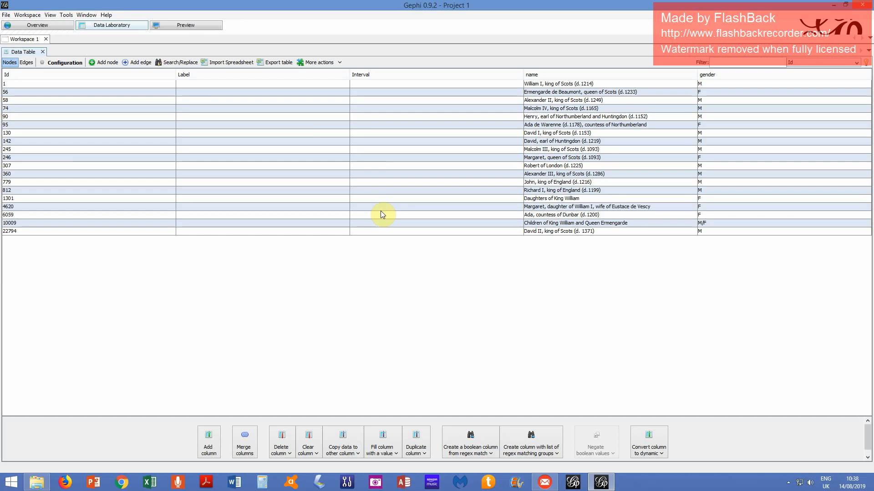
pyautogui.click(343, 451)
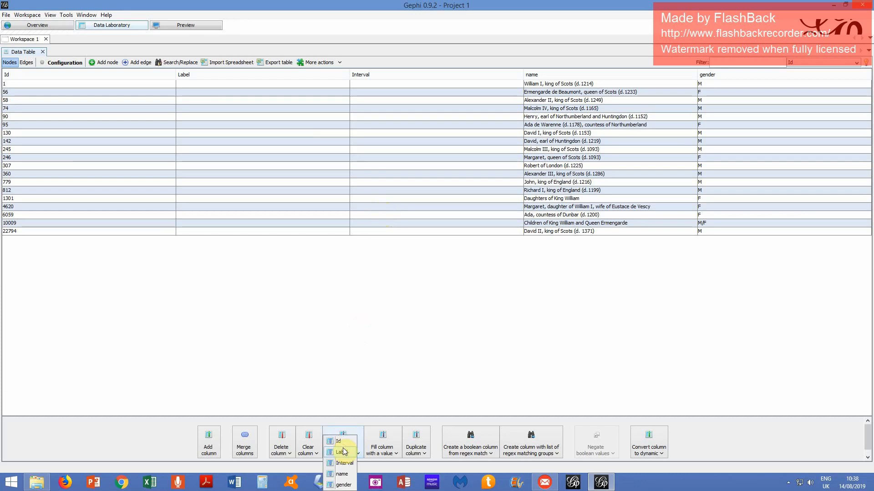
pyautogui.click(352, 405)
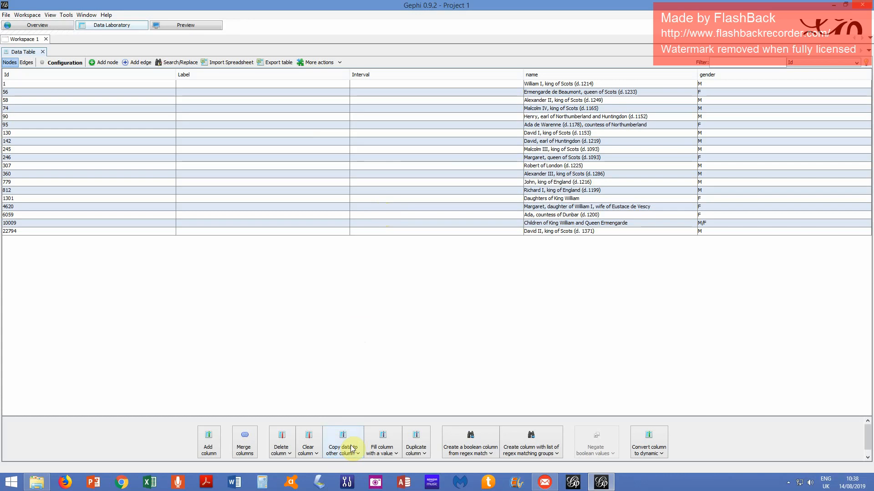
pyautogui.click(352, 449)
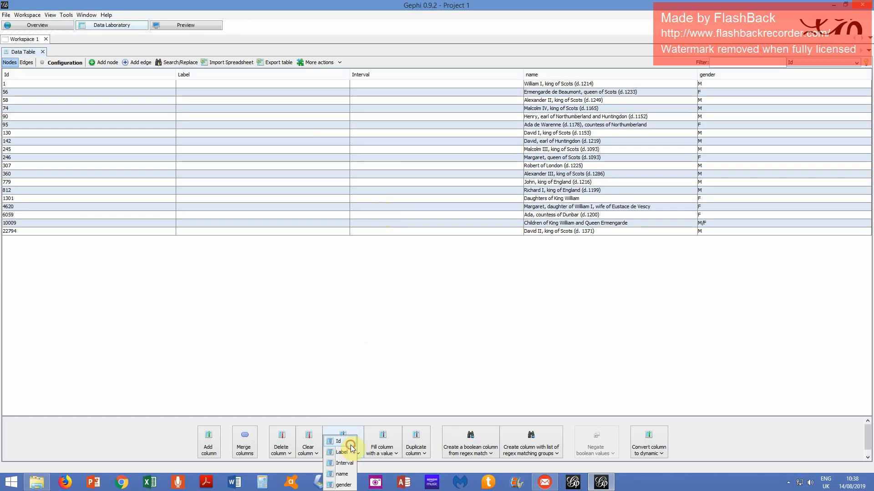
pyautogui.click(350, 475)
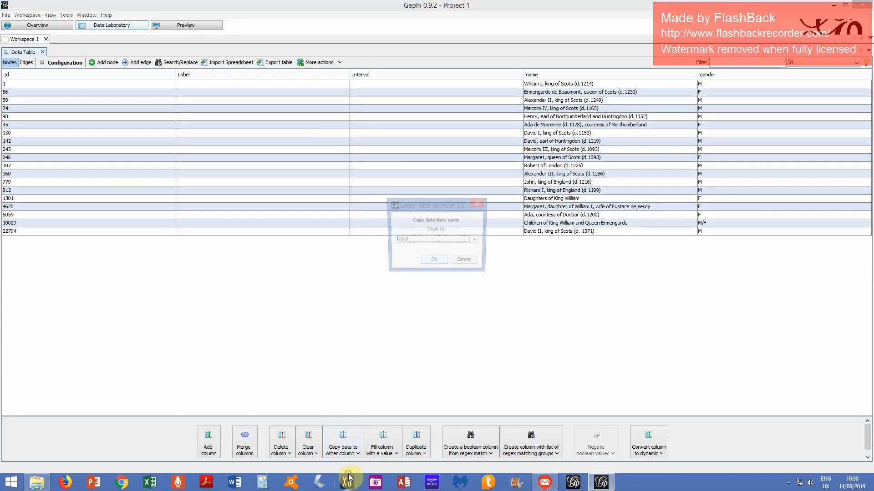
pyautogui.click(442, 263)
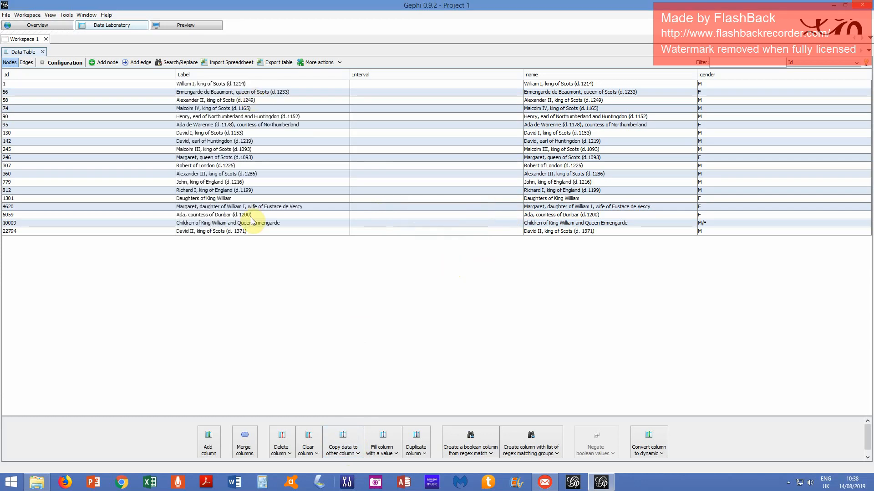
# Step: Shorten the label of node 95 to "Ada de Warenne (d.1178), cts. Northumberland"
pyautogui.doubleClick(271, 128)
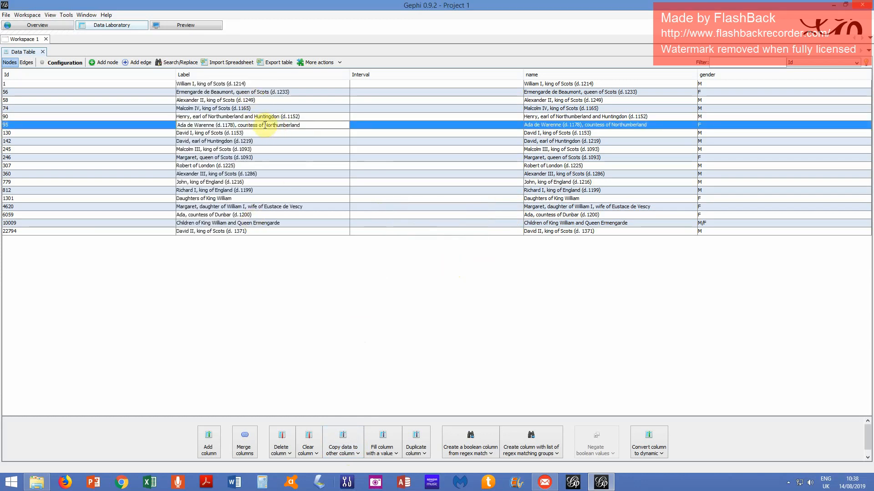
pyautogui.press('BackSpace')
pyautogui.press('BackSpace')
pyautogui.press('BackSpace')
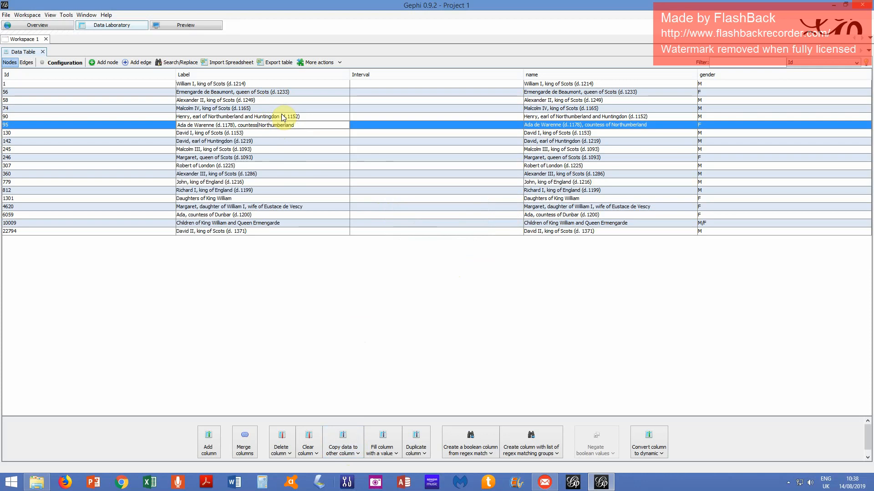
pyautogui.press('BackSpace')
pyautogui.press('BackSpace')
pyautogui.press('BackSpace')
pyautogui.press('BackSpace')
pyautogui.press('BackSpace')
pyautogui.press('BackSpace')
pyautogui.press('BackSpace')
pyautogui.write('ts.')
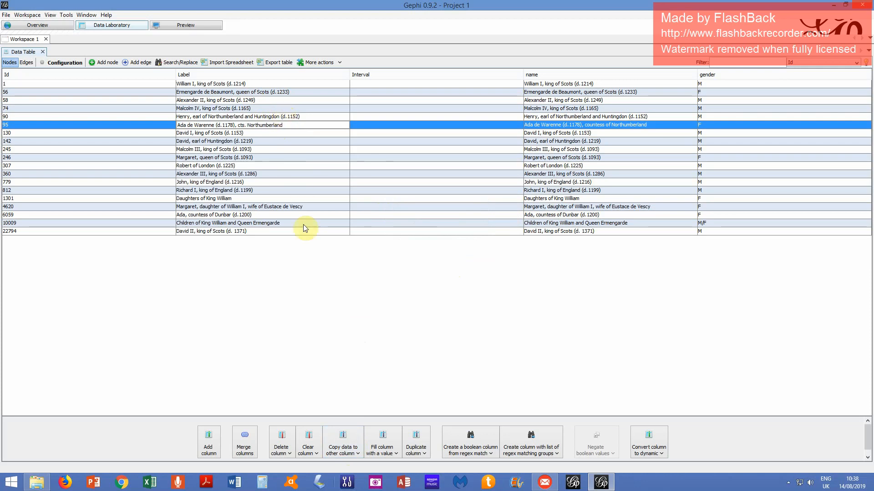
pyautogui.press('Return')
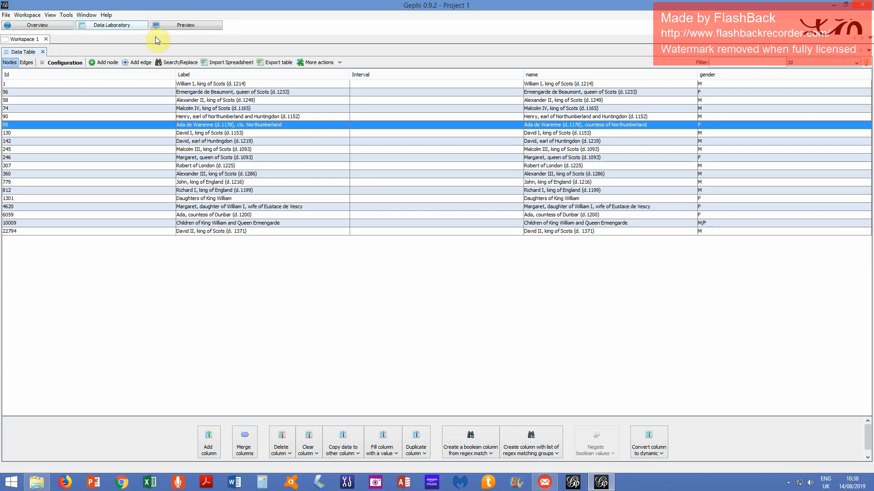
# Step: Import the William family rels EDGES CSV as a directed edges table, appending it to the existing workspace
pyautogui.click(26, 64)
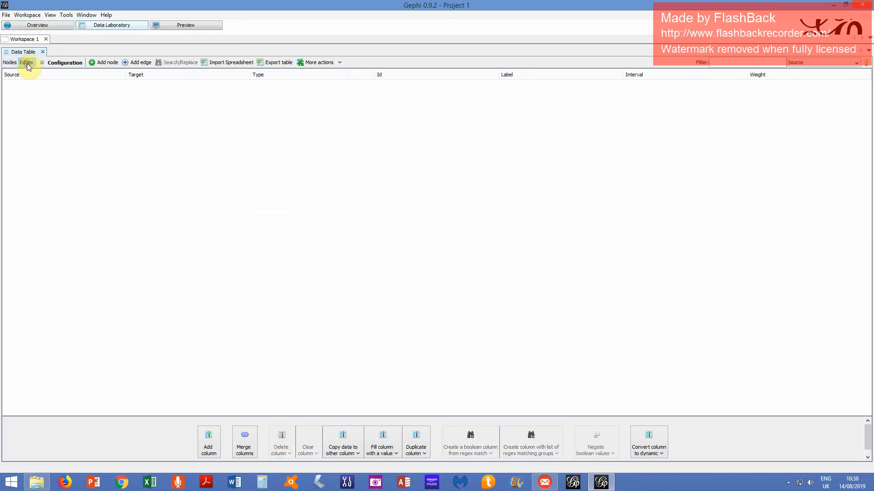
pyautogui.click(225, 62)
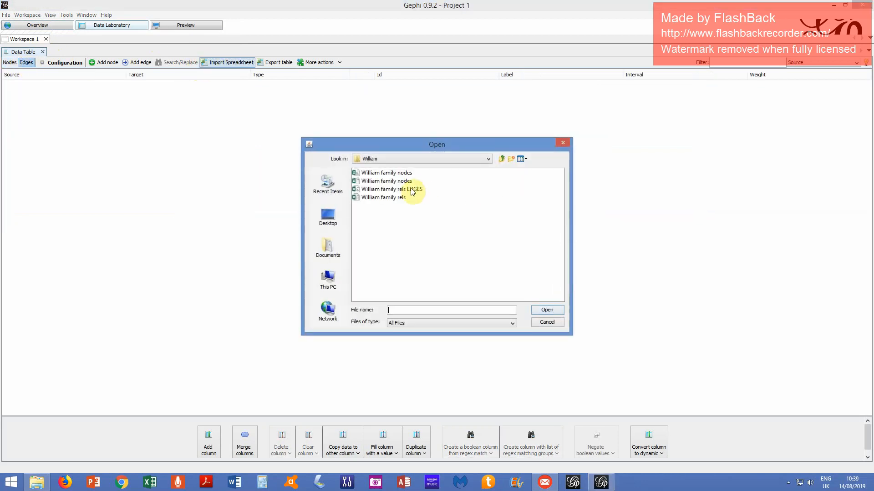
pyautogui.doubleClick(410, 188)
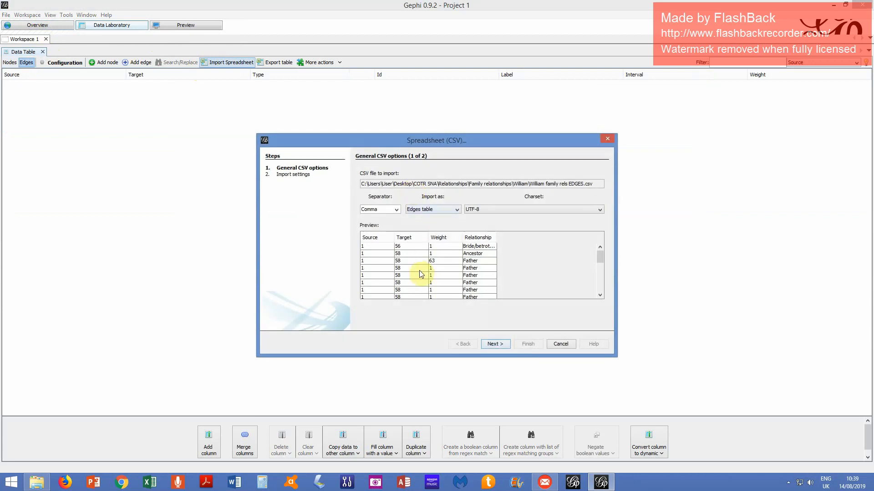
pyautogui.click(494, 344)
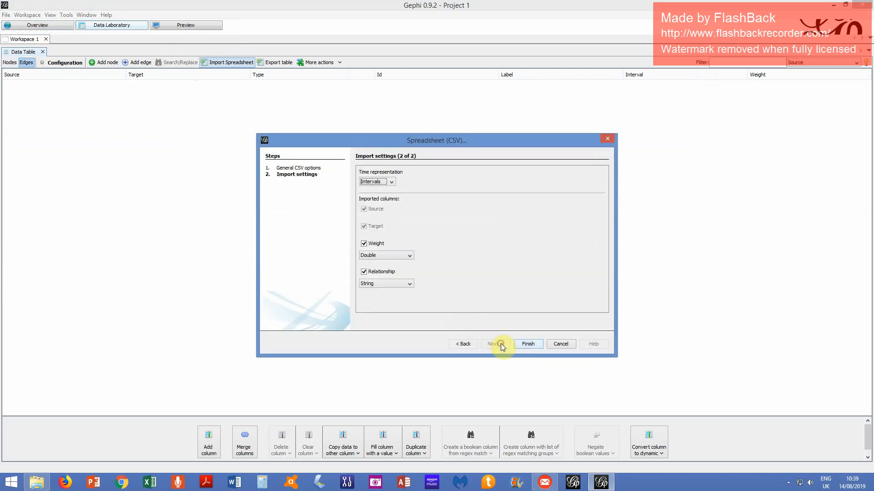
pyautogui.click(531, 344)
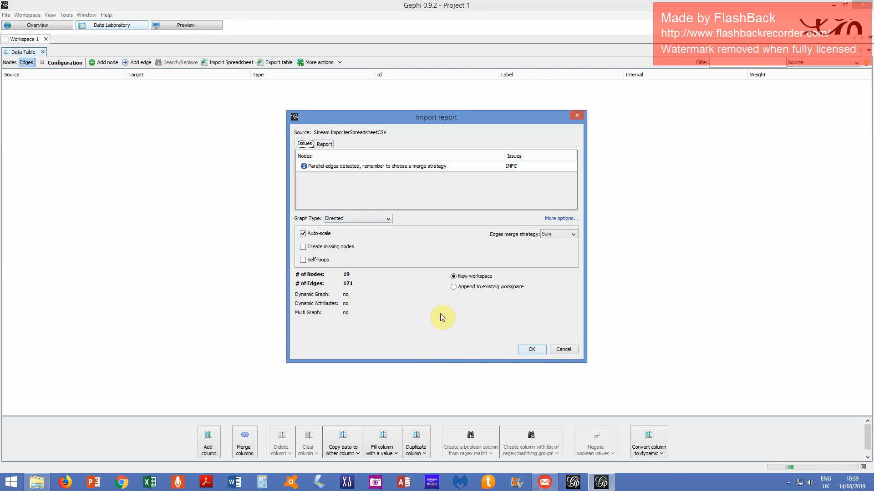
pyautogui.click(453, 287)
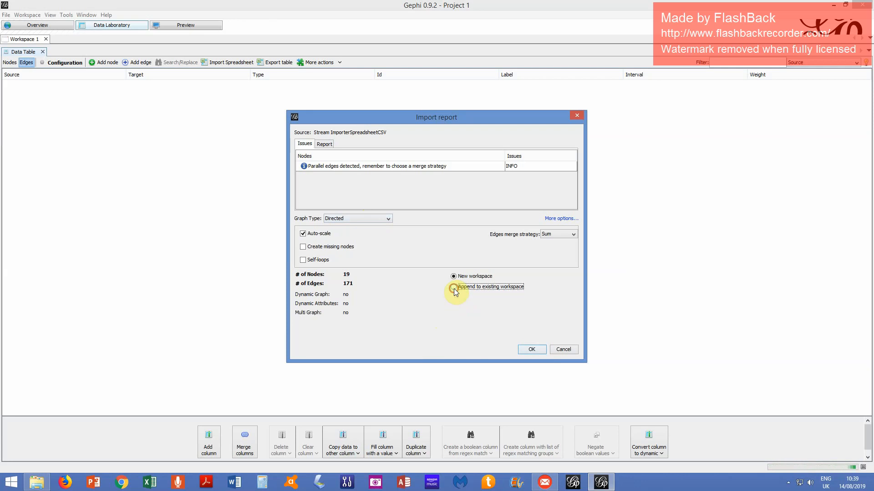
pyautogui.click(537, 352)
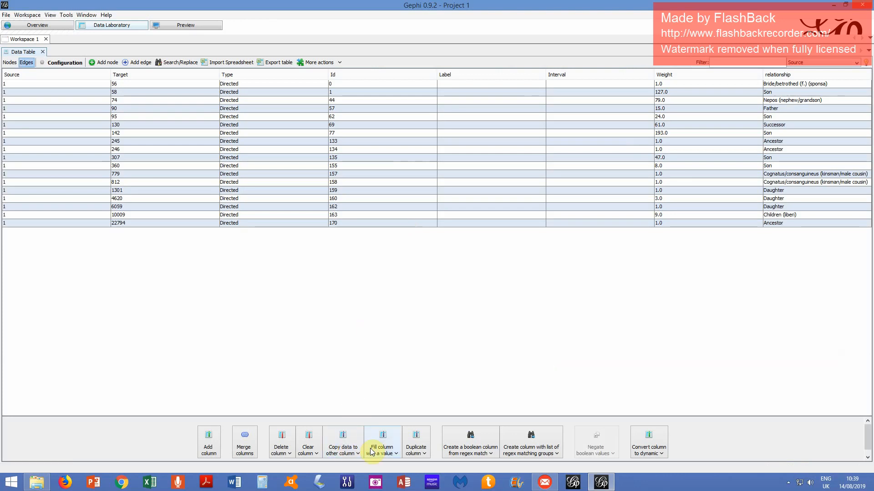
# Step: Copy the relationship column's data into the Label column of the edges table and return to the graph overview
pyautogui.click(342, 450)
pyautogui.click(348, 486)
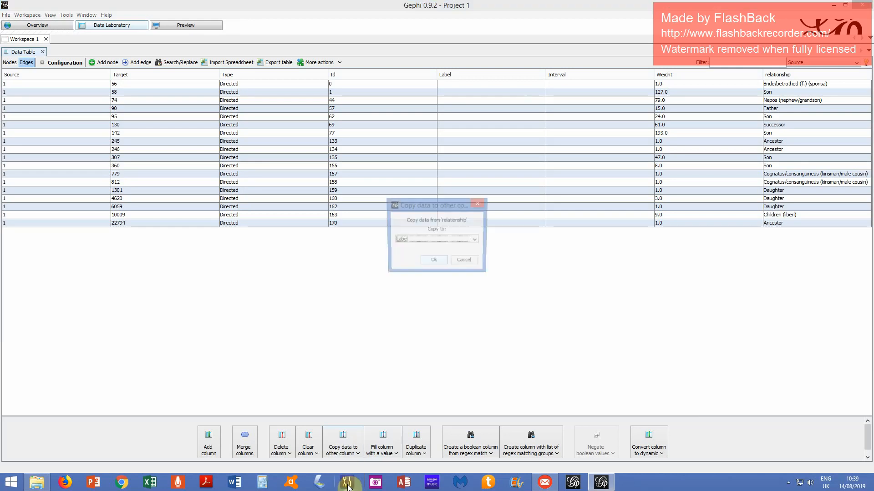
pyautogui.click(435, 261)
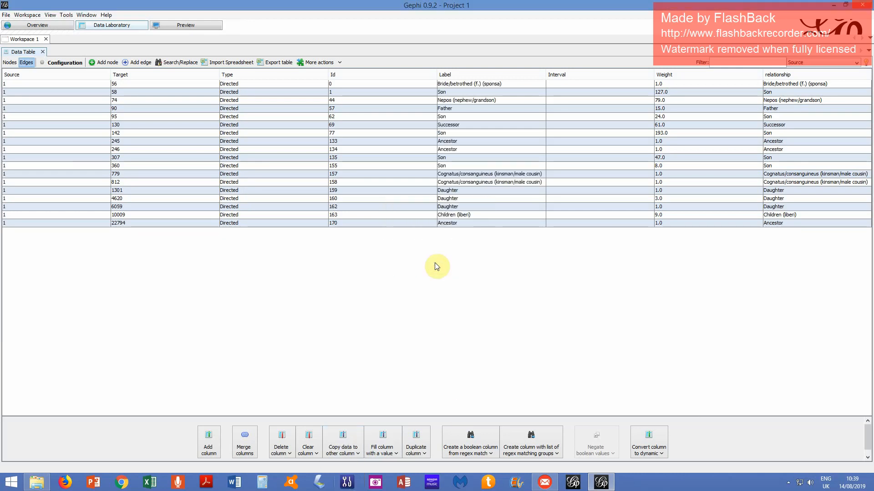
pyautogui.click(11, 26)
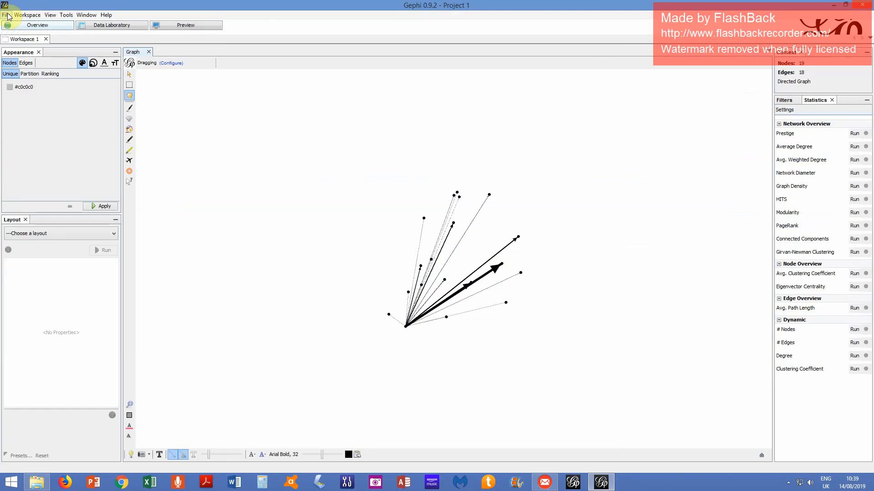
# Step: Save the project as "William family rels.gephi" in the William folder inside Family relationships
pyautogui.click(6, 16)
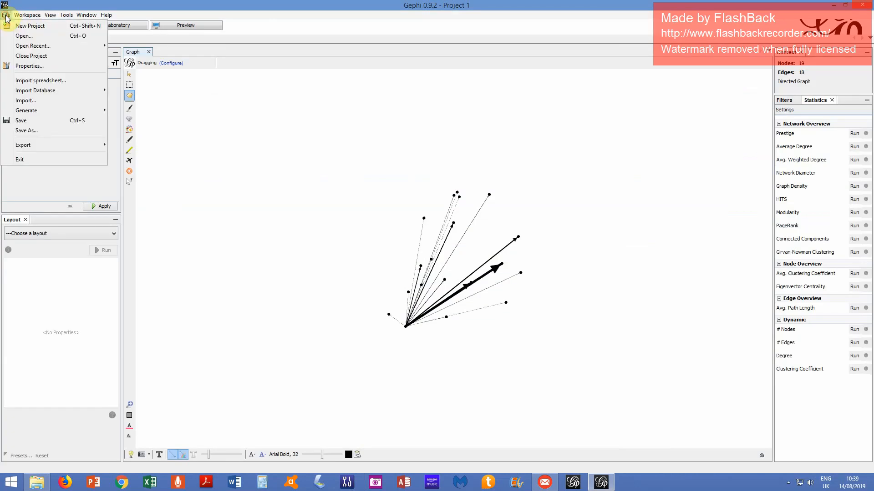
pyautogui.click(39, 132)
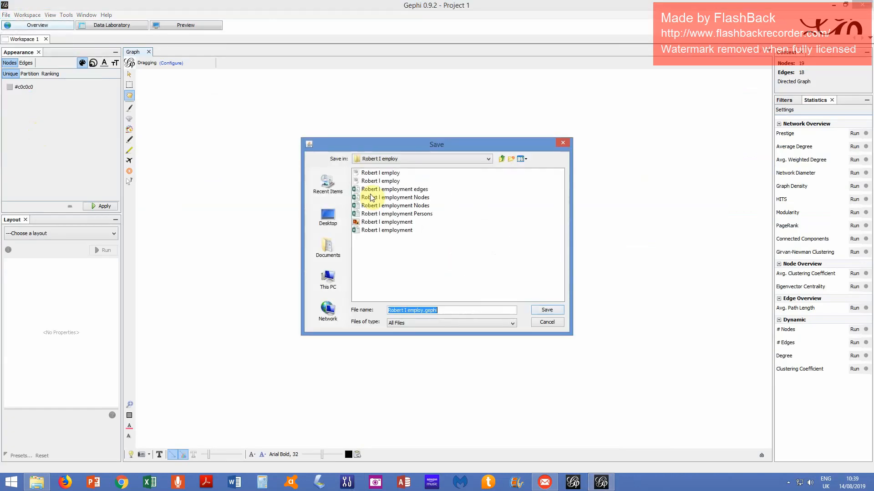
pyautogui.click(329, 184)
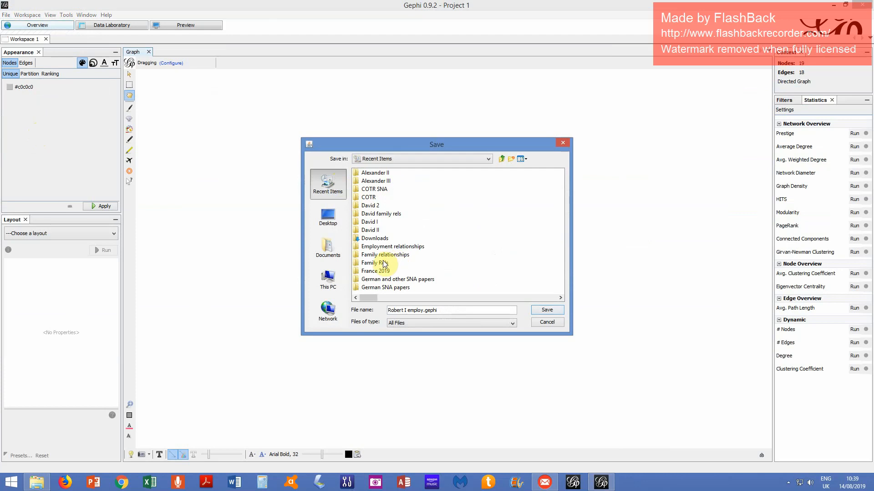
pyautogui.doubleClick(386, 254)
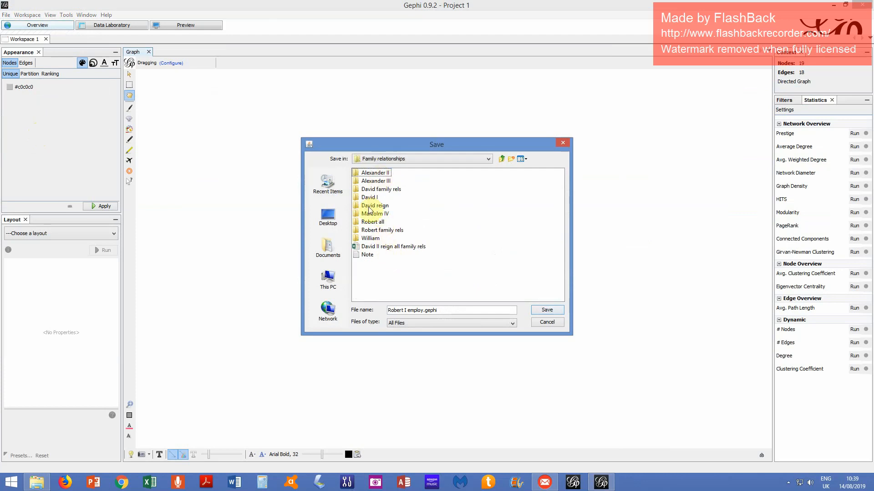
pyautogui.doubleClick(367, 238)
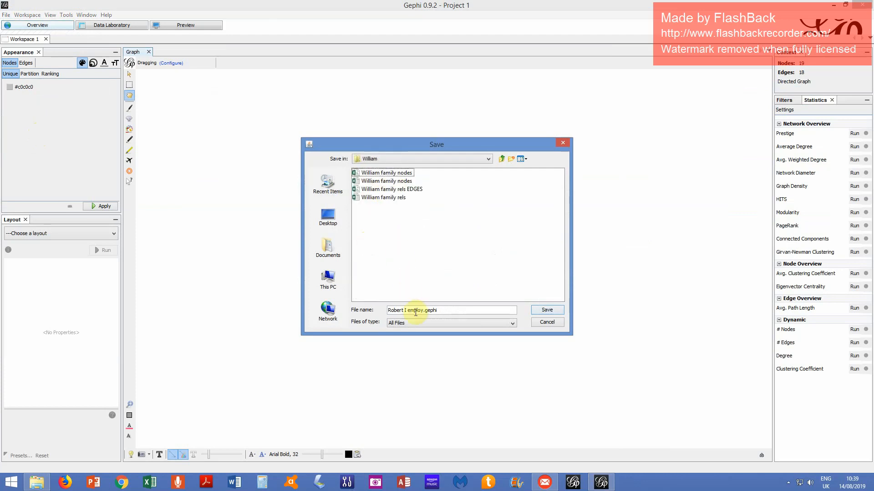
pyautogui.moveTo(422, 311); pyautogui.dragTo(299, 291)
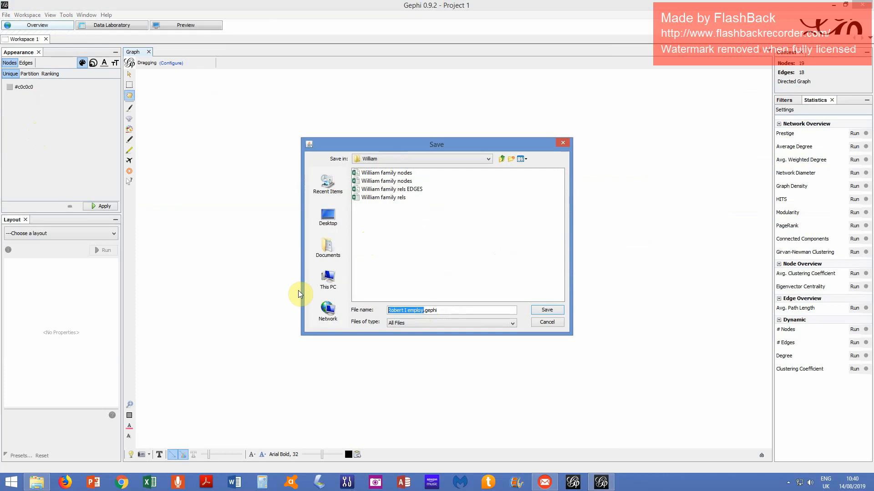
pyautogui.write('William family rels')
pyautogui.click(552, 311)
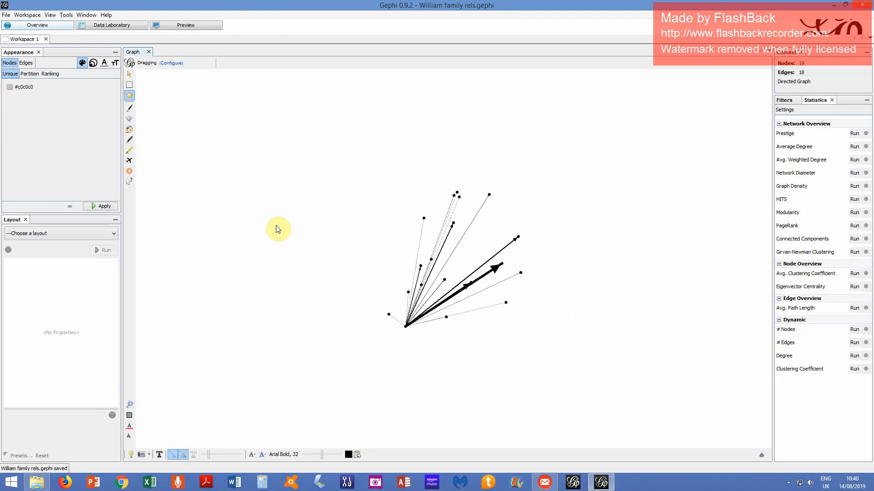
# Step: Run the ForceAtlas 2 layout on the graph with Dissuade Hubs and Prevent Overlap enabled, and stop it once the nodes cluster
pyautogui.click(104, 234)
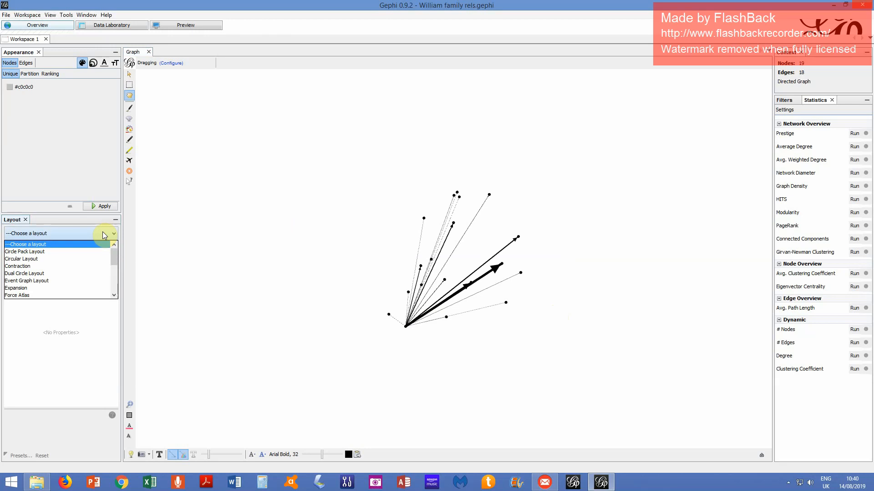
pyautogui.click(114, 294)
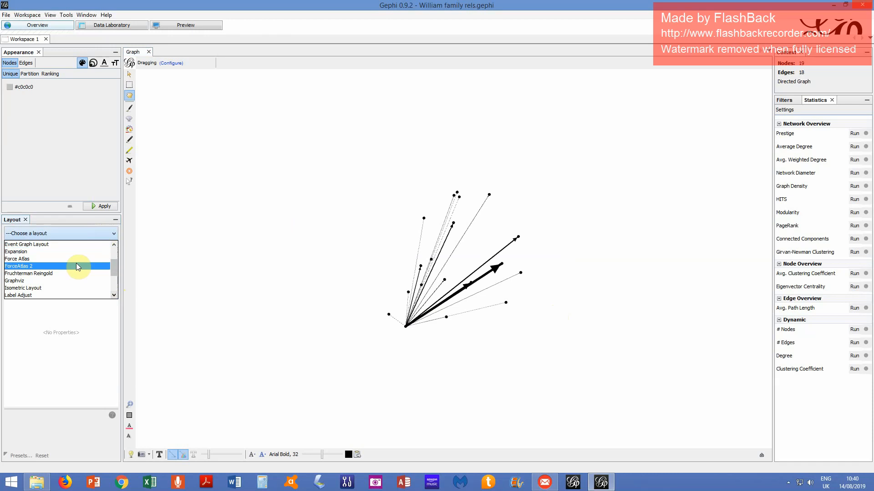
pyautogui.click(76, 267)
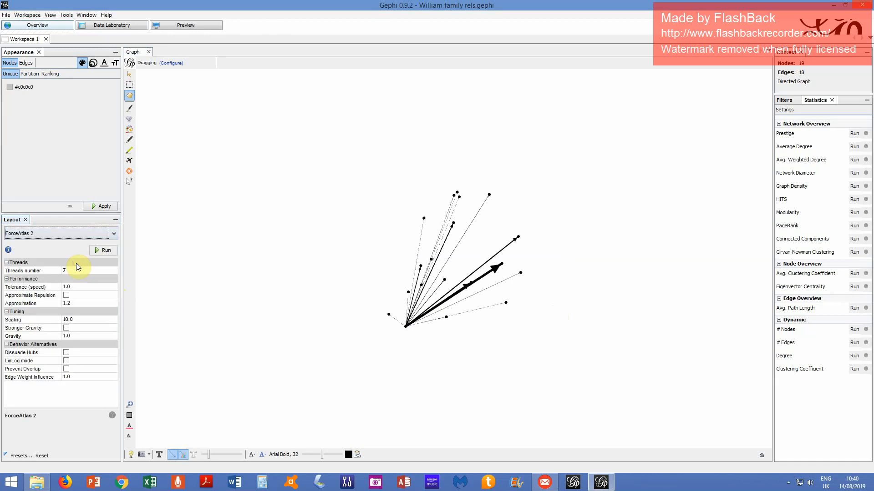
pyautogui.click(66, 352)
pyautogui.click(66, 369)
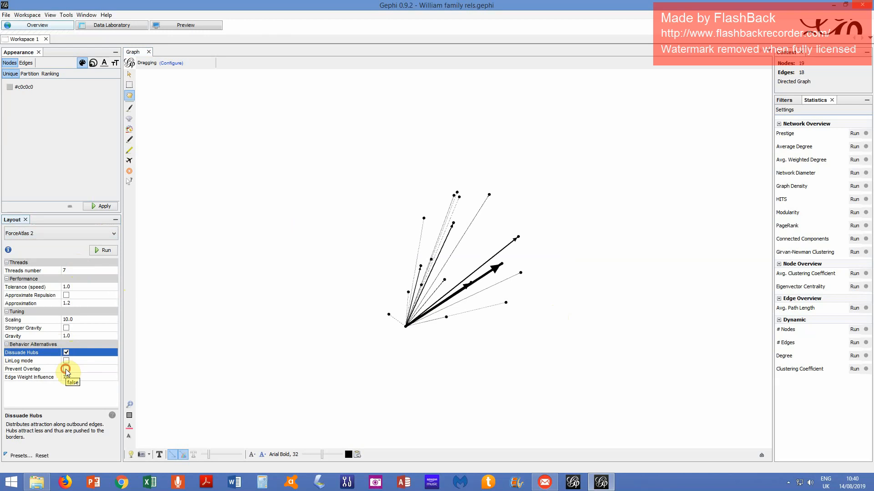
pyautogui.click(101, 250)
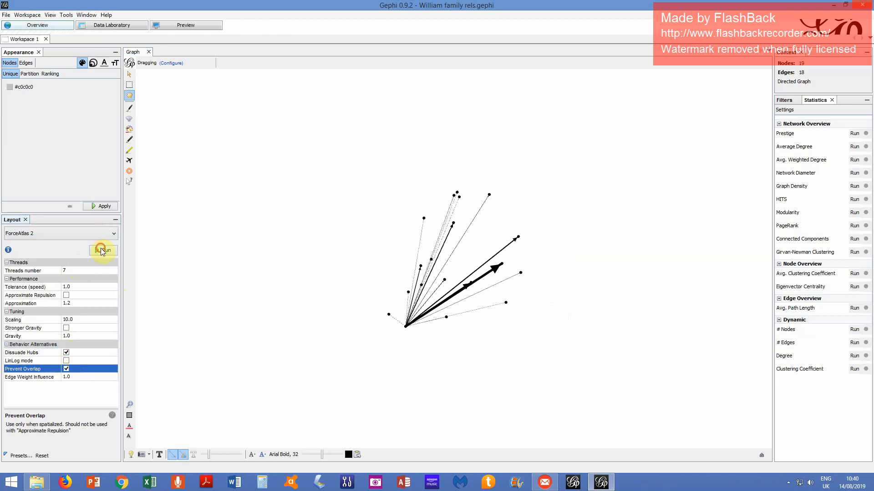
pyautogui.click(102, 251)
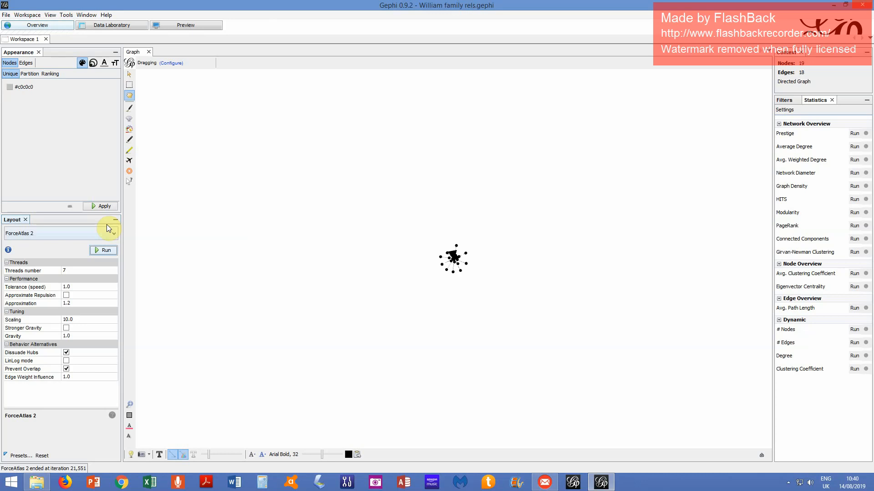
# Step: Spread the clustered nodes across the graph area by running the Expansion layout repeatedly with a scale factor of 1.2
pyautogui.click(109, 233)
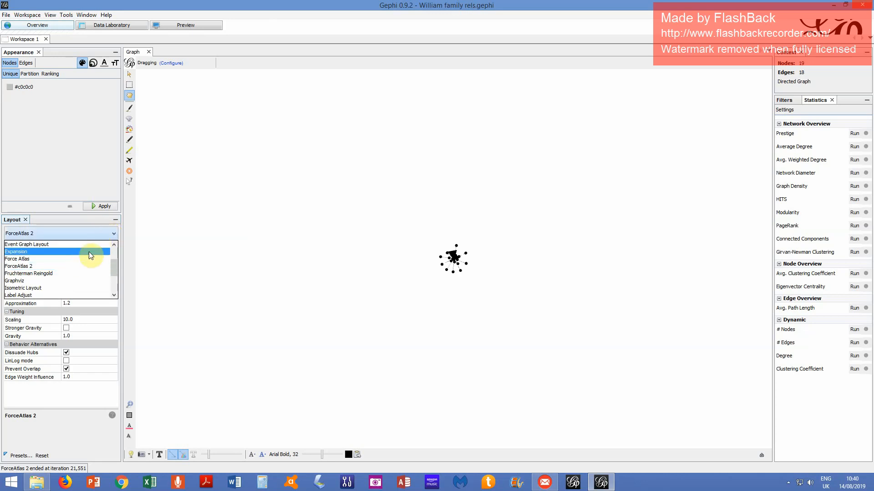
pyautogui.click(89, 251)
pyautogui.click(105, 251)
pyautogui.click(105, 252)
pyautogui.click(105, 253)
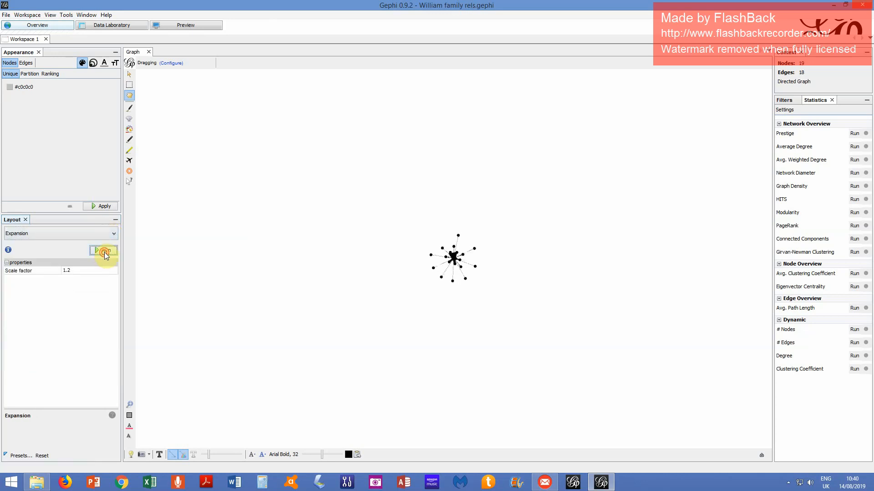
pyautogui.click(105, 253)
pyautogui.click(105, 253)
pyautogui.click(105, 252)
pyautogui.click(104, 253)
pyautogui.click(105, 252)
pyautogui.click(105, 252)
pyautogui.click(104, 251)
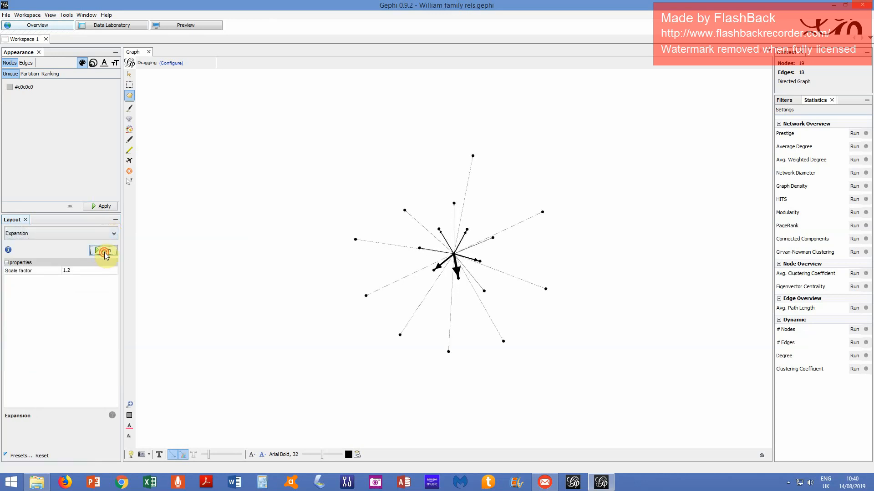
pyautogui.click(105, 252)
pyautogui.click(105, 251)
pyautogui.click(105, 251)
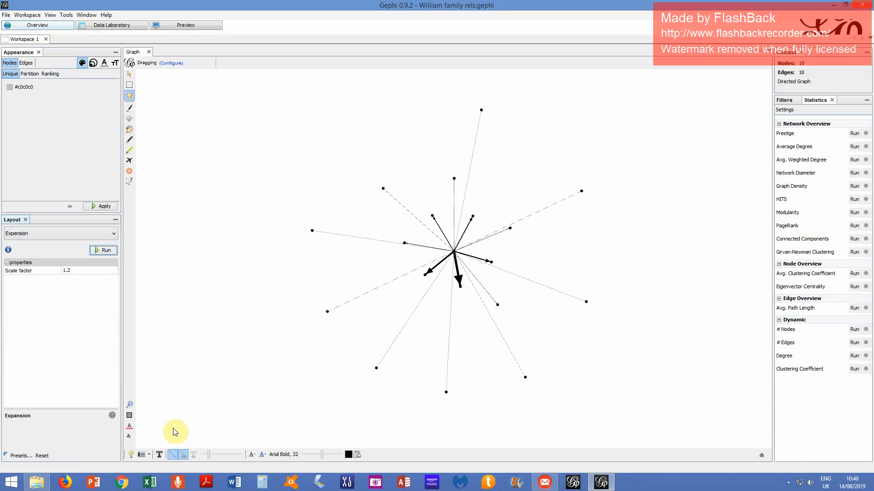
# Step: Show the node labels and run the Label Adjust layout to reduce their overlaps
pyautogui.click(160, 455)
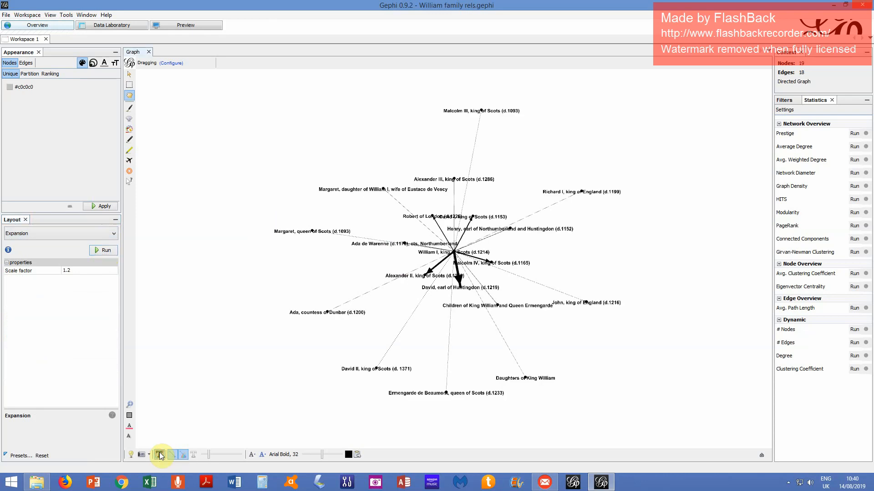
pyautogui.click(101, 233)
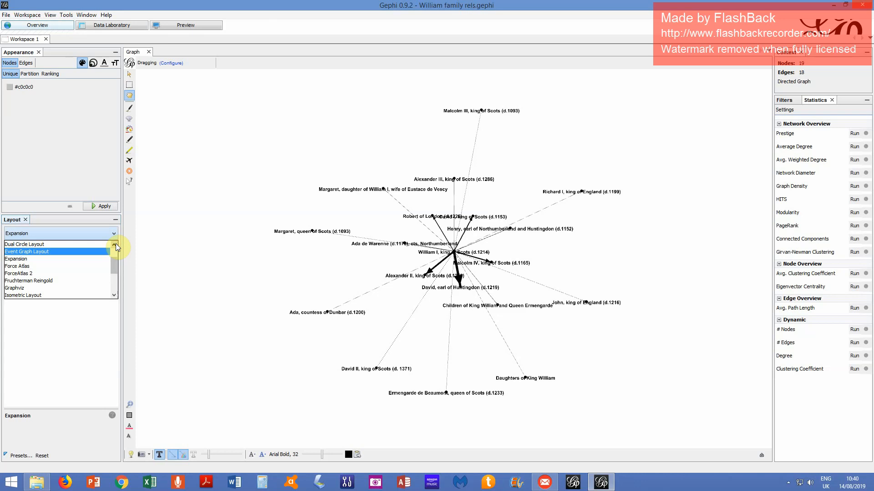
pyautogui.moveTo(113, 259); pyautogui.dragTo(114, 276)
pyautogui.click(62, 274)
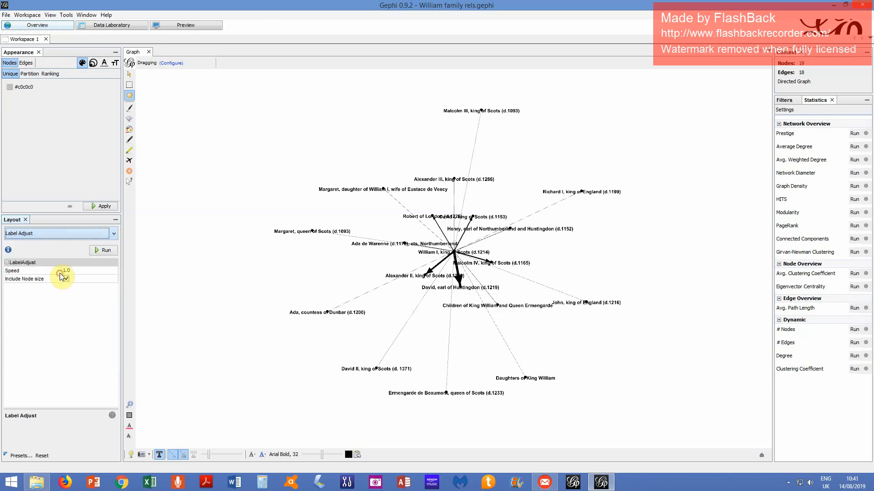
pyautogui.click(106, 251)
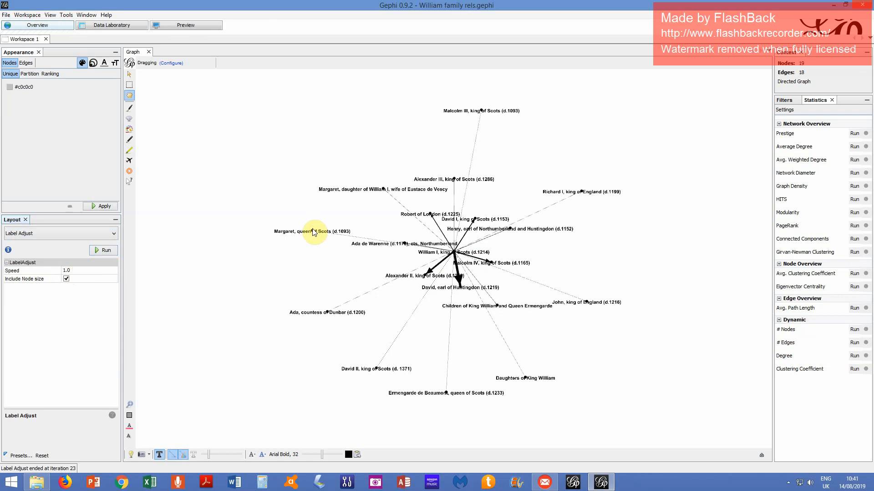
# Step: Move the nodes for Margaret, queen of Scots, Ada de Warenne, King William's children, Malcolm IV, Alexander II and David of Huntingdon outward to separate labels
pyautogui.moveTo(314, 232); pyautogui.dragTo(291, 212)
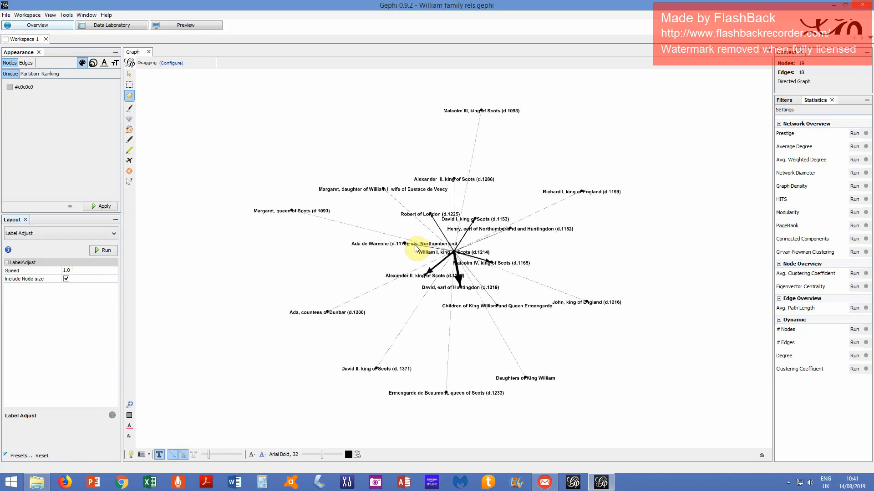
pyautogui.moveTo(393, 250); pyautogui.dragTo(324, 254)
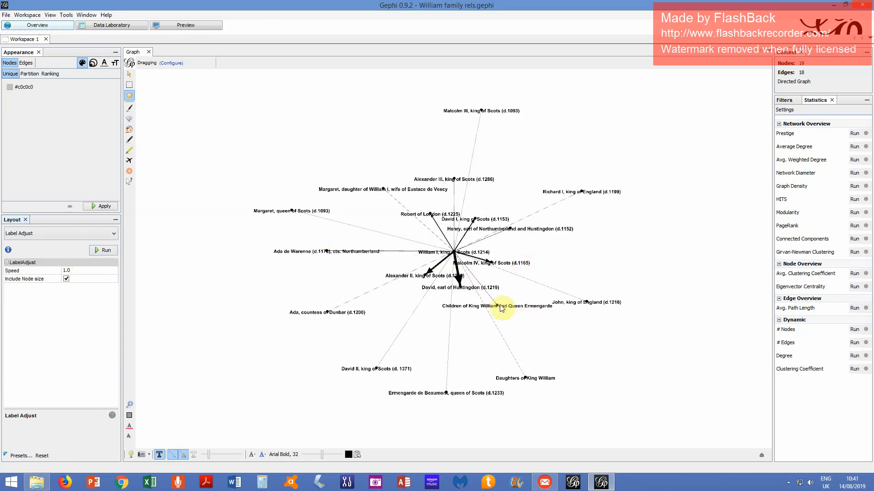
pyautogui.moveTo(497, 304); pyautogui.dragTo(626, 391)
pyautogui.moveTo(495, 264); pyautogui.dragTo(582, 258)
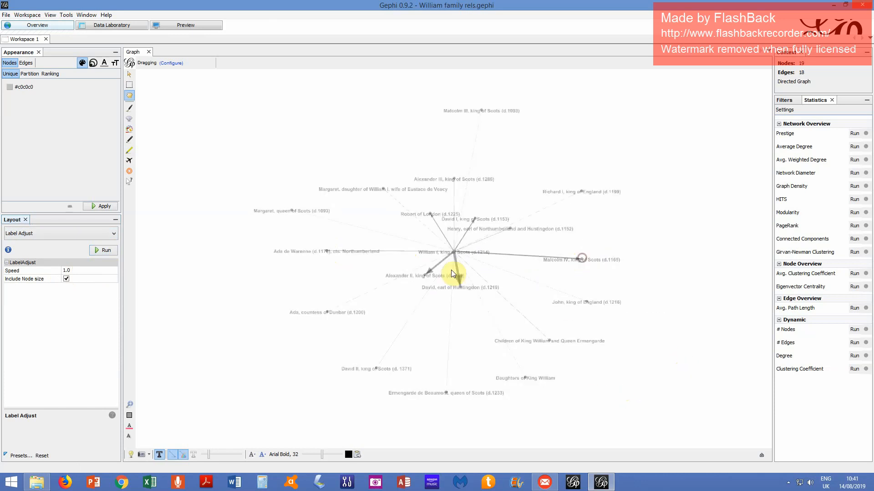
pyautogui.click(425, 274)
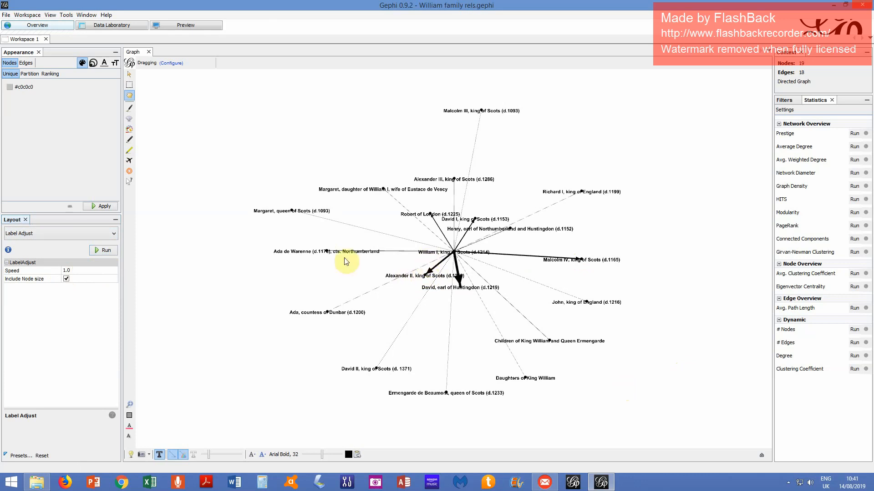
pyautogui.moveTo(426, 279); pyautogui.dragTo(385, 282)
pyautogui.moveTo(460, 289); pyautogui.dragTo(467, 324)
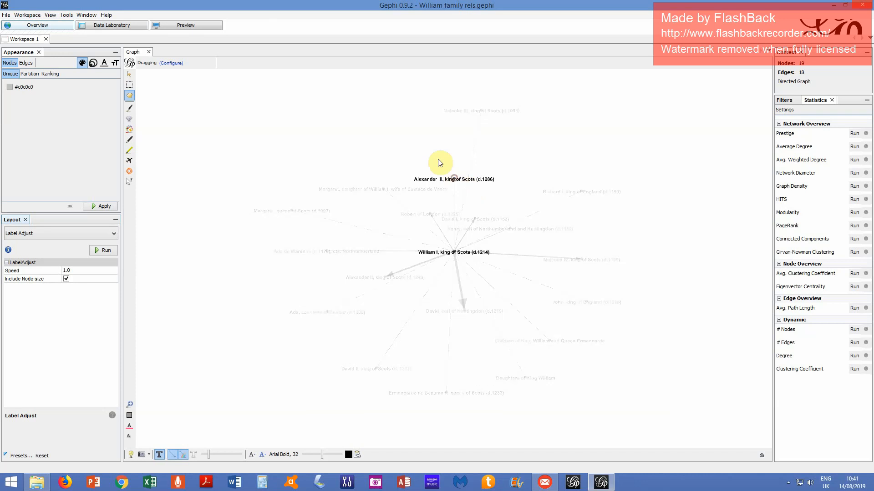
# Step: Move the Alexander III, Margaret (wife of Eustace de Vescy), Robert of London, David I and Henry of Northumberland nodes outward to clear their labels
pyautogui.moveTo(444, 170); pyautogui.dragTo(422, 125)
pyautogui.moveTo(383, 189); pyautogui.dragTo(353, 155)
pyautogui.moveTo(431, 214); pyautogui.dragTo(430, 206)
pyautogui.moveTo(481, 220); pyautogui.dragTo(514, 179)
pyautogui.click(510, 228)
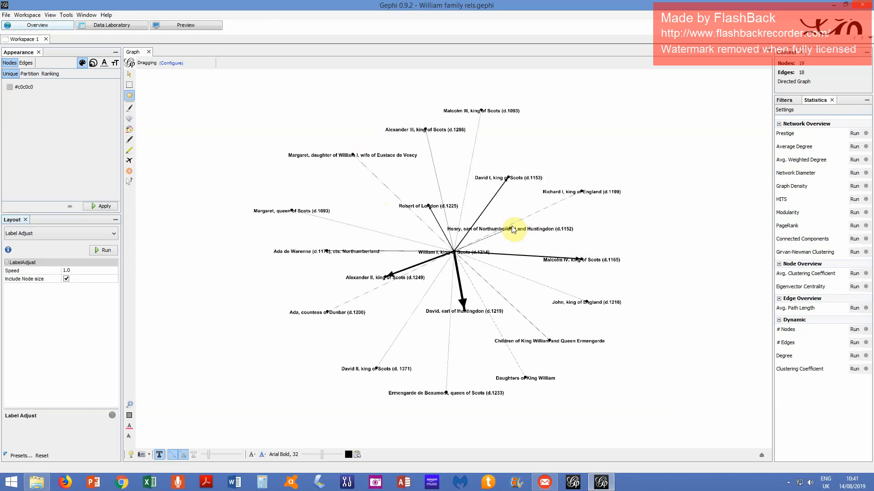
pyautogui.moveTo(509, 227); pyautogui.dragTo(572, 241)
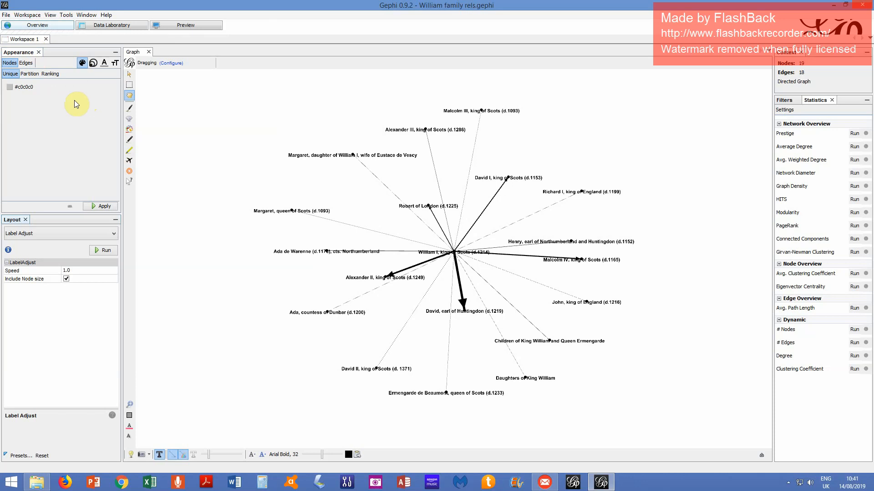
# Step: Colour the nodes by partitioning them on the gender attribute
pyautogui.click(30, 75)
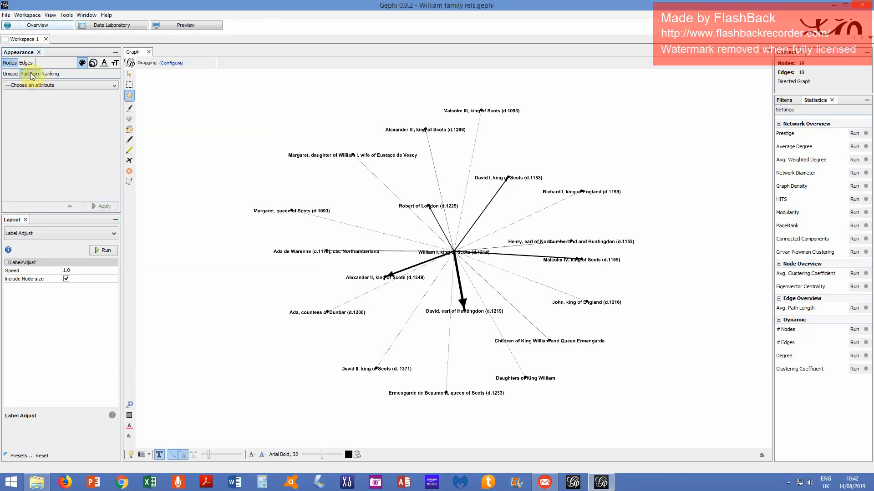
pyautogui.click(33, 86)
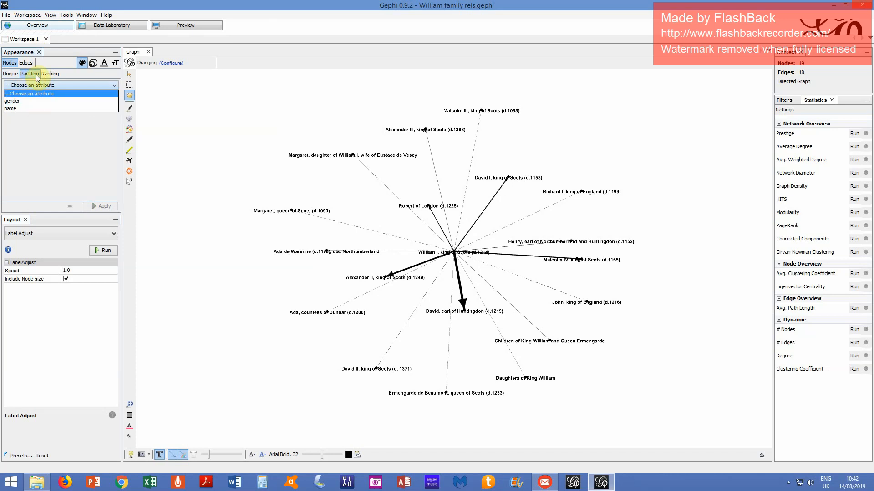
pyautogui.click(33, 101)
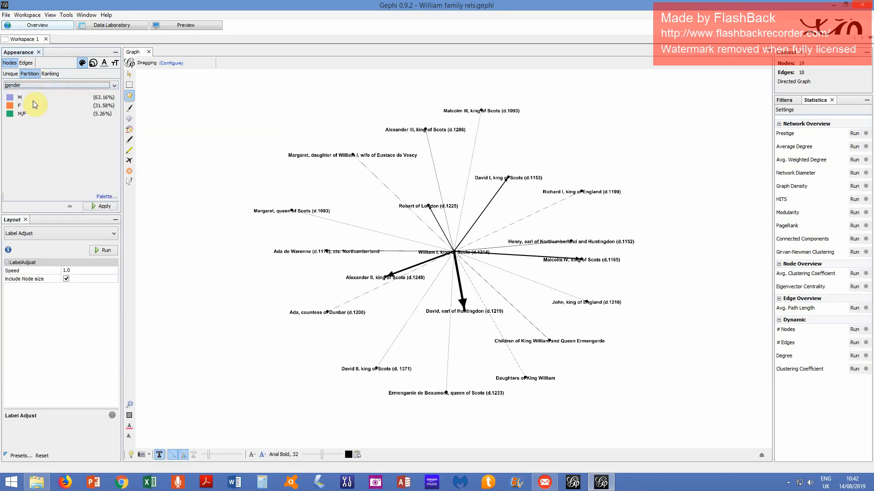
pyautogui.click(104, 207)
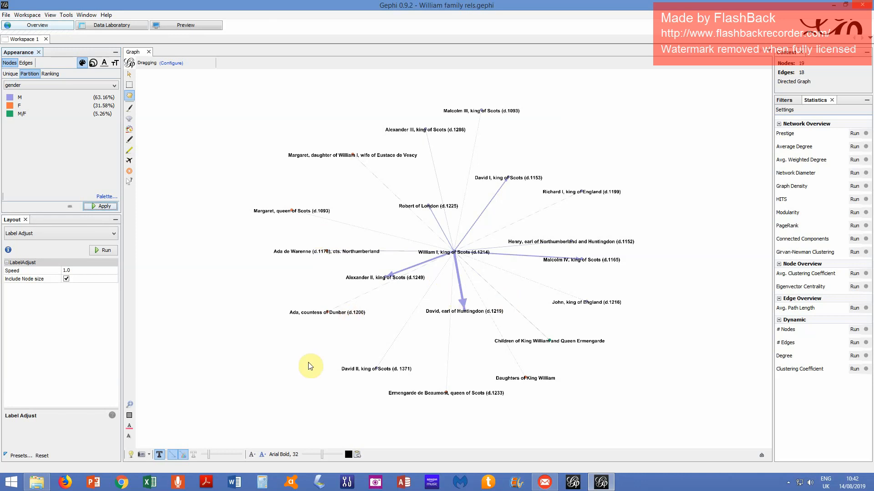
# Step: Turn off source-node colouring for the edges and increase the edge thickness slightly
pyautogui.click(183, 454)
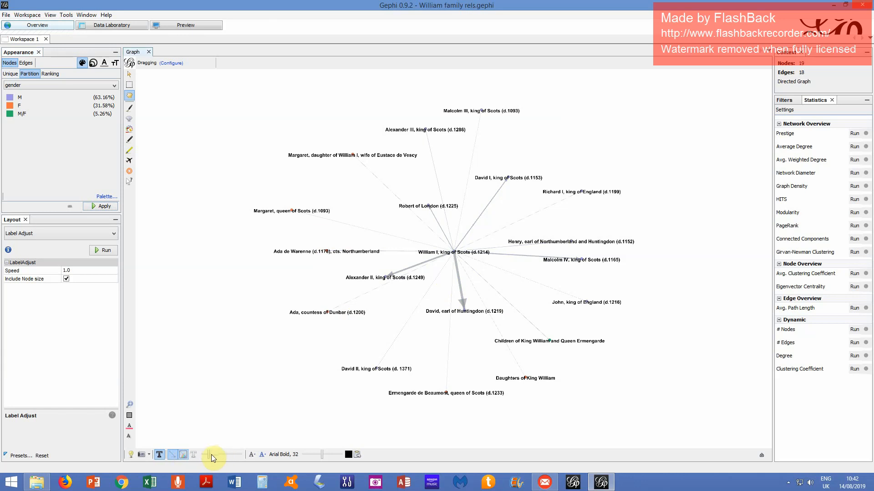
pyautogui.moveTo(208, 455)
pyautogui.mouseDown()
pyautogui.moveTo(235, 455)
pyautogui.moveTo(218, 457)
pyautogui.mouseUp()
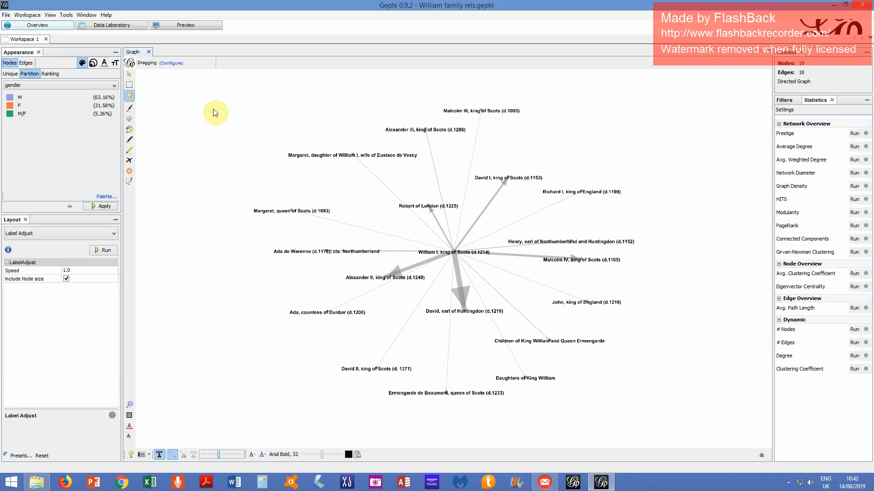
# Step: Colour the node labels by partitioning them on the gender attribute
pyautogui.click(104, 64)
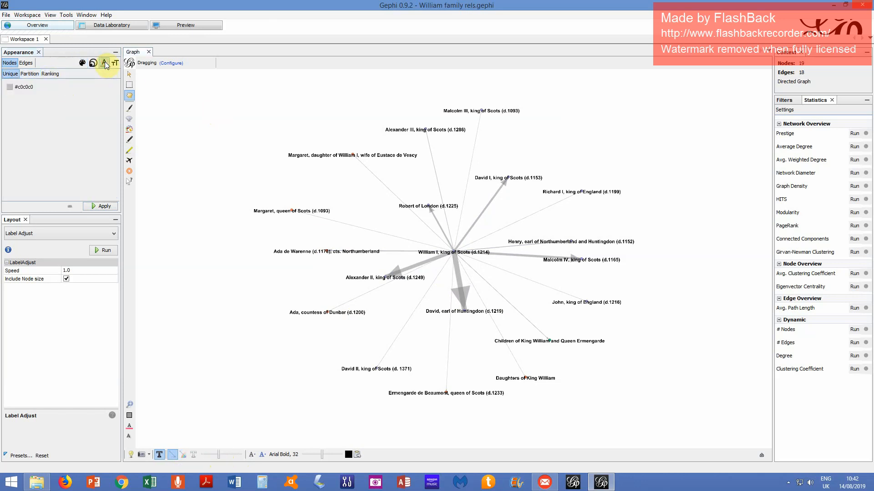
pyautogui.click(28, 75)
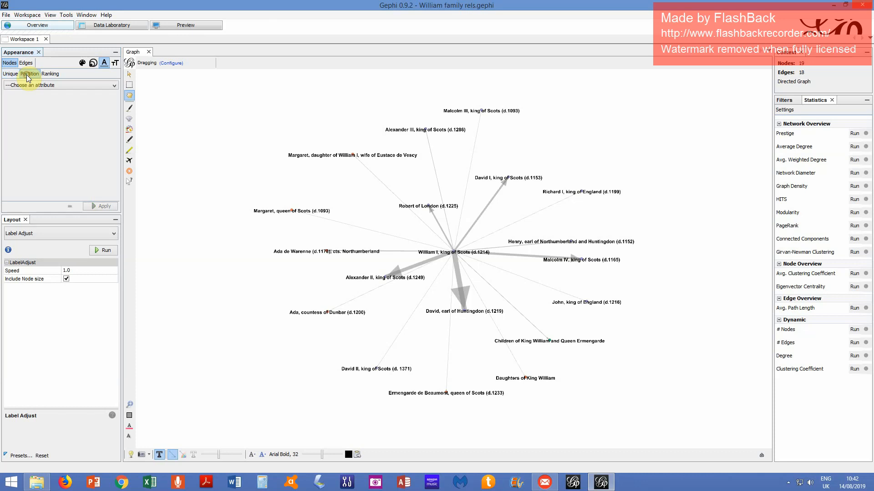
pyautogui.click(28, 85)
pyautogui.click(29, 101)
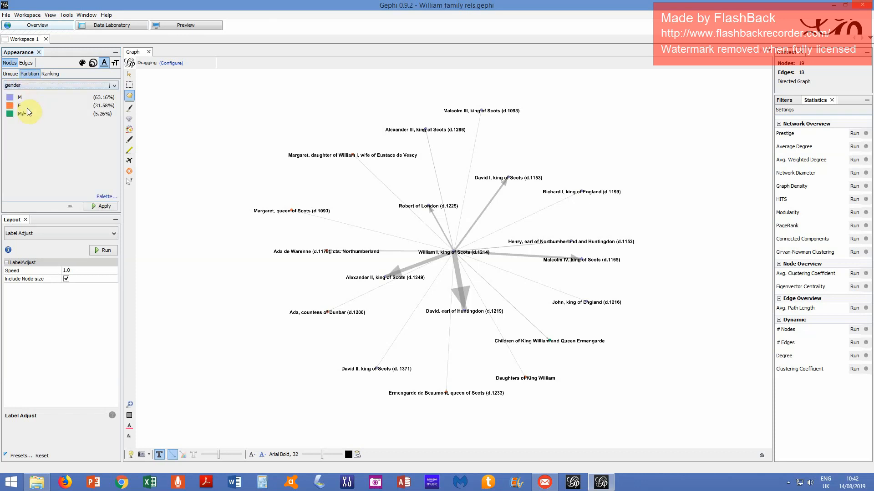
pyautogui.click(97, 207)
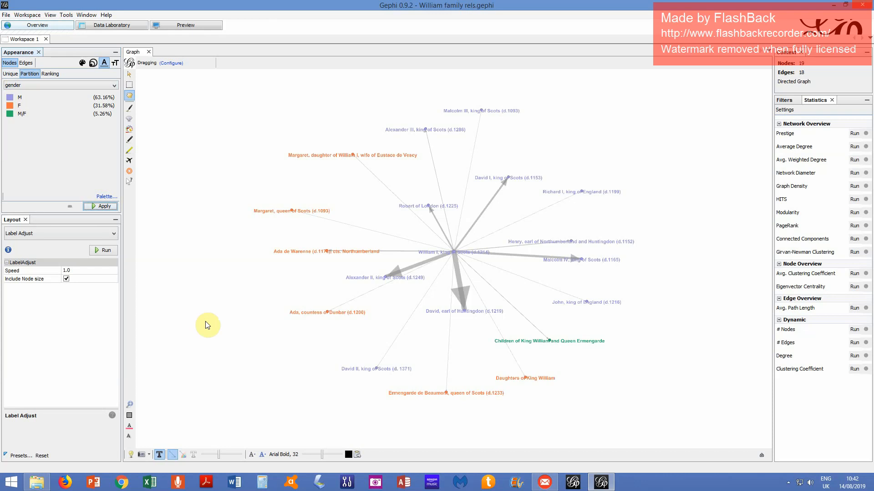
# Step: Switch the graph background to black and enlarge the node label text slightly
pyautogui.click(130, 454)
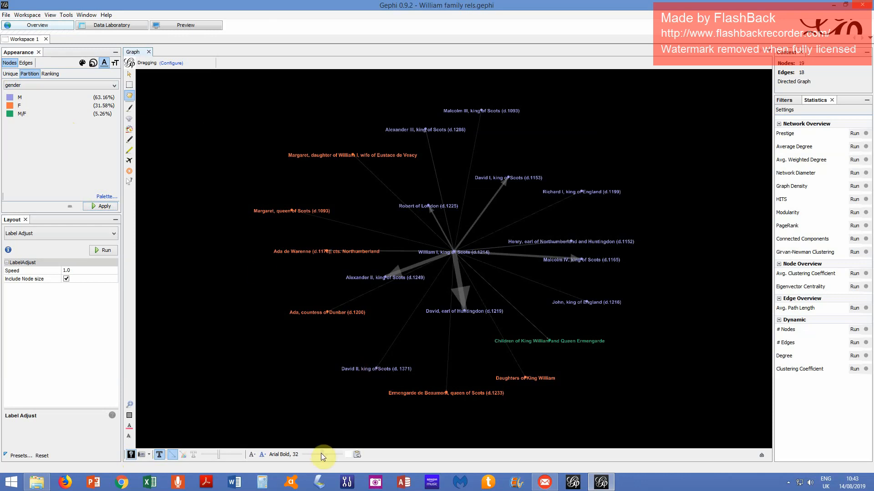
pyautogui.moveTo(322, 453); pyautogui.dragTo(331, 455)
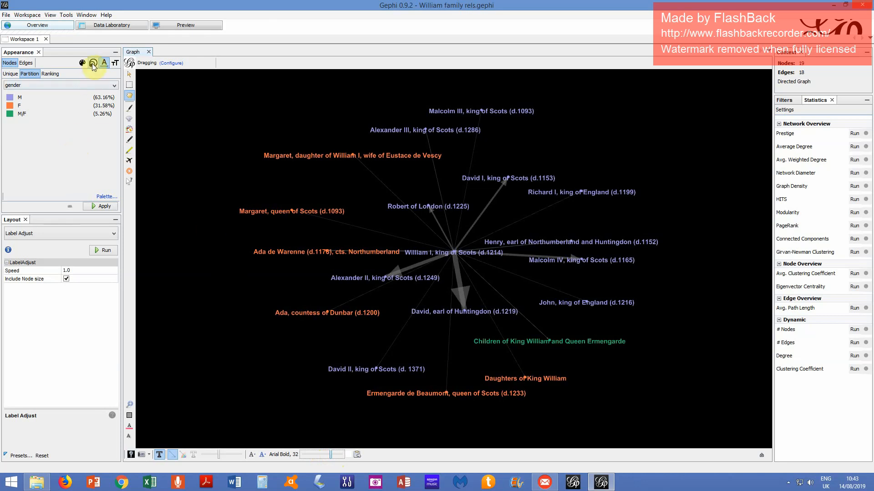
# Step: Colour the edges by partitioning them on the relationship attribute
pyautogui.click(25, 63)
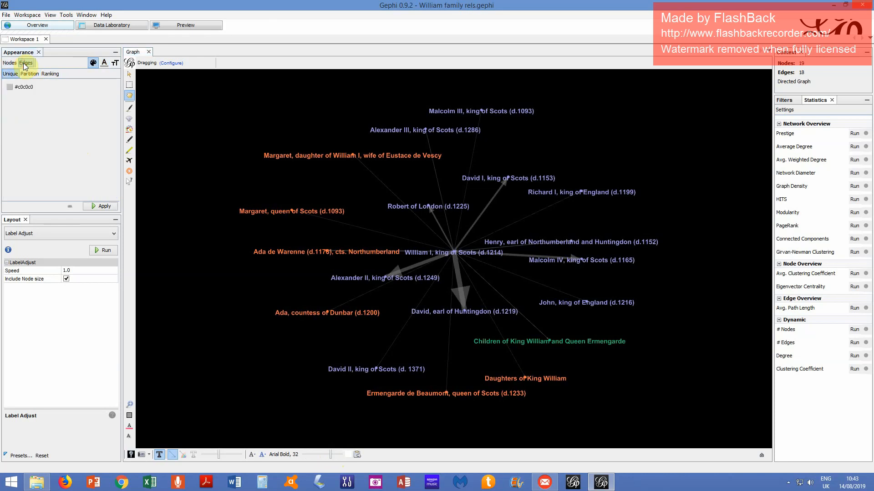
pyautogui.click(30, 74)
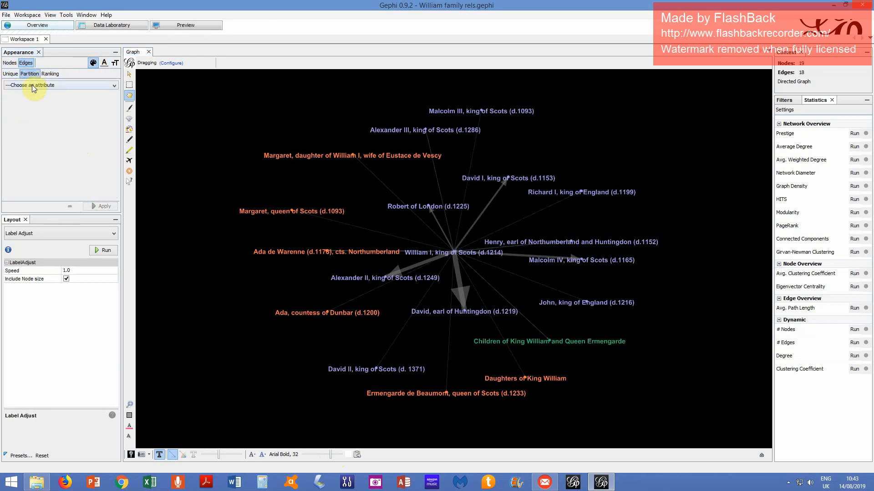
pyautogui.click(32, 85)
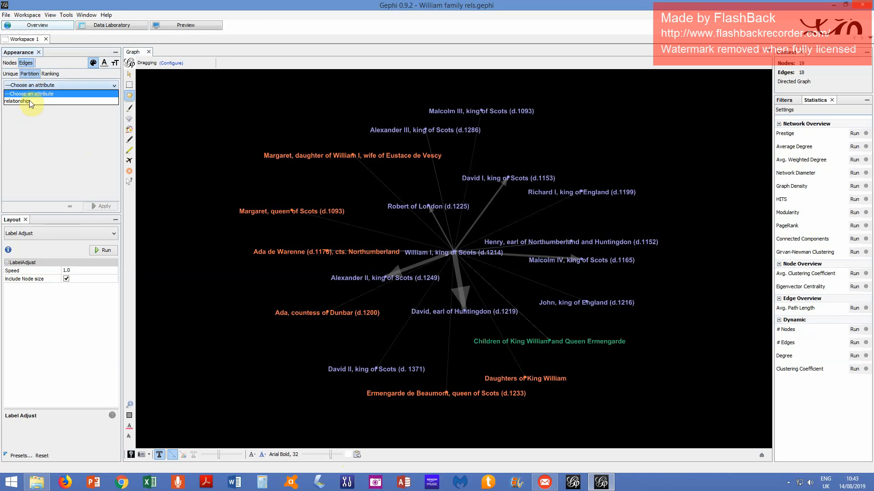
pyautogui.click(32, 101)
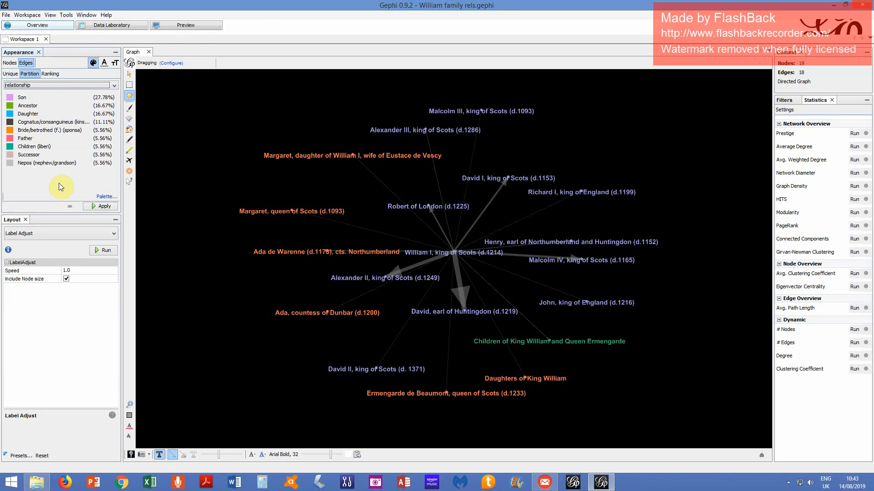
pyautogui.click(101, 206)
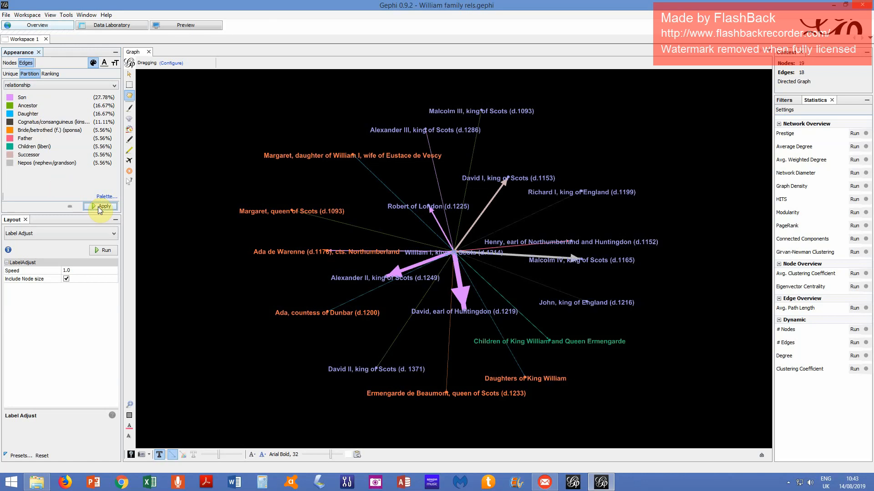
# Step: Apply the relationship partition colours to the edge labels as well
pyautogui.click(104, 63)
pyautogui.click(31, 74)
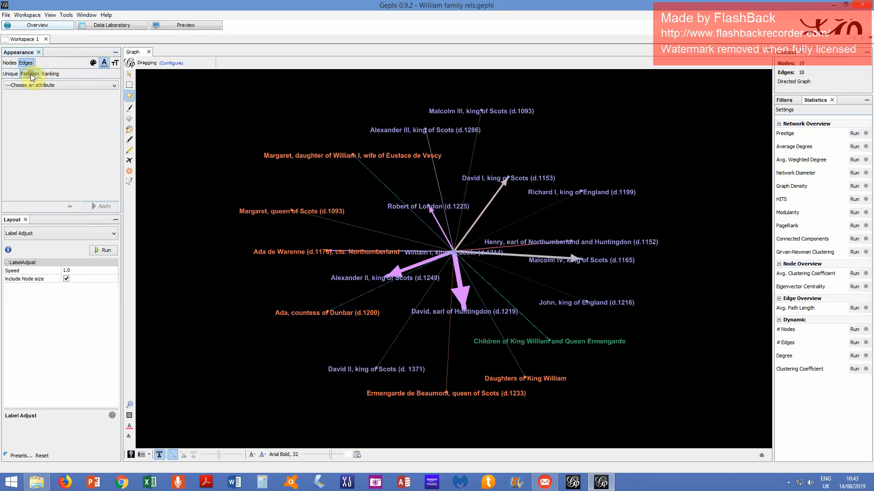
pyautogui.click(29, 86)
pyautogui.click(32, 95)
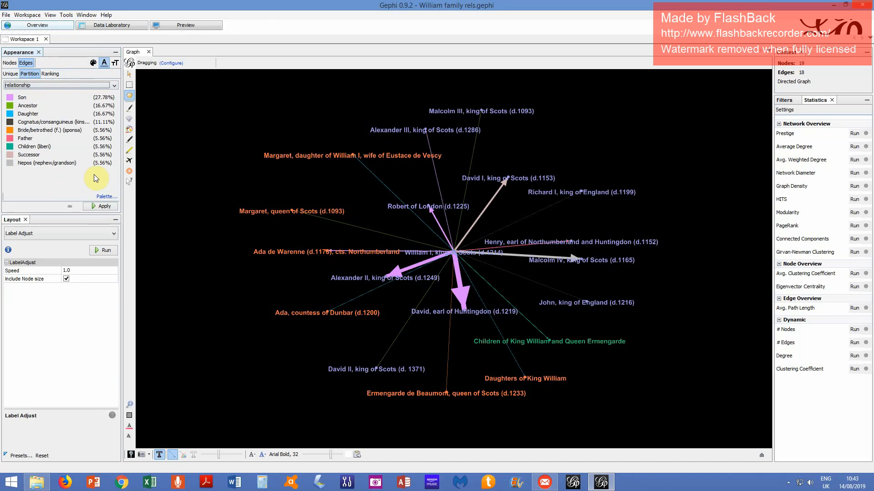
pyautogui.click(102, 207)
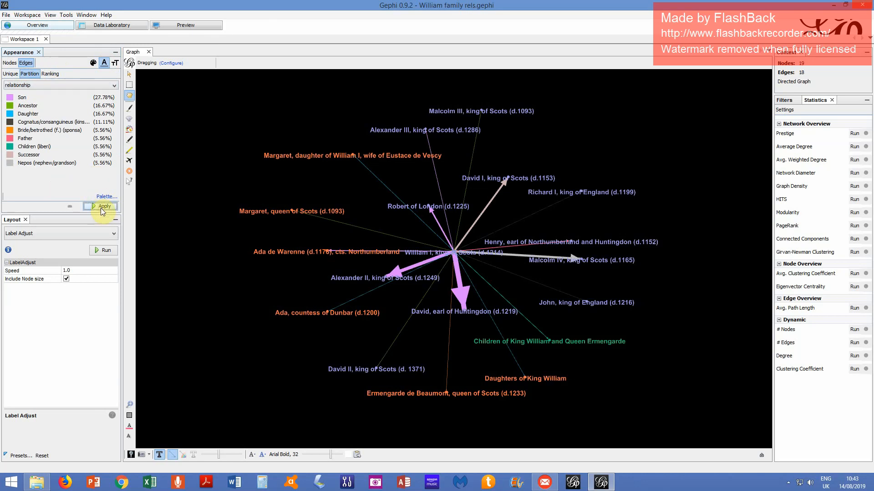
# Step: Show the edge labels on the graph and set their uniform size to 2.5
pyautogui.click(115, 62)
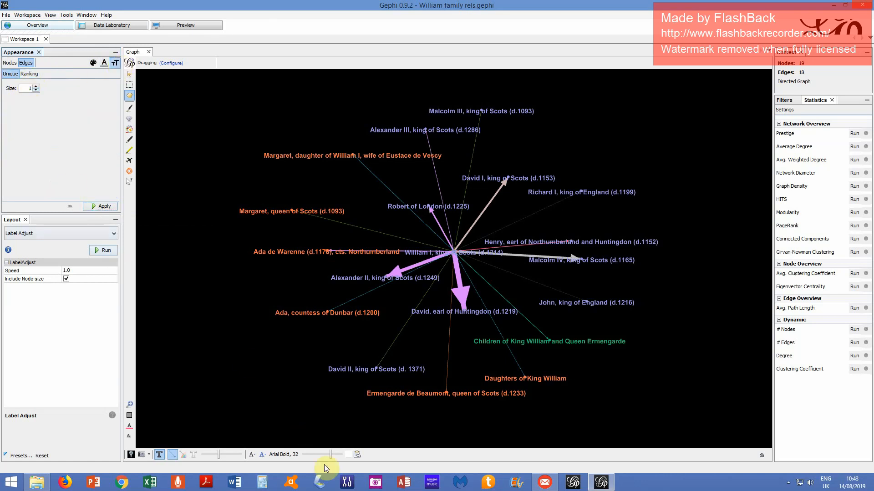
pyautogui.click(193, 454)
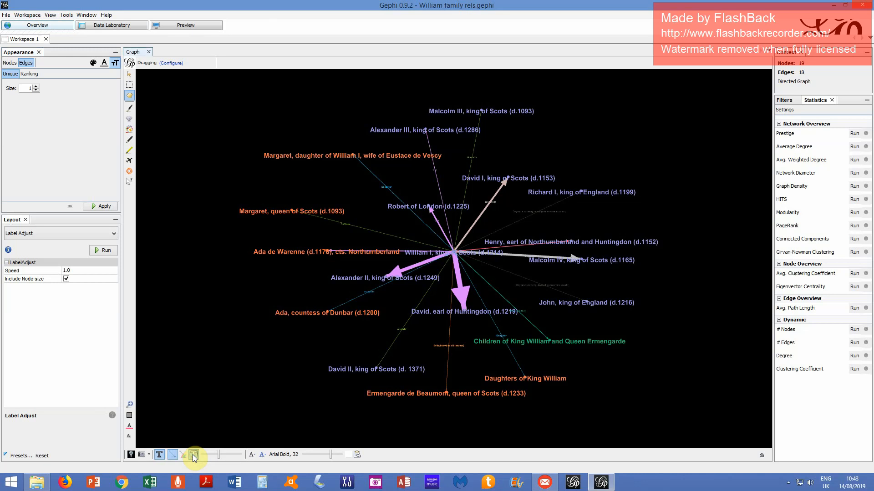
pyautogui.click(35, 86)
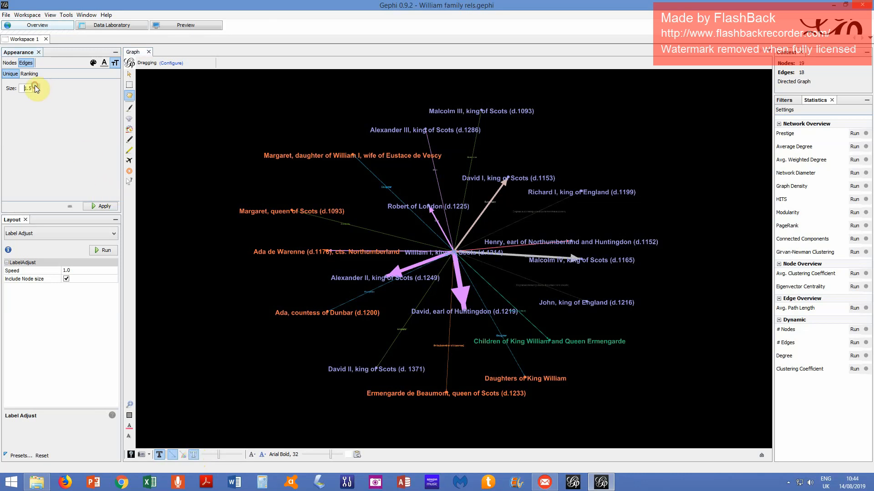
pyautogui.click(104, 207)
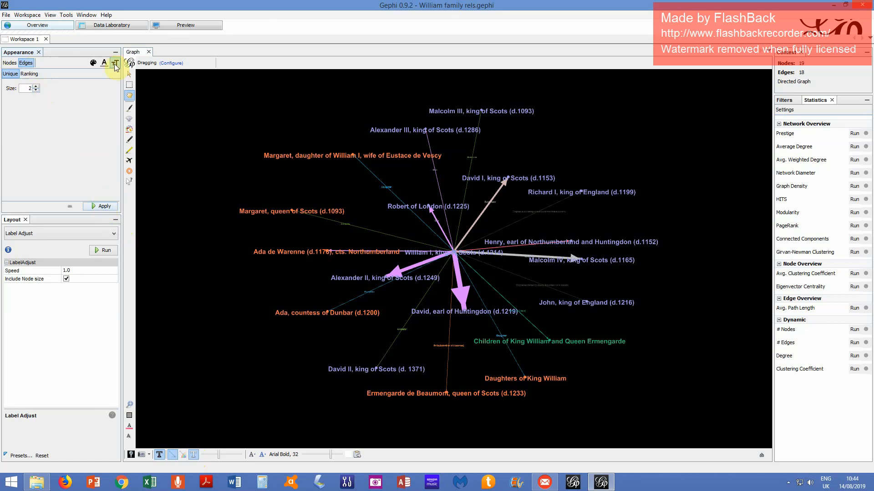
pyautogui.click(103, 206)
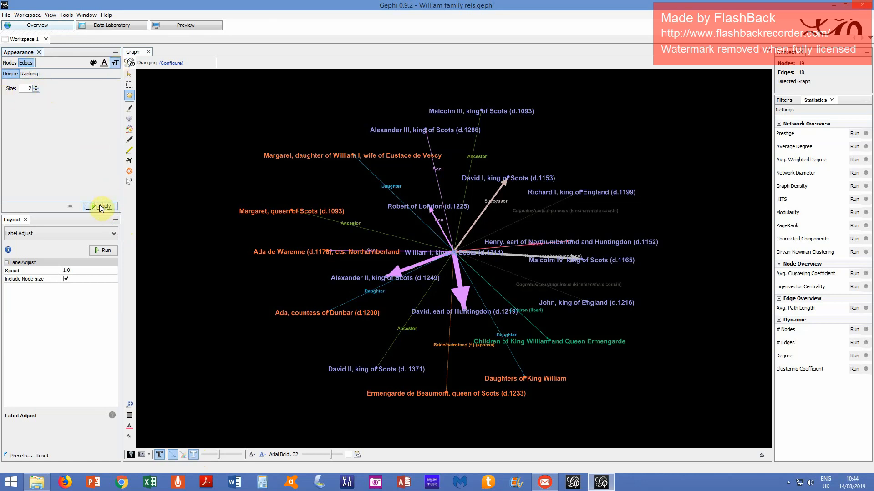
pyautogui.doubleClick(30, 88)
pyautogui.write('2.5')
pyautogui.click(98, 208)
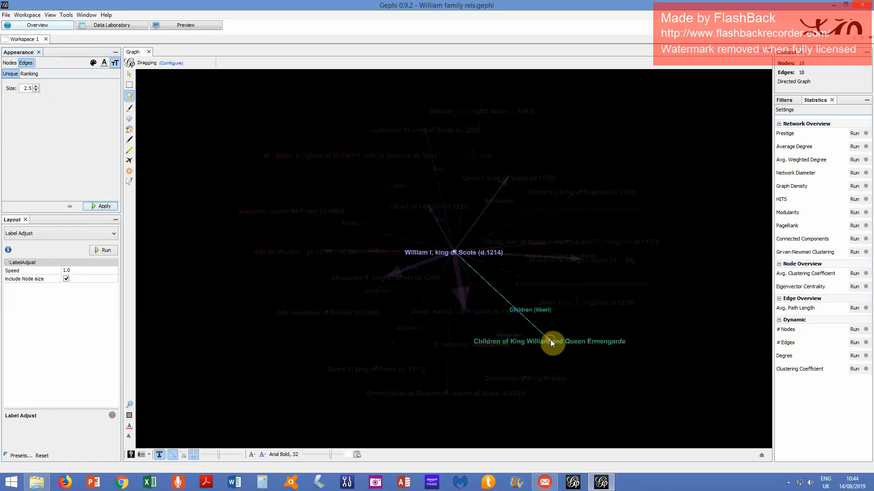
# Step: Move the Children of King William and Queen Ermengarde node and the Ada de Warenne node outward to clear overlapping labels
pyautogui.moveTo(550, 340); pyautogui.dragTo(591, 342)
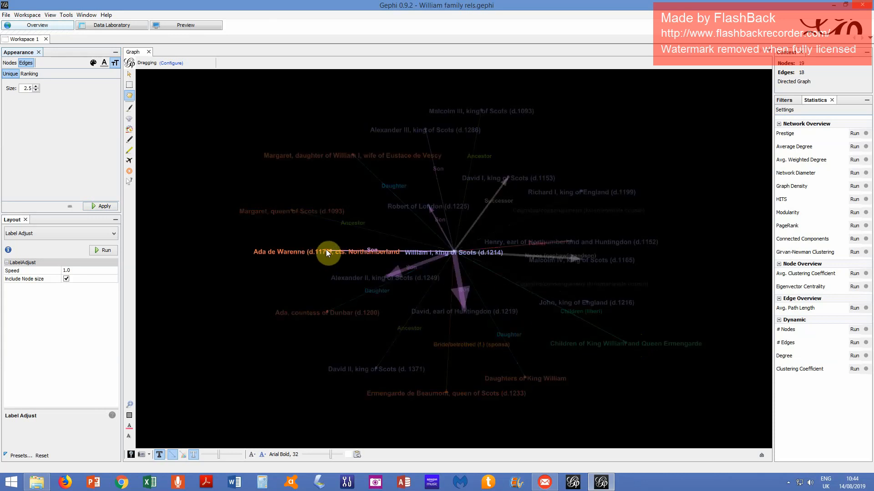
pyautogui.moveTo(327, 252); pyautogui.dragTo(283, 266)
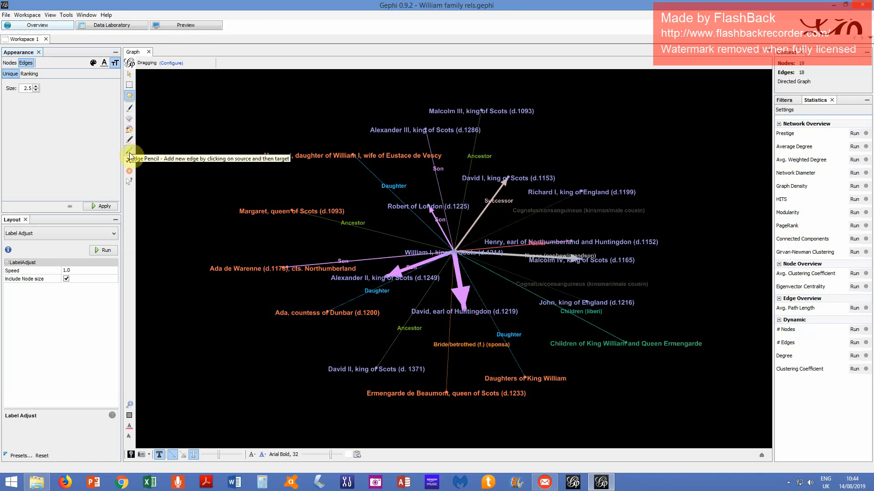
# Step: Enlarge the central William I, king of Scots node with the Sizer tool and fit the whole graph in view
pyautogui.click(131, 120)
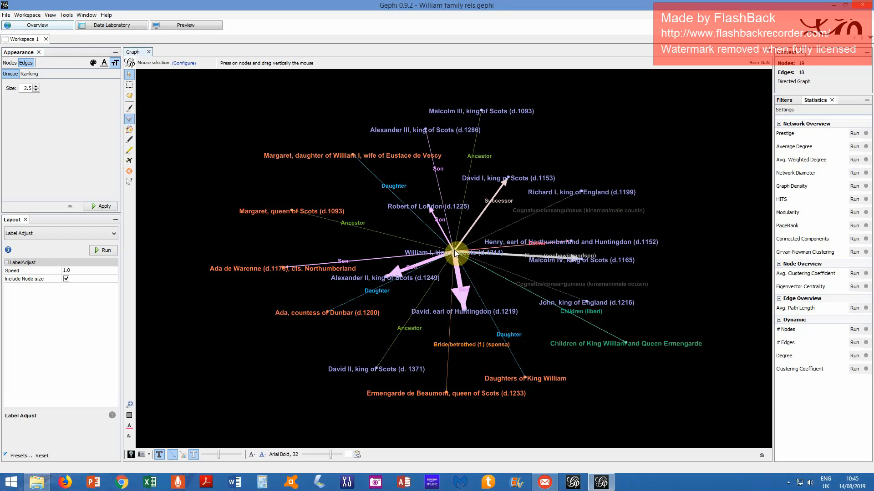
pyautogui.moveTo(453, 253); pyautogui.dragTo(455, 254)
pyautogui.scroll(3, 455, 253)
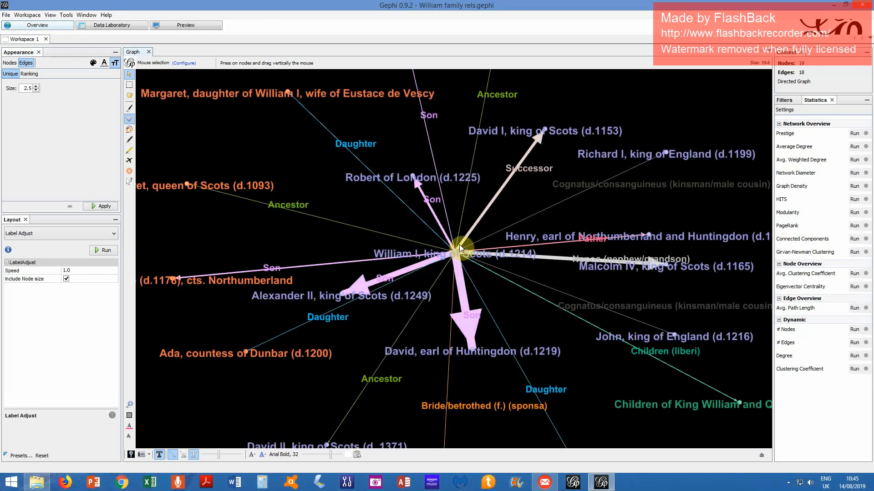
pyautogui.moveTo(457, 252); pyautogui.dragTo(459, 224)
pyautogui.click(461, 240)
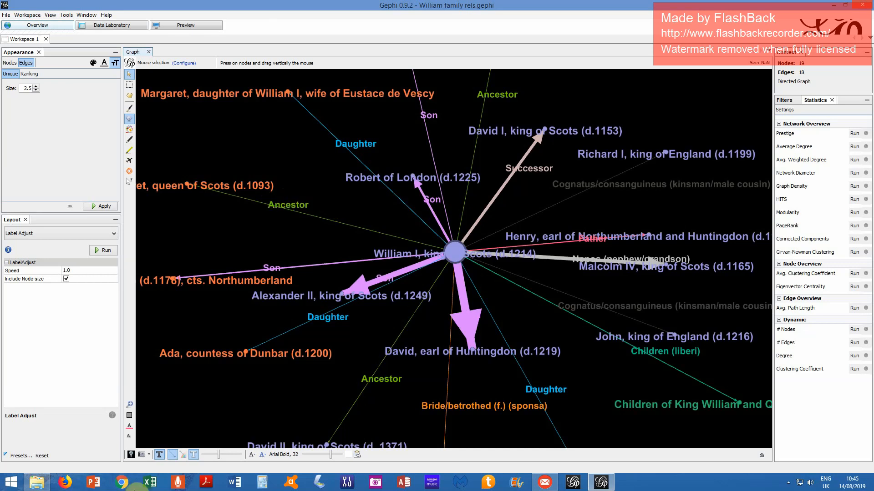
pyautogui.click(130, 405)
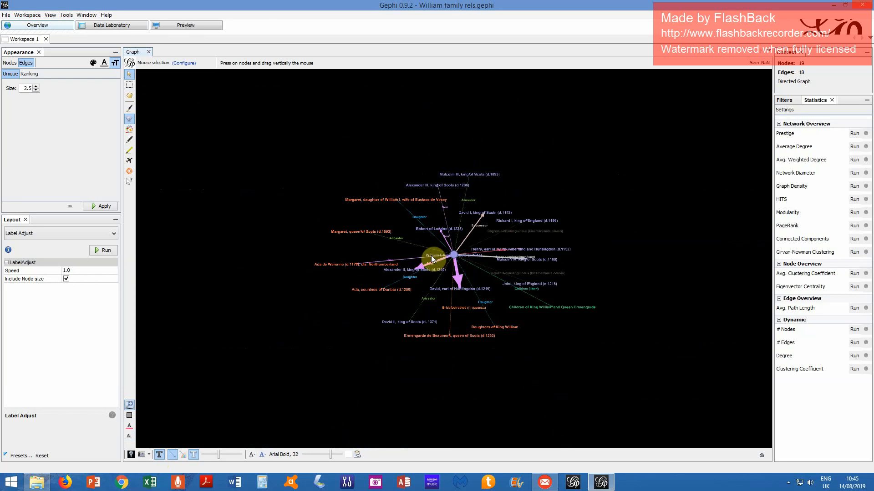
pyautogui.scroll(2, 431, 256)
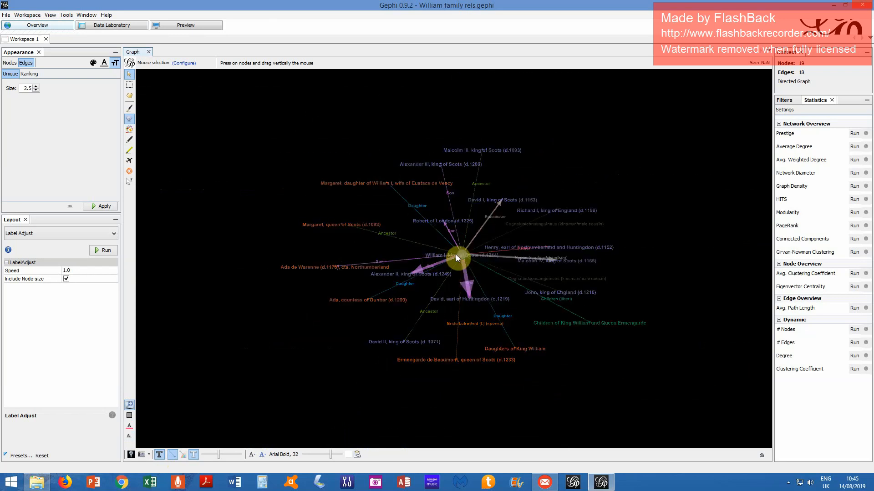
pyautogui.scroll(2, 454, 255)
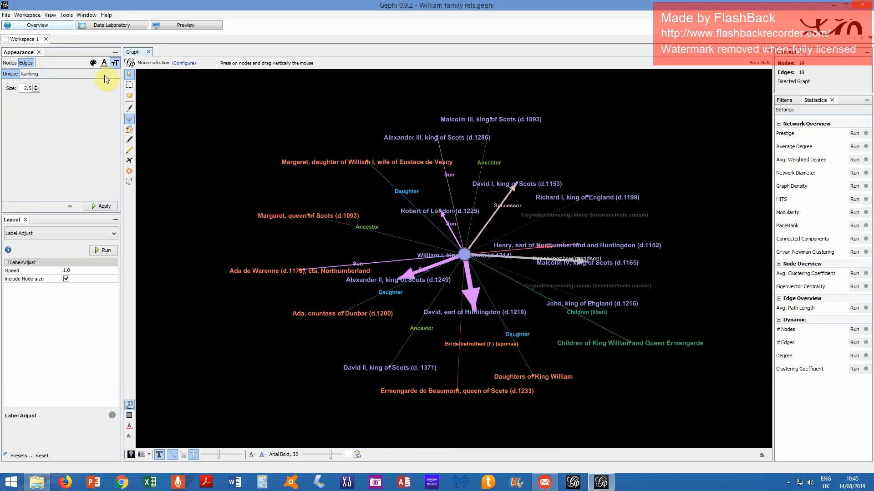
# Step: Change the node label colour of the M gender group to light turquoise and apply it
pyautogui.click(8, 63)
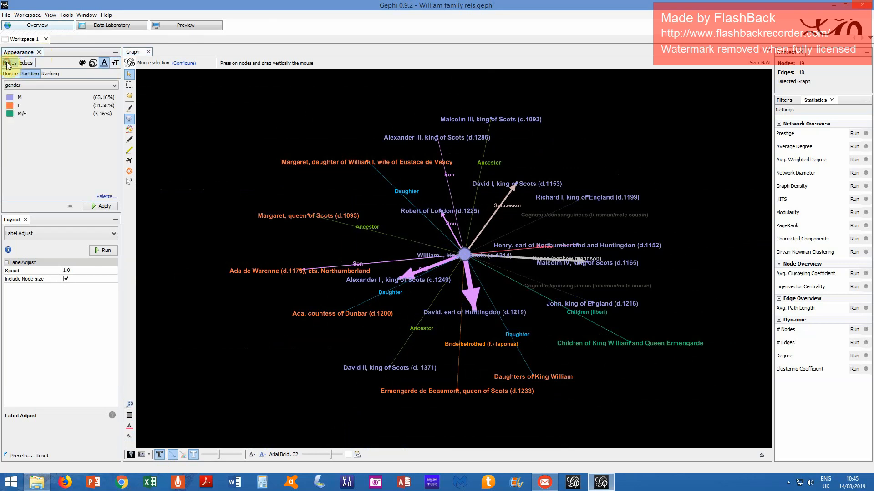
pyautogui.click(105, 63)
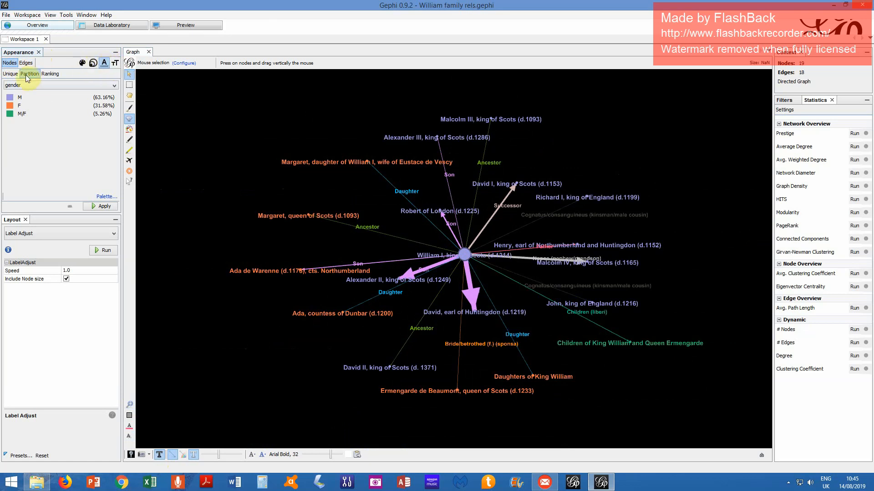
pyautogui.click(10, 98)
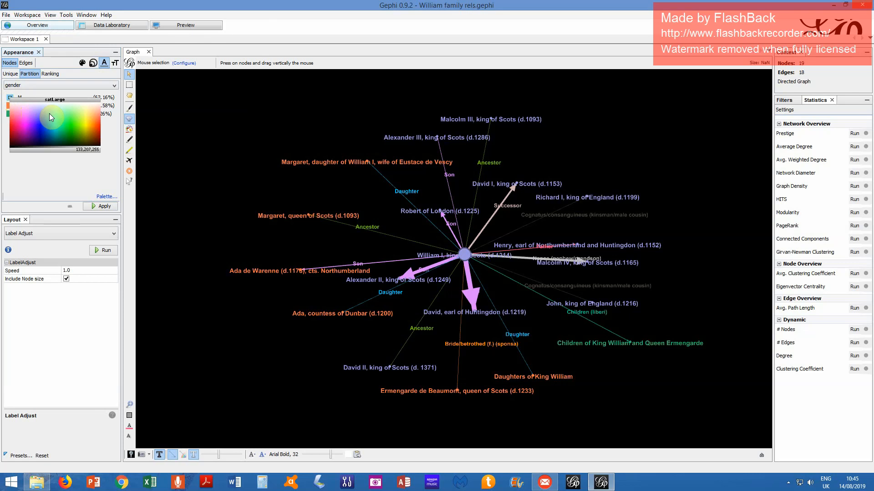
pyautogui.click(26, 118)
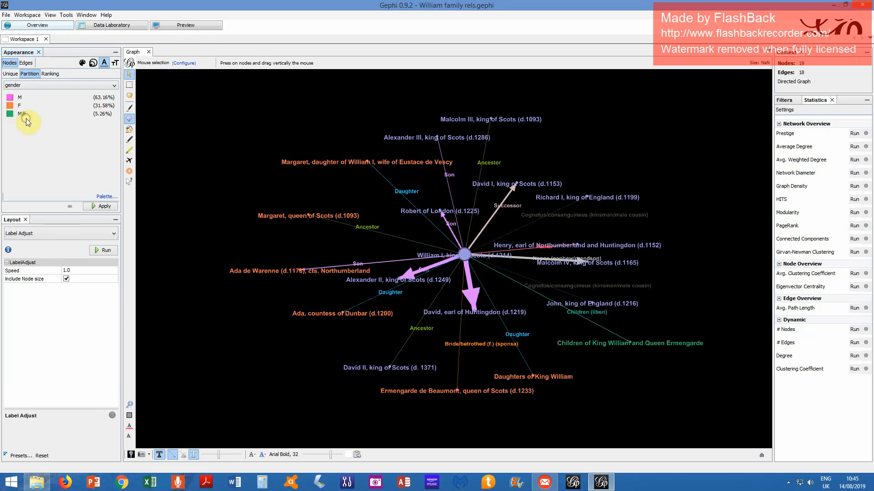
pyautogui.click(103, 207)
pyautogui.click(10, 97)
pyautogui.click(28, 108)
pyautogui.click(11, 98)
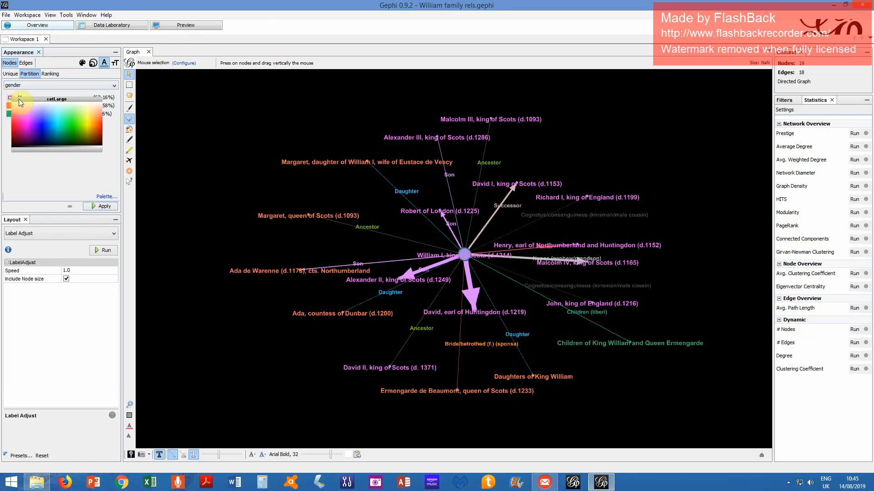
pyautogui.click(62, 113)
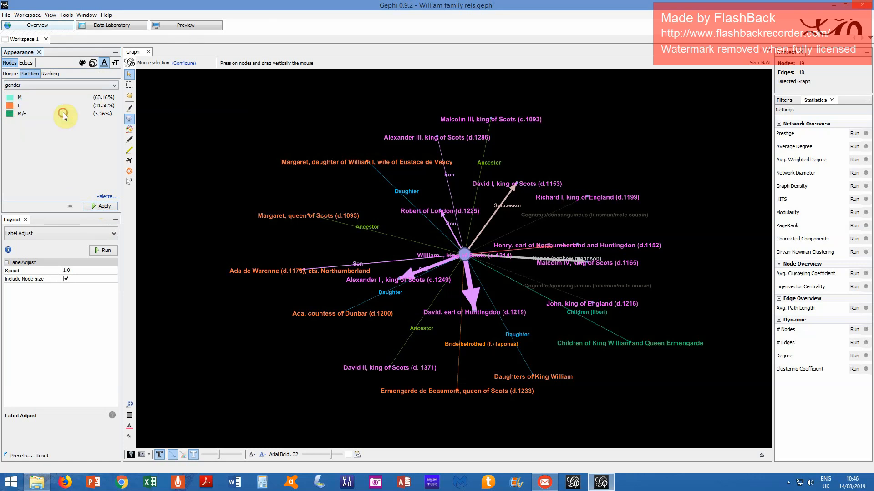
pyautogui.click(103, 207)
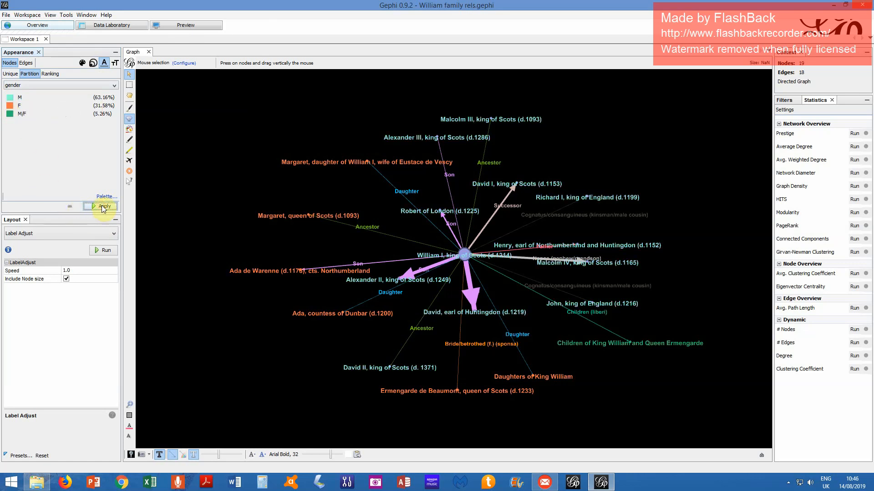
# Step: Change the node label colour of the M gender group to a near-white pale turquoise and apply it
pyautogui.click(11, 99)
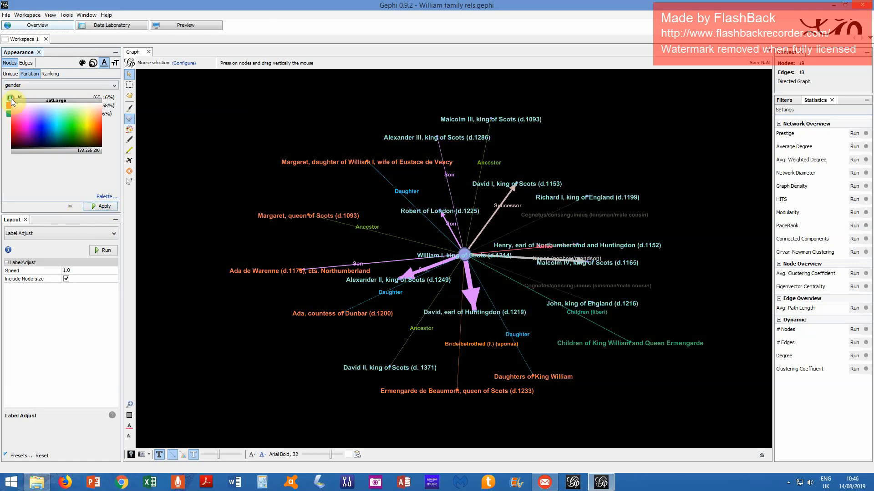
pyautogui.click(57, 107)
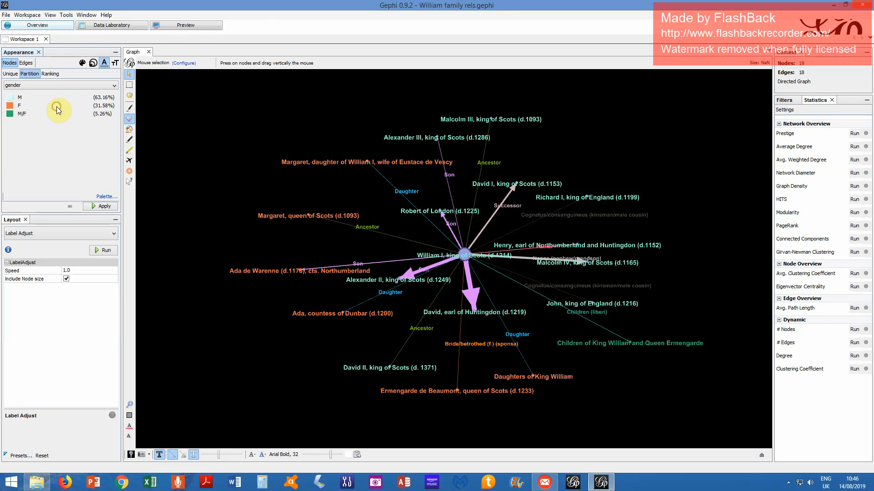
pyautogui.click(95, 207)
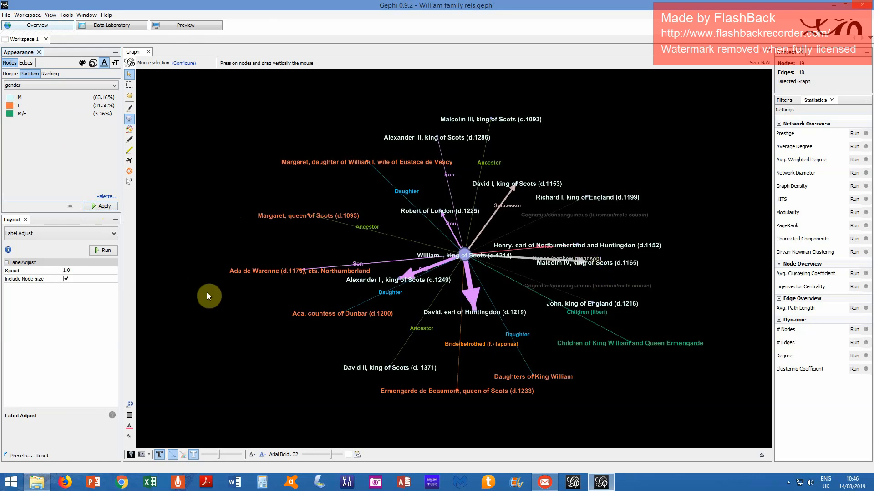
# Step: Export the complete graph as the GEXF file Williamfamilyrels.gexf in the William folder
pyautogui.click(6, 14)
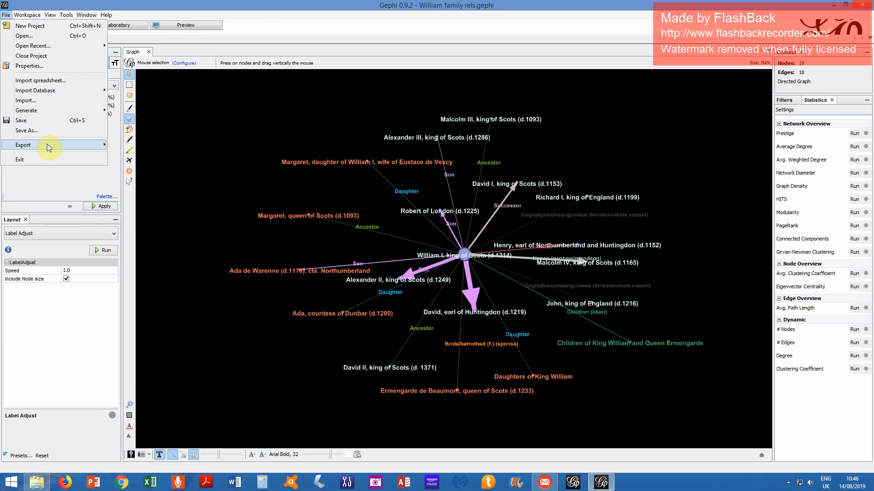
pyautogui.moveTo(50, 144)
pyautogui.click(132, 146)
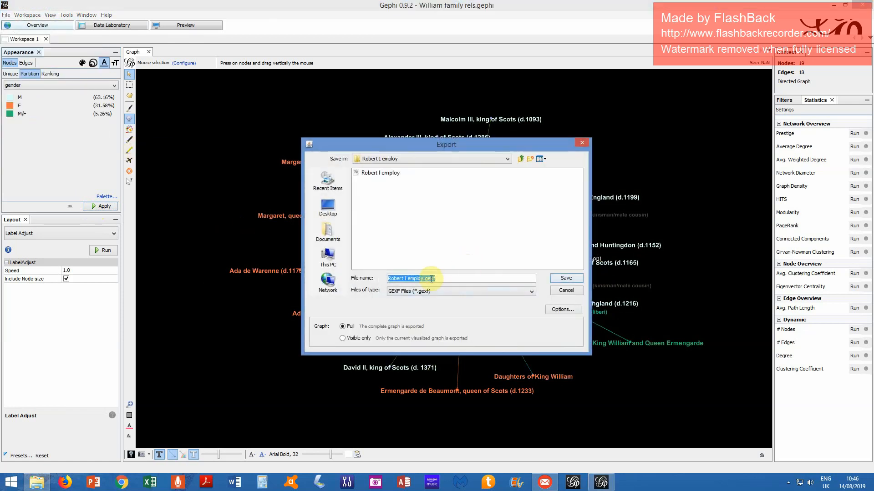
pyautogui.click(327, 180)
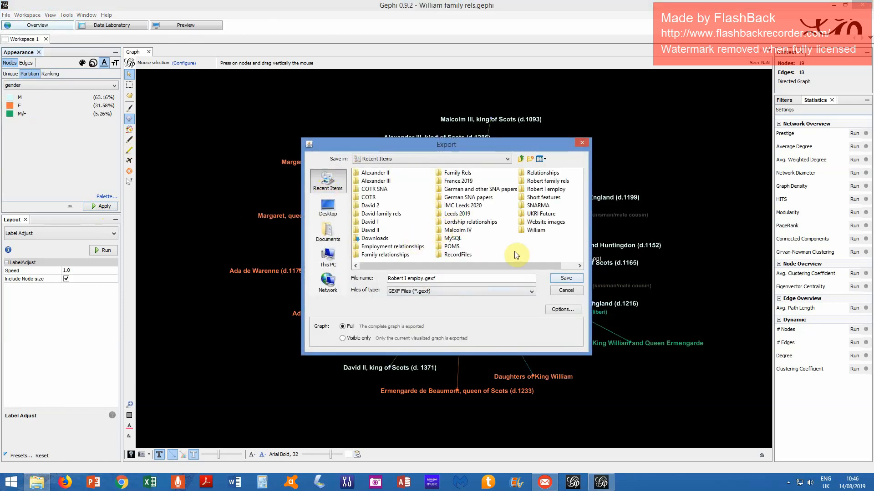
pyautogui.doubleClick(537, 231)
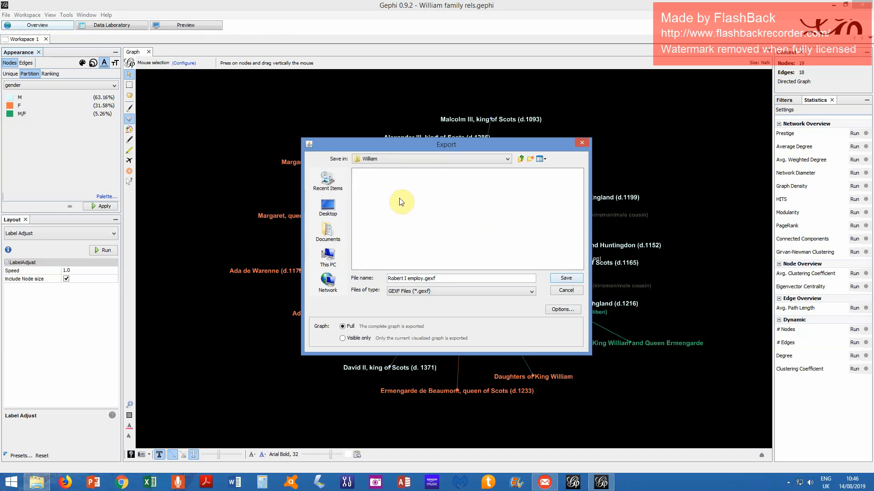
pyautogui.moveTo(423, 278); pyautogui.dragTo(292, 253)
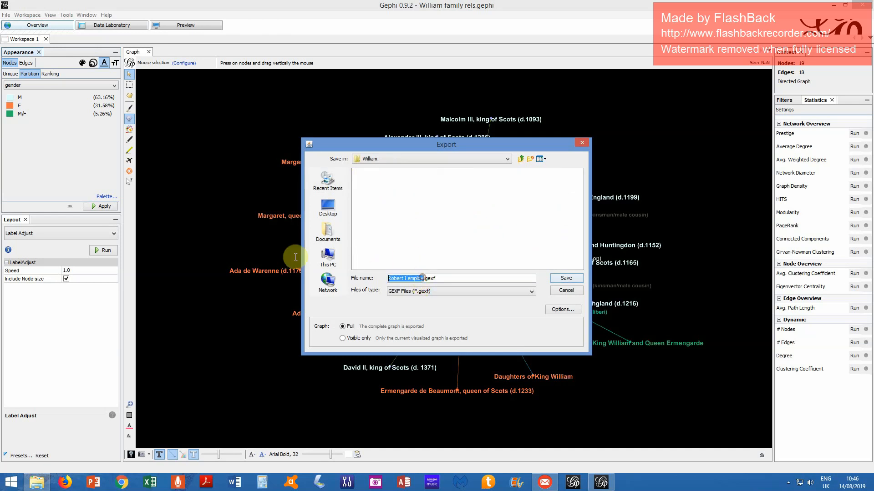
pyautogui.press('BackSpace')
pyautogui.write('Williamfamilyrels')
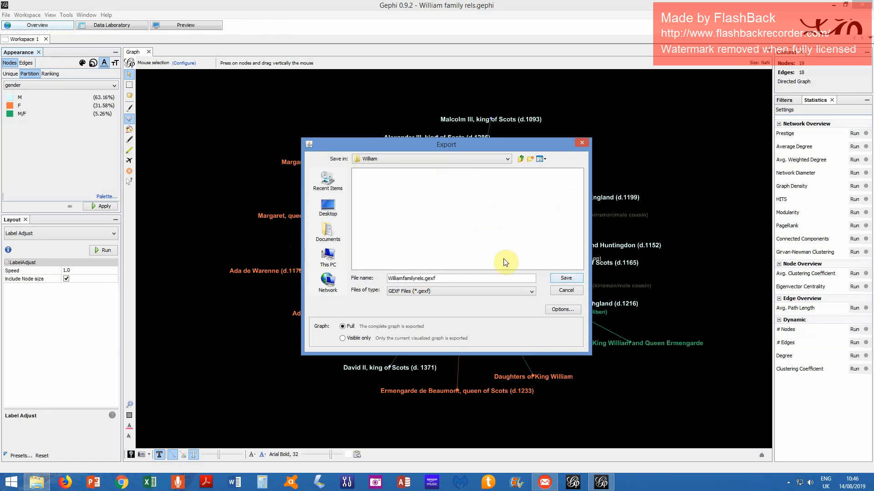
pyautogui.click(566, 278)
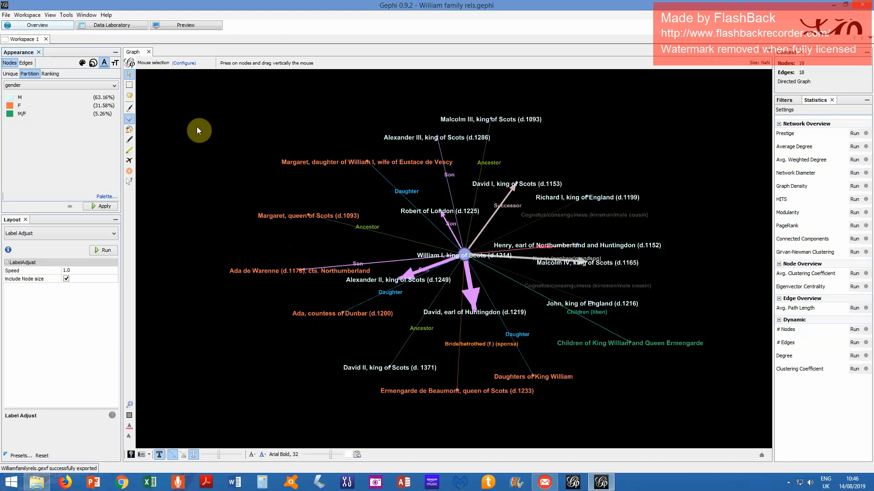
# Step: Take a screenshot of the graph and save it as the PNG image William family in the William folder
pyautogui.click(141, 455)
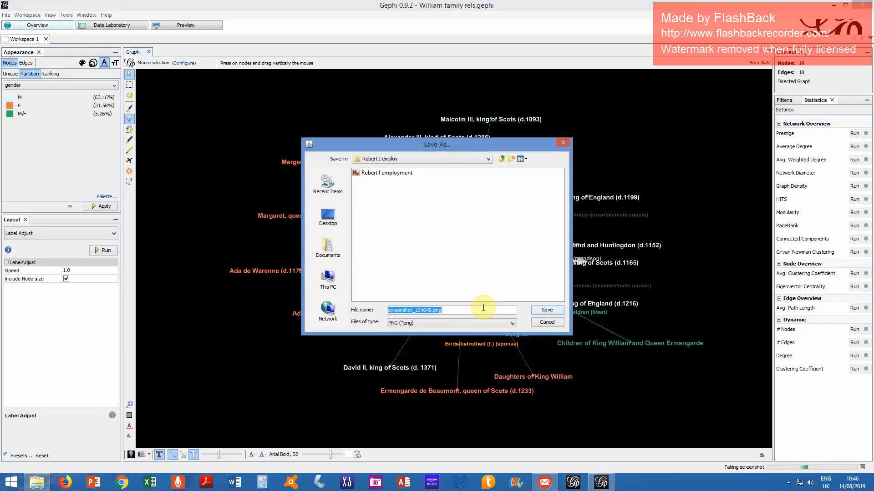
pyautogui.click(329, 189)
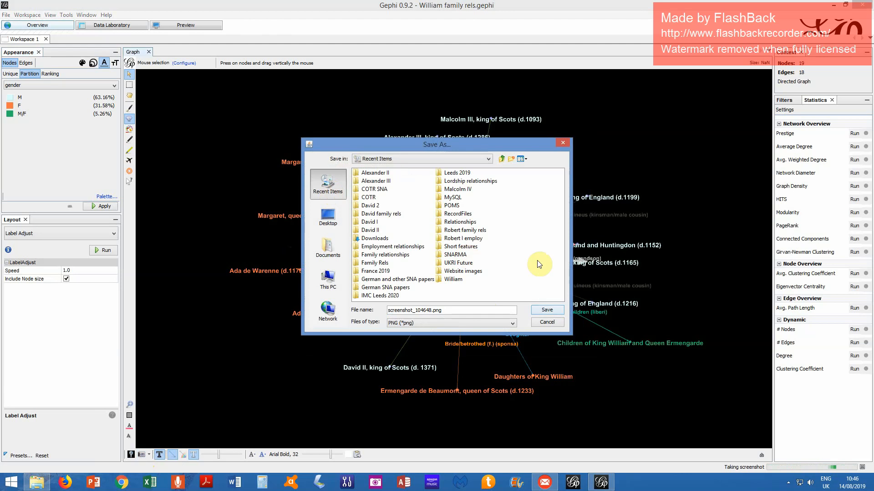
pyautogui.doubleClick(452, 280)
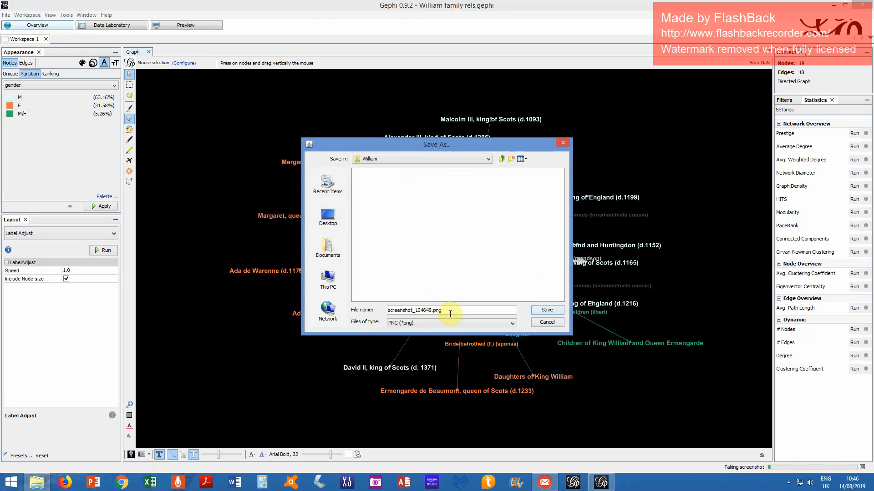
pyautogui.moveTo(449, 311); pyautogui.dragTo(280, 312)
pyautogui.write('Wi')
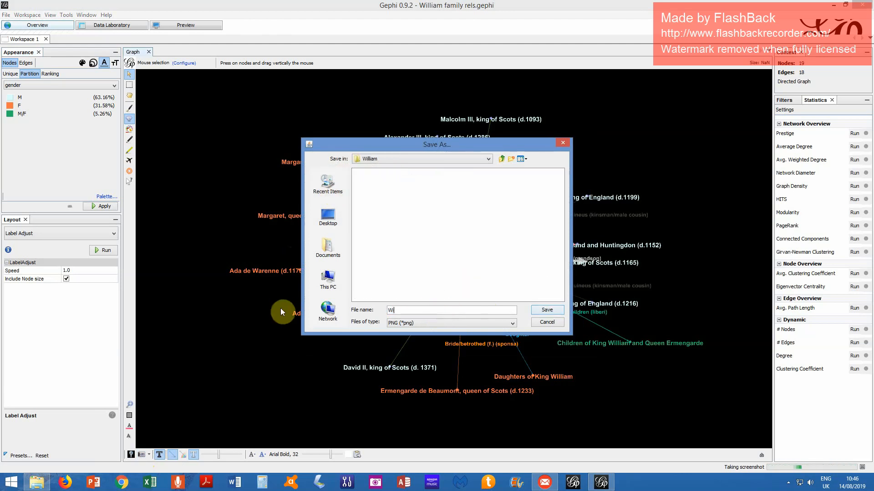
pyautogui.write('lliam family')
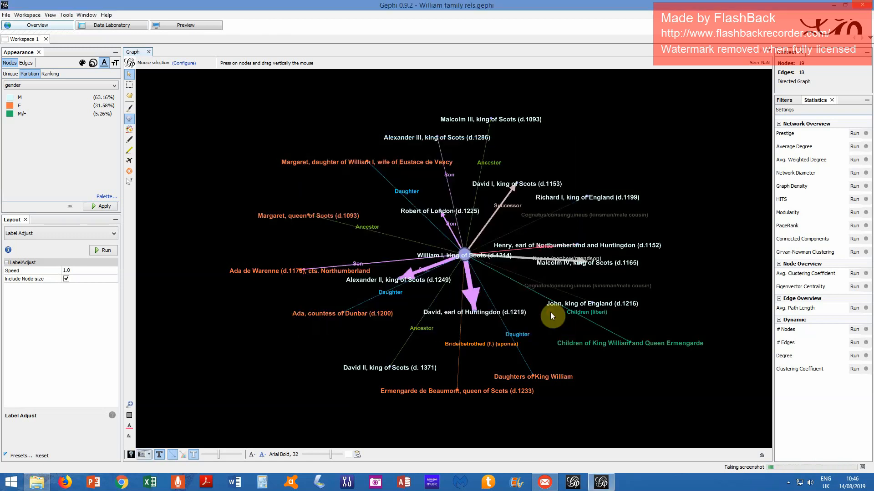
pyautogui.click(547, 310)
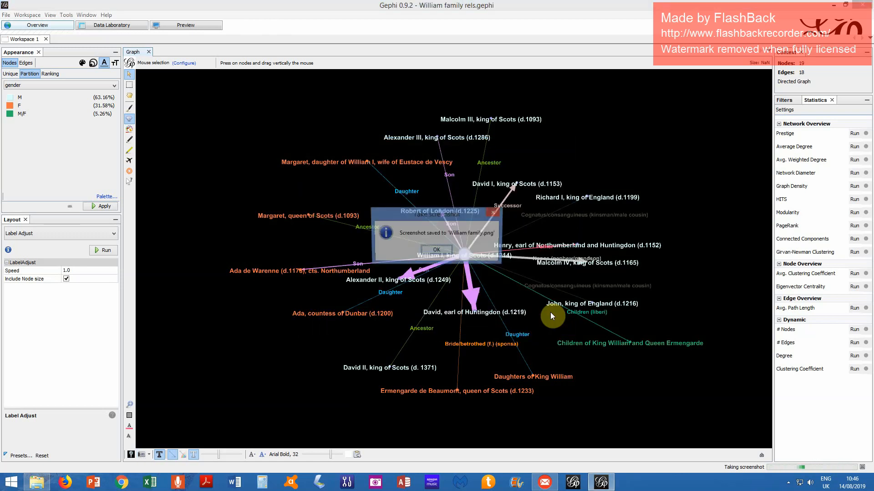
pyautogui.click(437, 250)
# Step: Switch to File Explorer and open the exported William family PNG image from the William folder
pyautogui.click(36, 482)
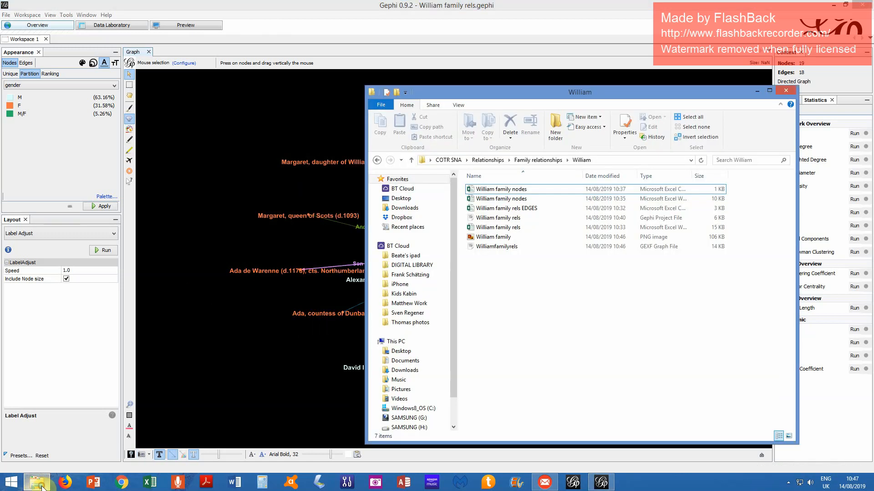
pyautogui.doubleClick(477, 237)
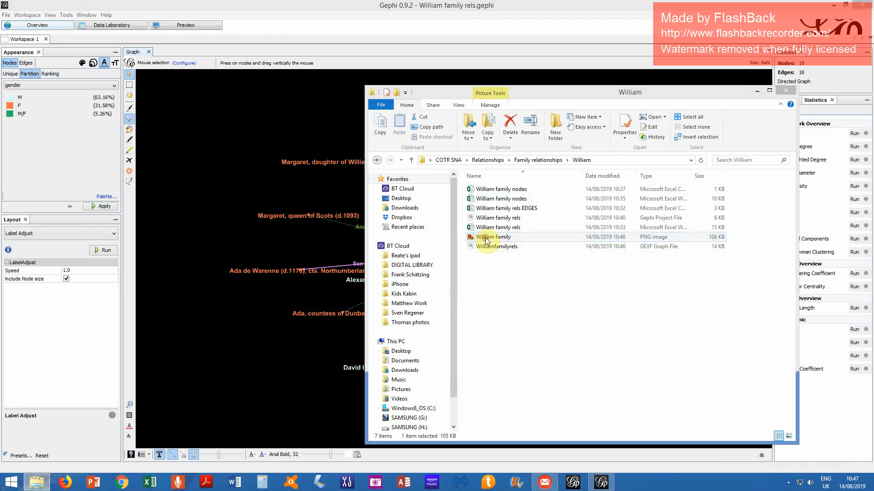